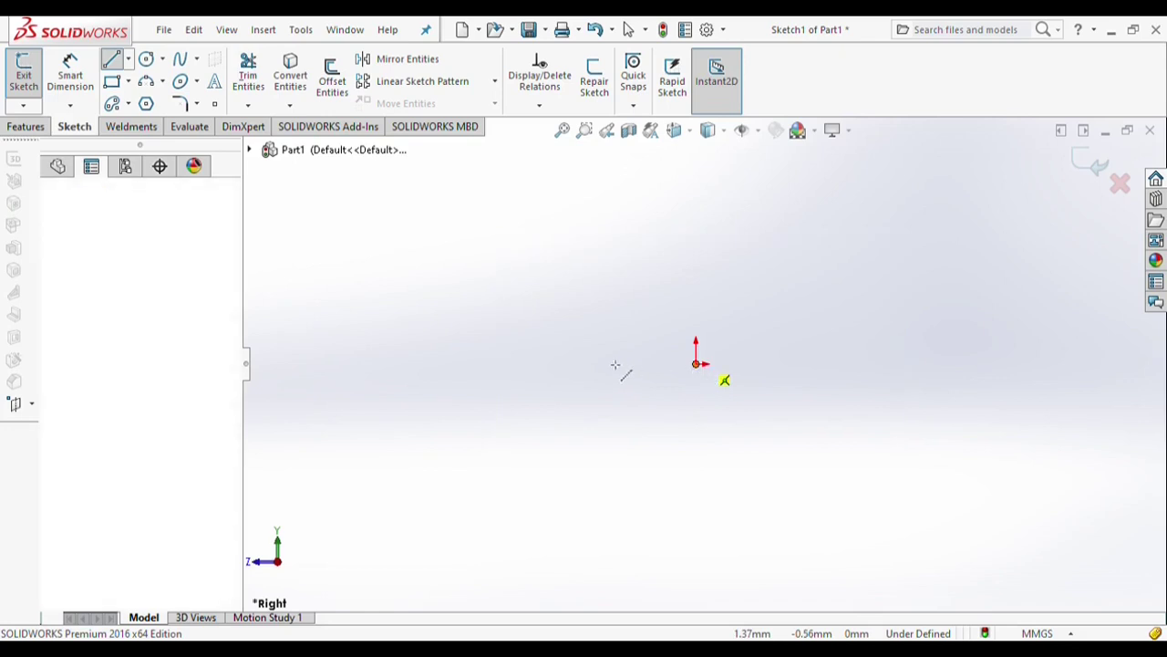
# Sketch a horizontal centerline from the origin and, above it, a stepped outer profile ending in a raised flange
pyautogui.click(113, 60)
pyautogui.click(695, 362)
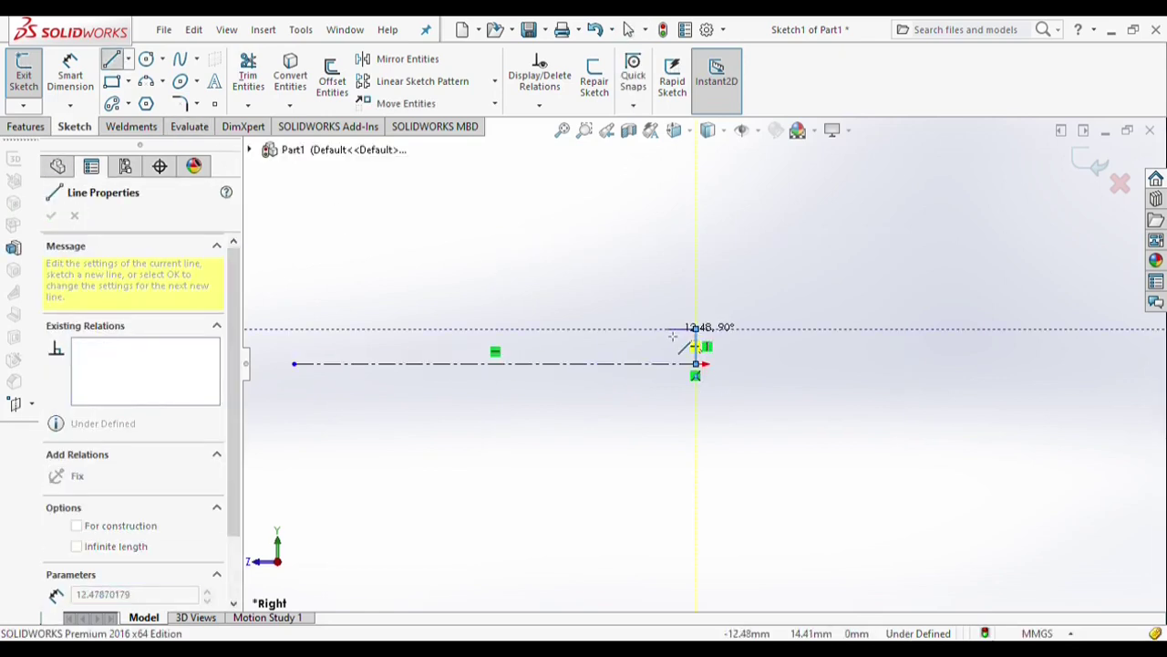
pyautogui.click(696, 329)
pyautogui.click(666, 328)
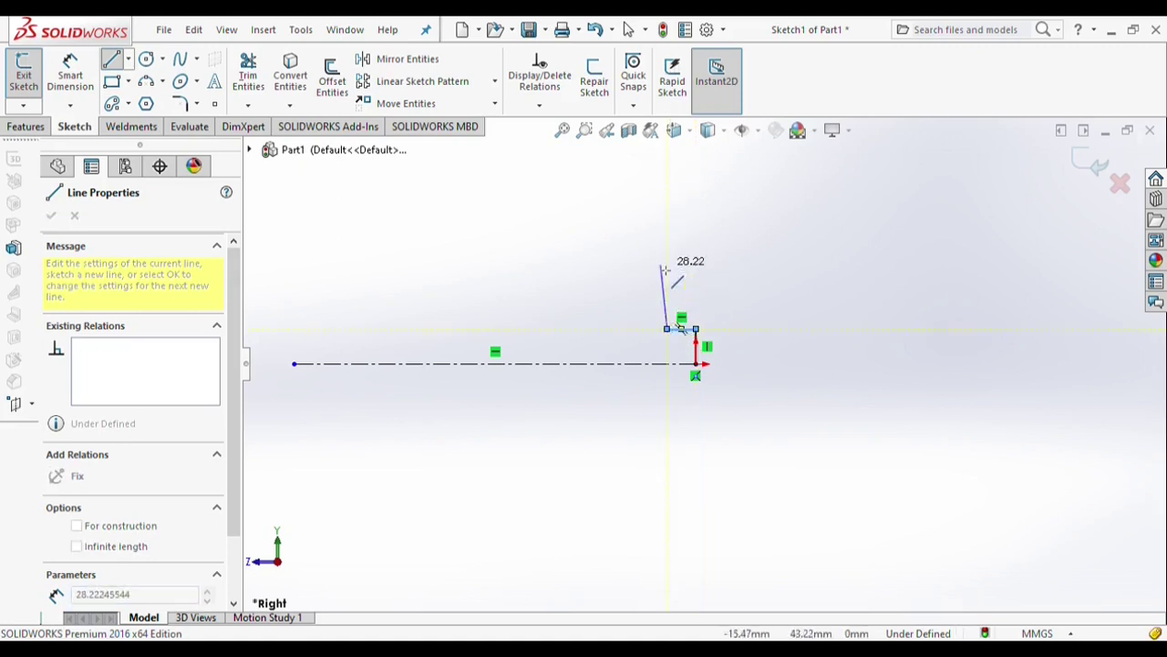
pyautogui.click(667, 300)
pyautogui.click(372, 300)
pyautogui.click(372, 274)
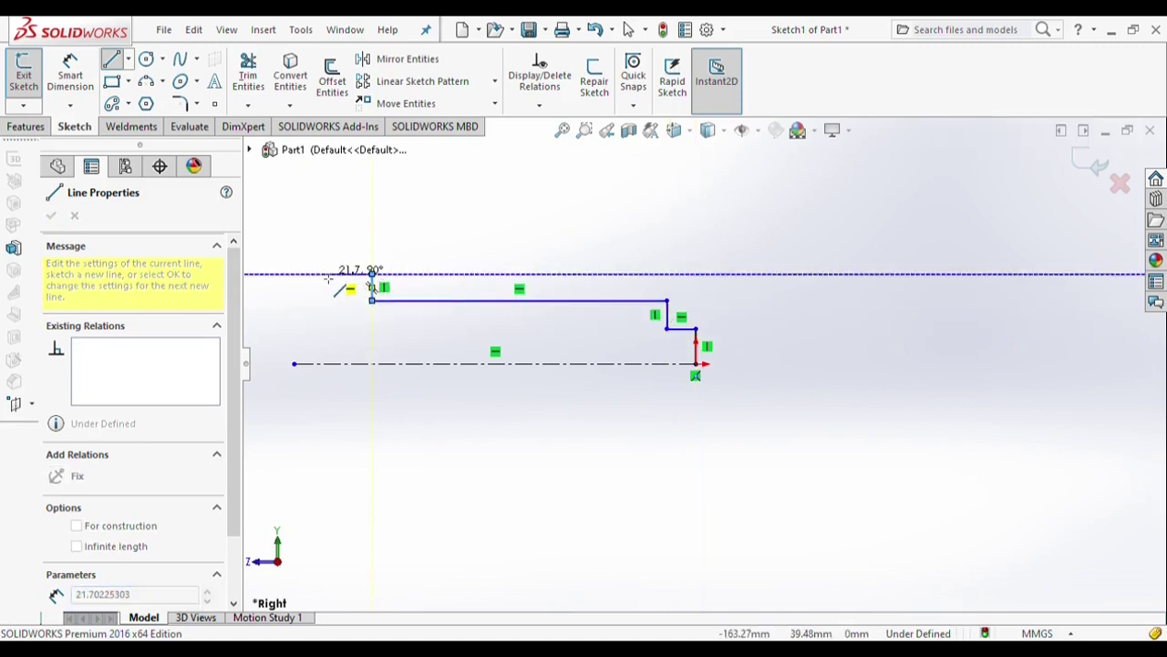
pyautogui.click(326, 273)
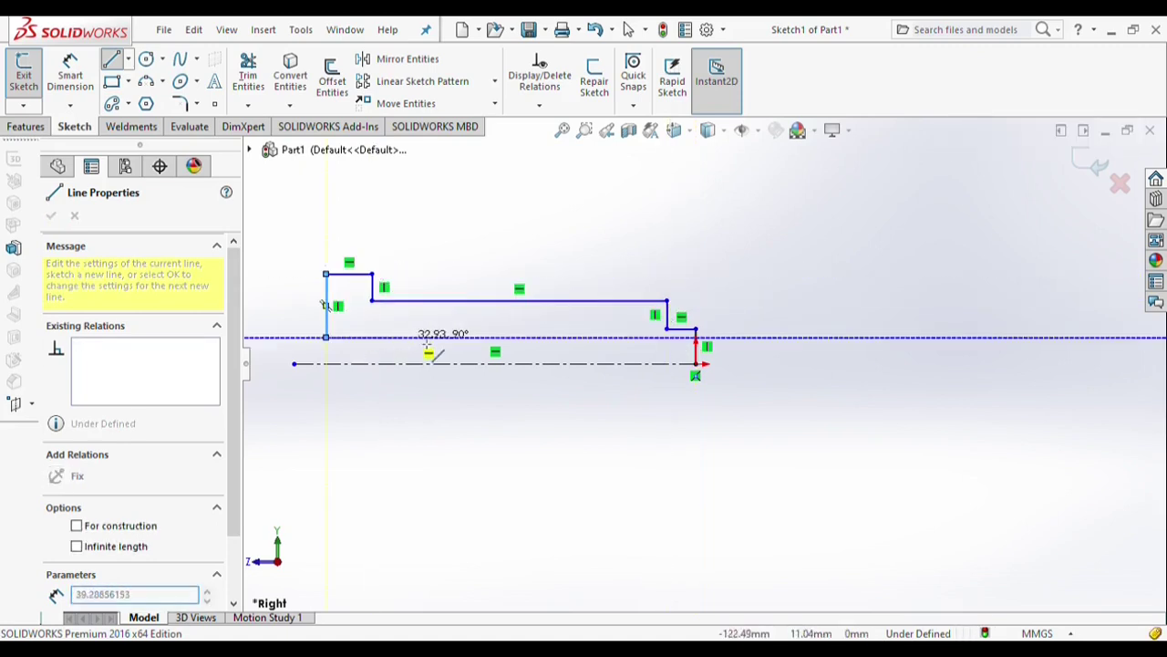
# Complete the profile with a horizontal bore line, a slanted bore end meeting the centerline, and a closing line back to the origin
pyautogui.click(561, 338)
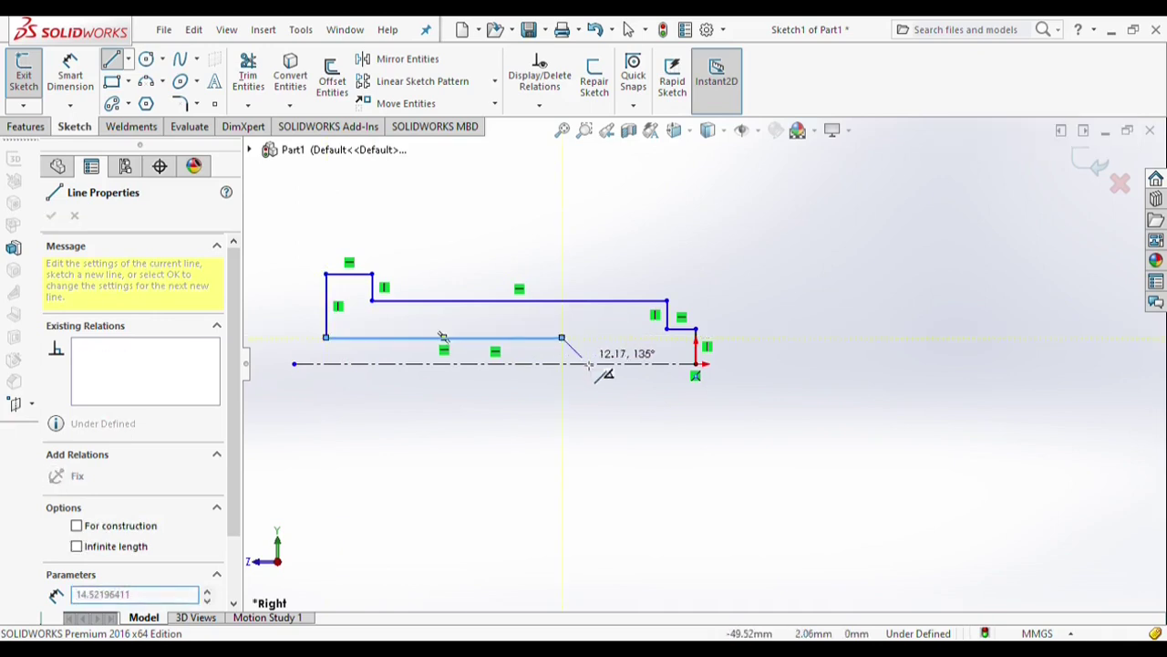
pyautogui.click(587, 363)
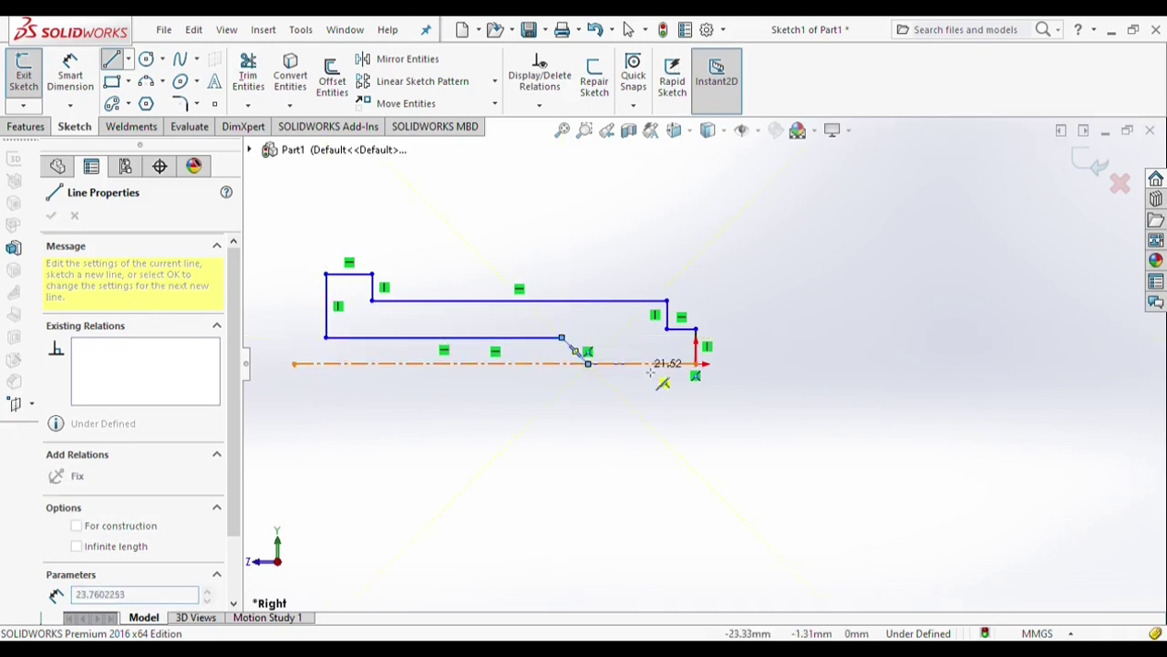
pyautogui.click(695, 362)
pyautogui.press('Escape')
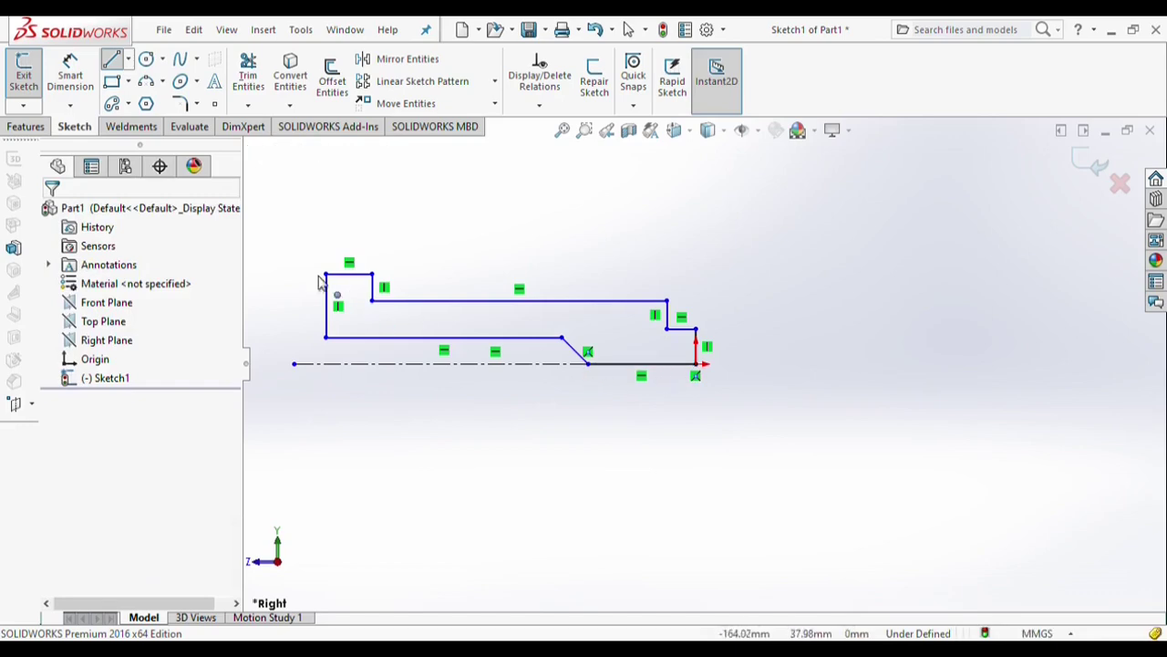
# Dimension the small end step's vertical line at the origin to 16 mm and its horizontal line to 20 mm
pyautogui.click(89, 84)
pyautogui.click(696, 347)
pyautogui.click(736, 348)
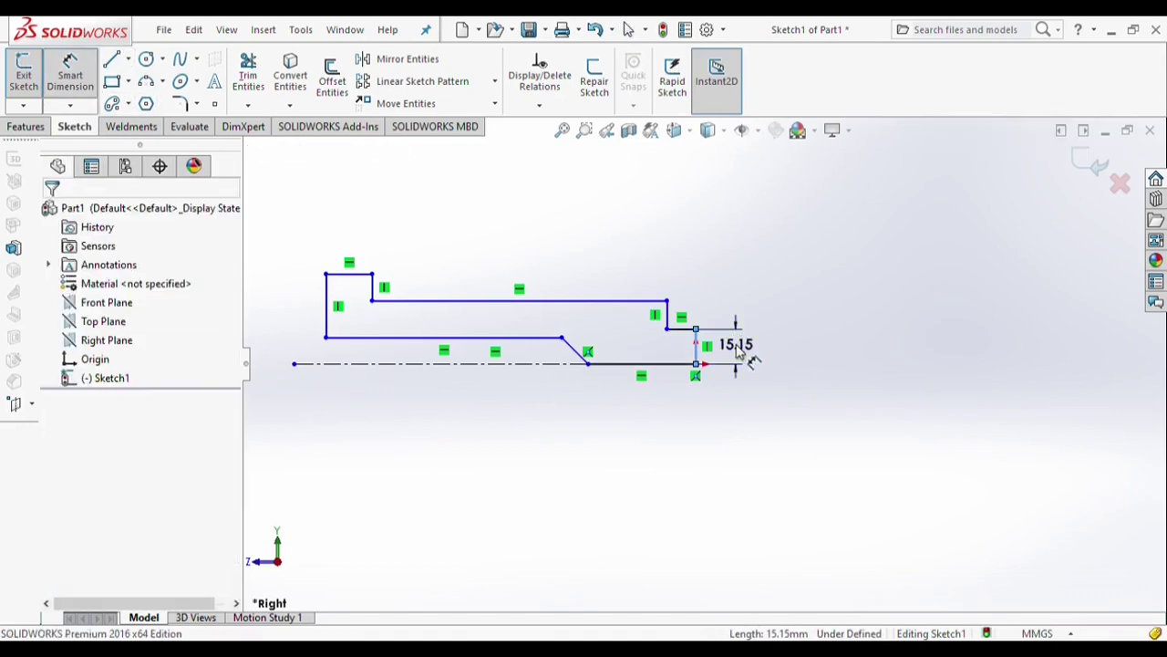
pyautogui.write('16')
pyautogui.press('Return')
pyautogui.click(684, 329)
pyautogui.click(685, 284)
pyautogui.write('20')
pyautogui.press('Return')
# Dimension the long outer body line to 106 mm and the flange's horizontal line to 30 mm
pyautogui.click(620, 300)
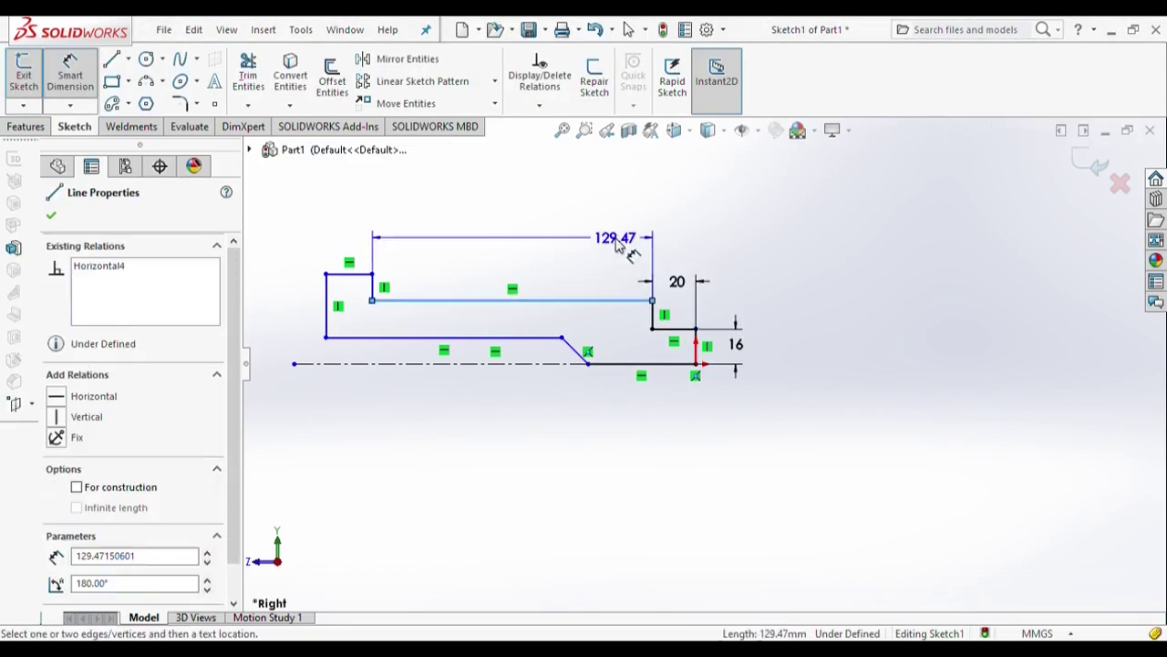
pyautogui.click(616, 240)
pyautogui.write('106')
pyautogui.press('Return')
pyautogui.click(387, 273)
pyautogui.click(392, 220)
pyautogui.write('30')
pyautogui.press('Return')
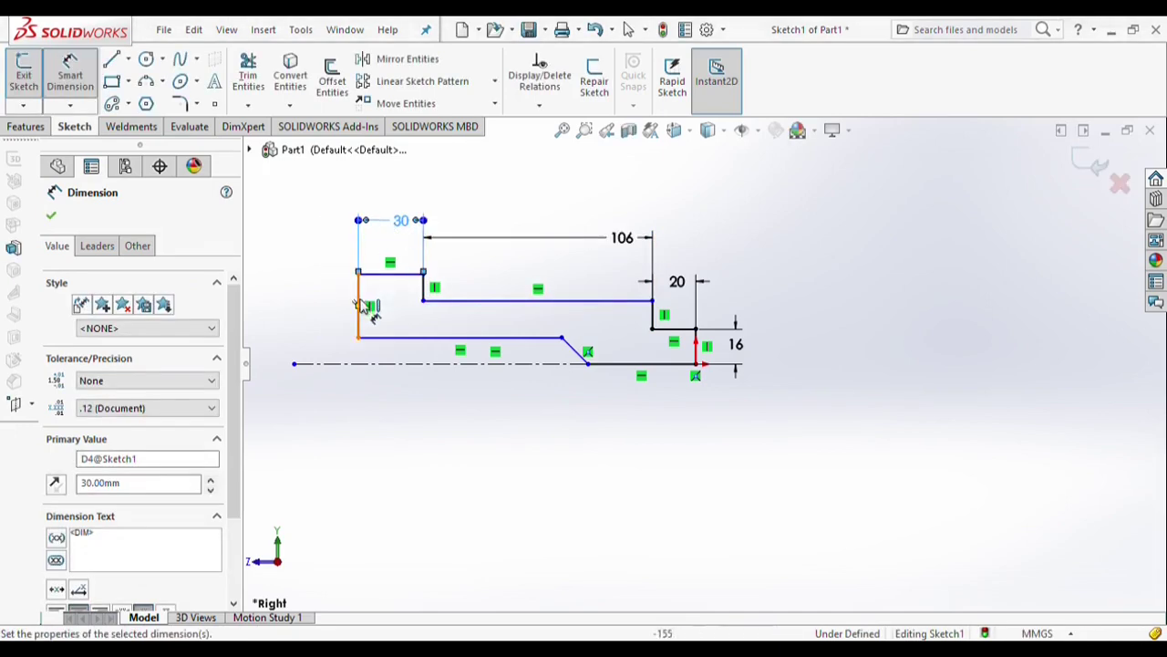
# Dimension the flange's vertical end line to 20 mm and the bore line's distance from the centerline to 20 mm
pyautogui.click(359, 307)
pyautogui.click(319, 311)
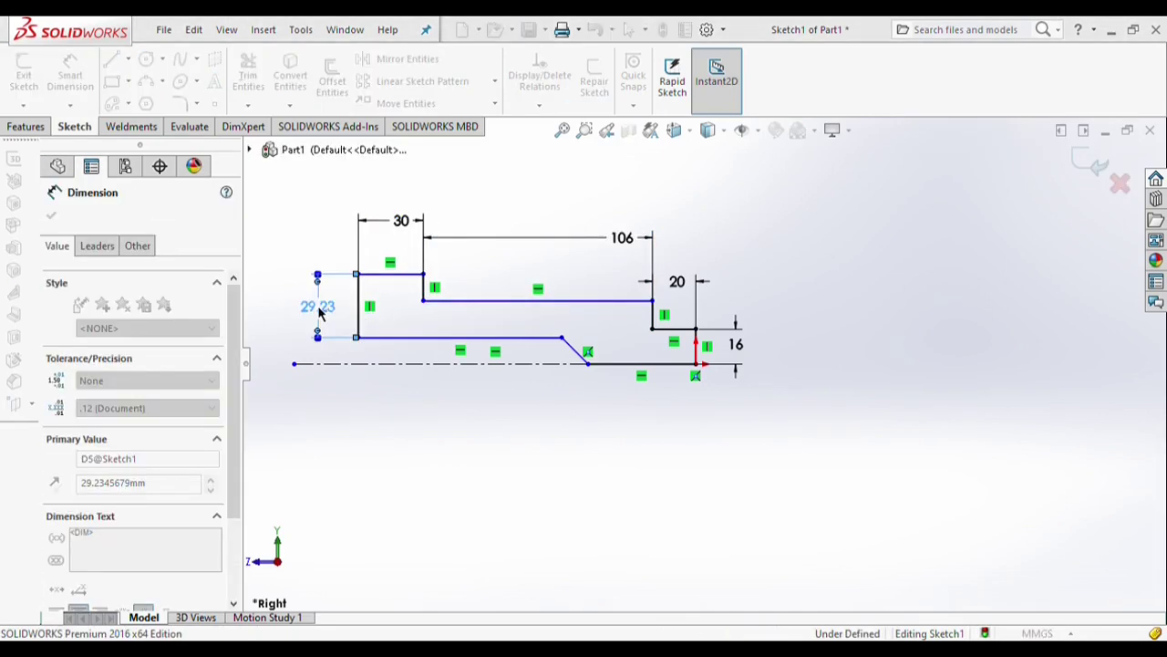
pyautogui.write('20')
pyautogui.press('Return')
pyautogui.click(375, 317)
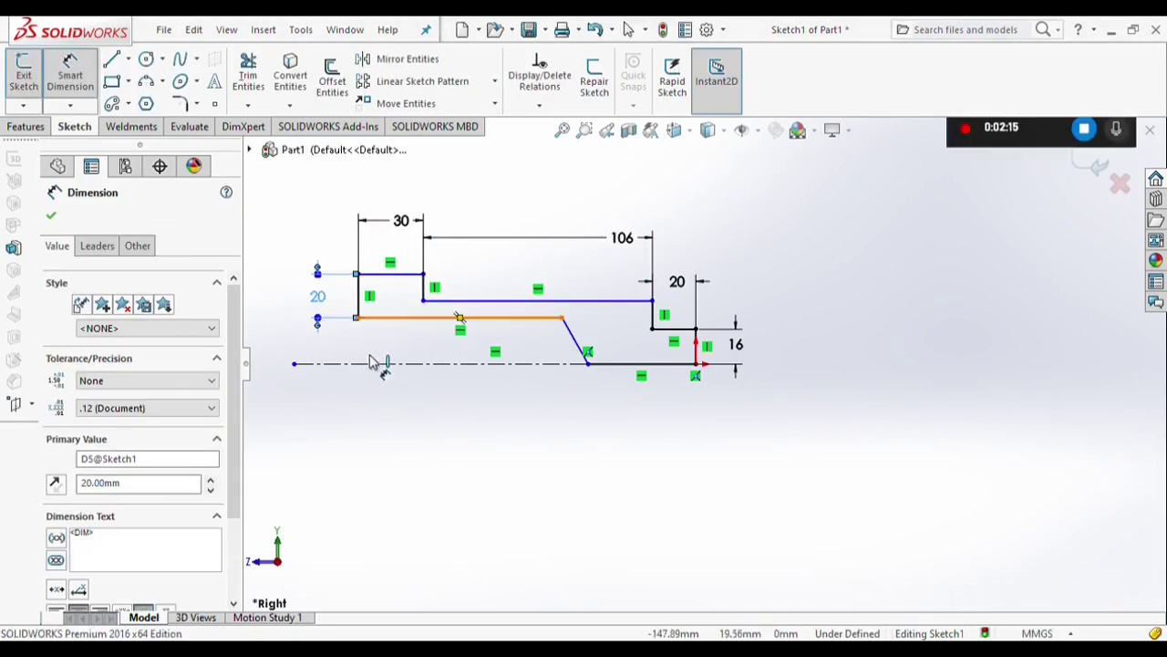
pyautogui.click(321, 348)
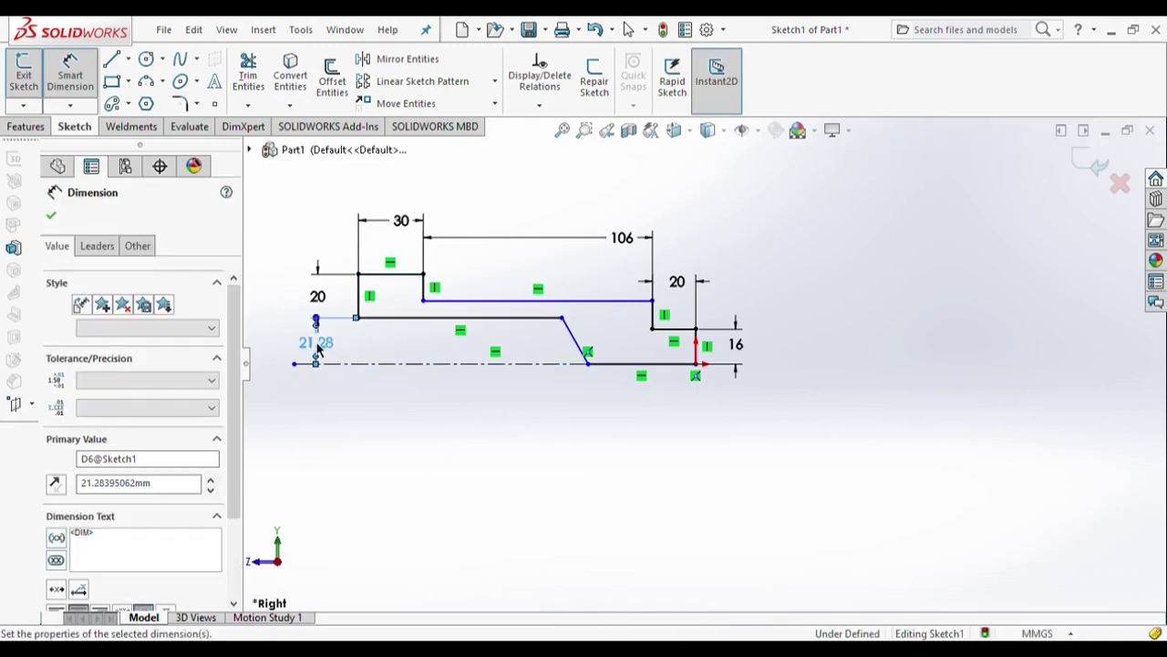
pyautogui.write('20')
pyautogui.press('Return')
# Dimension the long outer body line 27.5 mm from the centerline
pyautogui.click(493, 303)
pyautogui.click(282, 335)
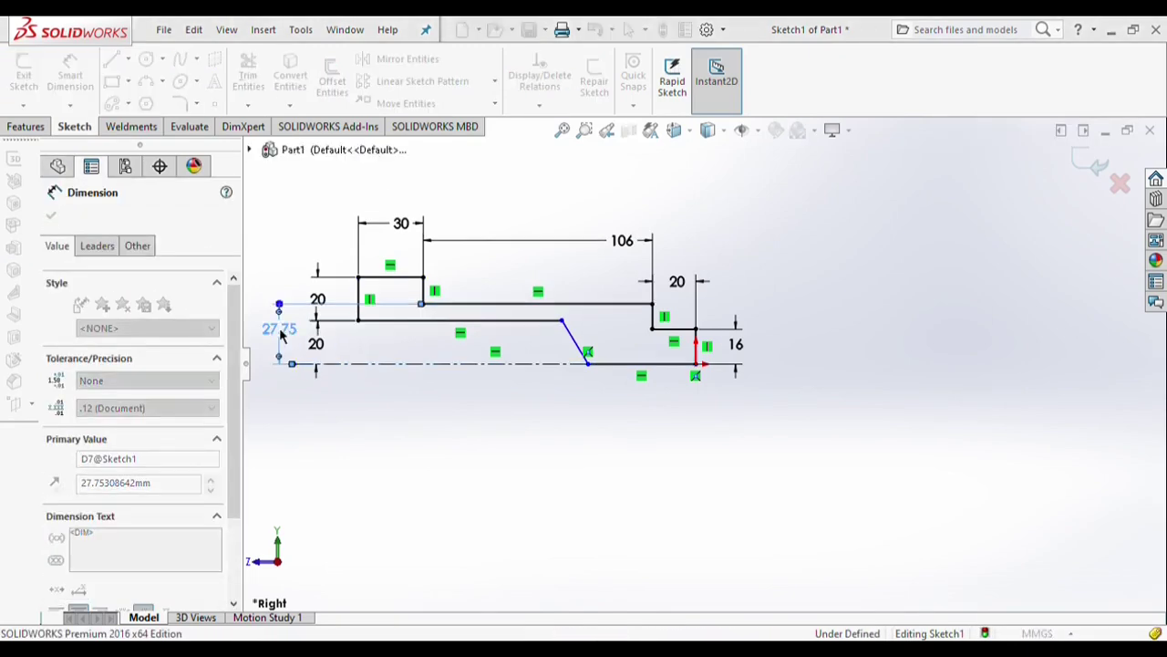
pyautogui.write('27.5')
pyautogui.press('Return')
# Dimension the bore's tip 105 mm from the flange end face and the straight bore line's length to 100 mm
pyautogui.click(588, 363)
pyautogui.click(359, 320)
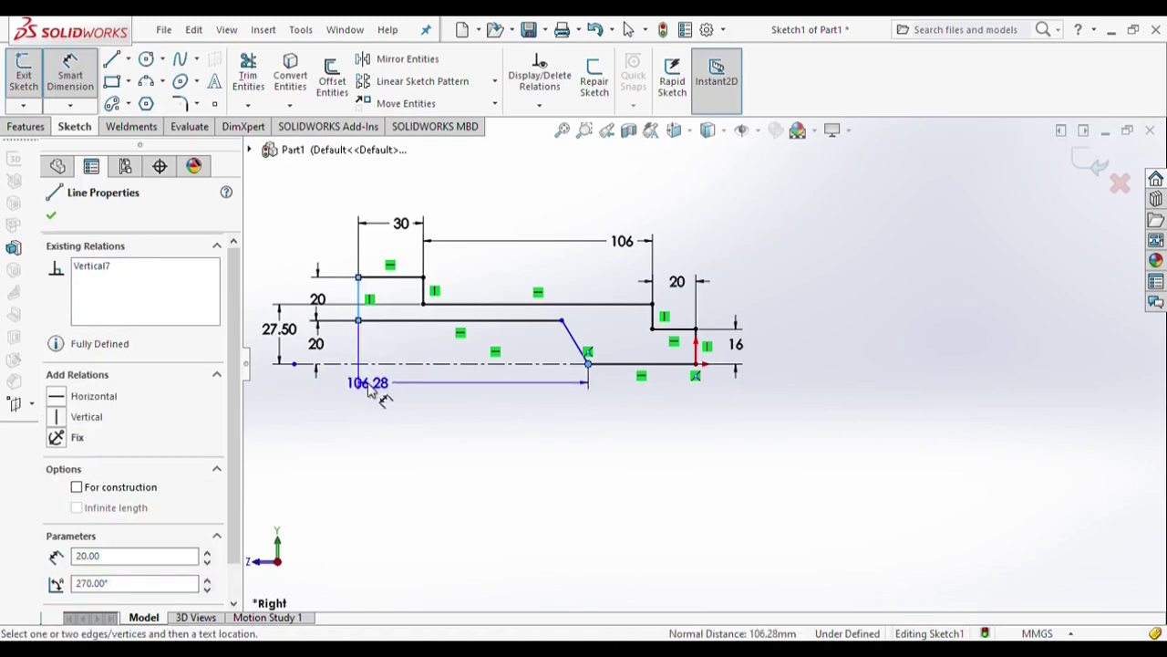
pyautogui.click(413, 389)
pyautogui.write('105')
pyautogui.press('Return')
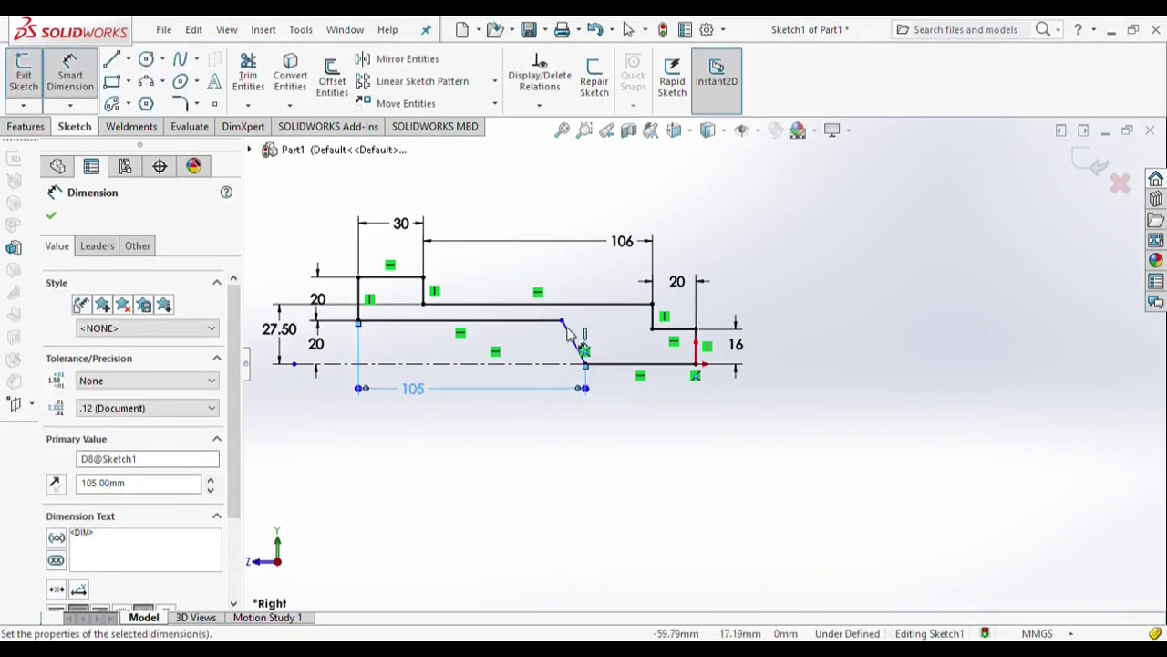
pyautogui.click(461, 321)
pyautogui.click(461, 375)
pyautogui.write('100')
pyautogui.press('Return')
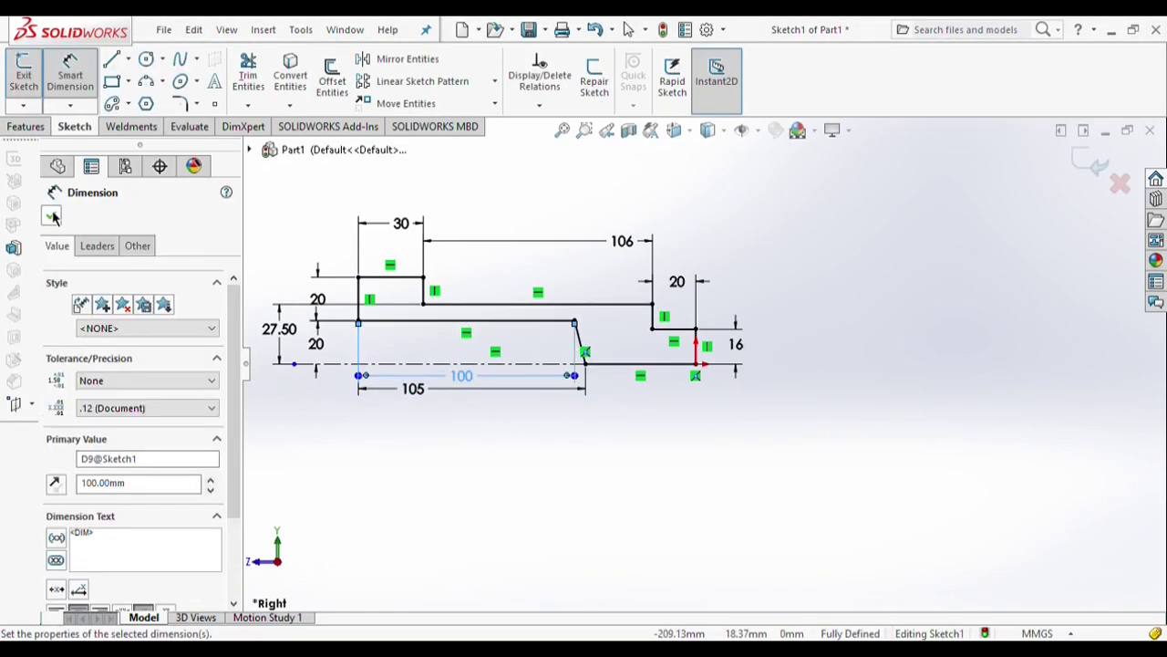
pyautogui.click(51, 216)
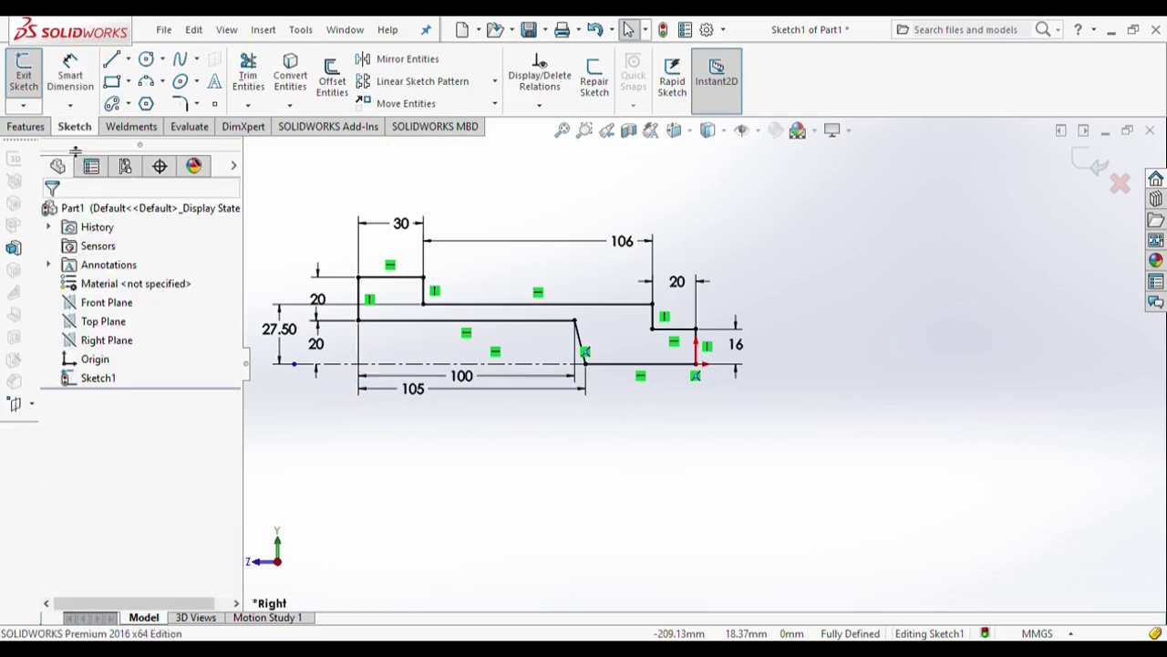
# Revolve the closed profile about the centerline into a solid flanged shaft
pyautogui.click(25, 127)
pyautogui.click(84, 84)
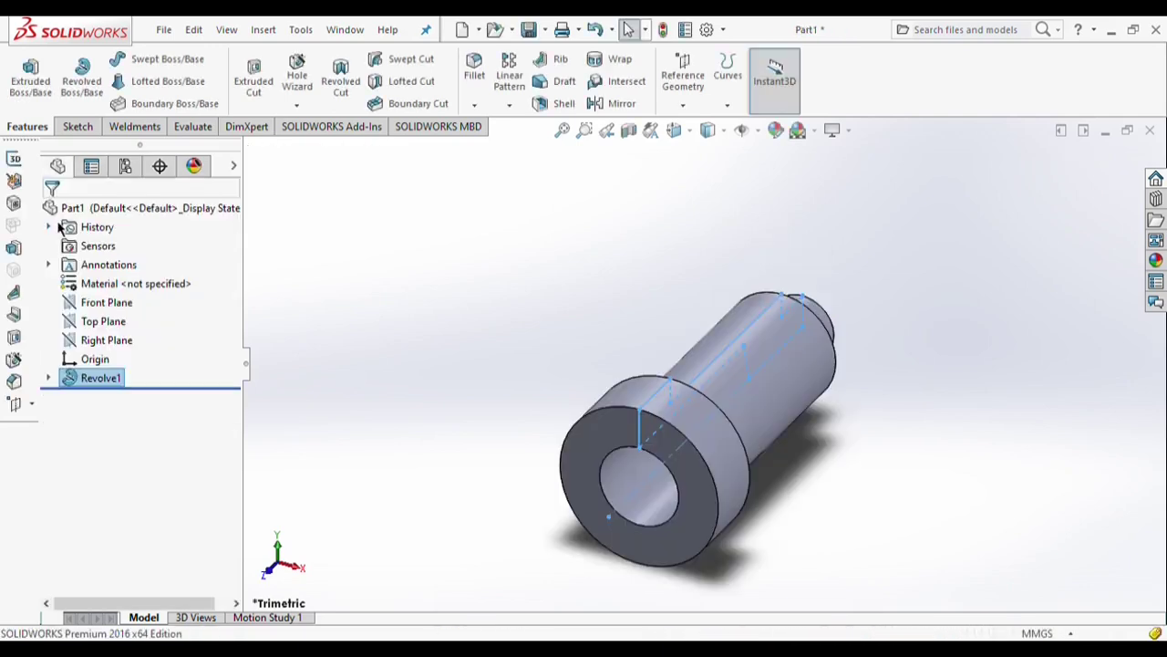
pyautogui.press('Up')
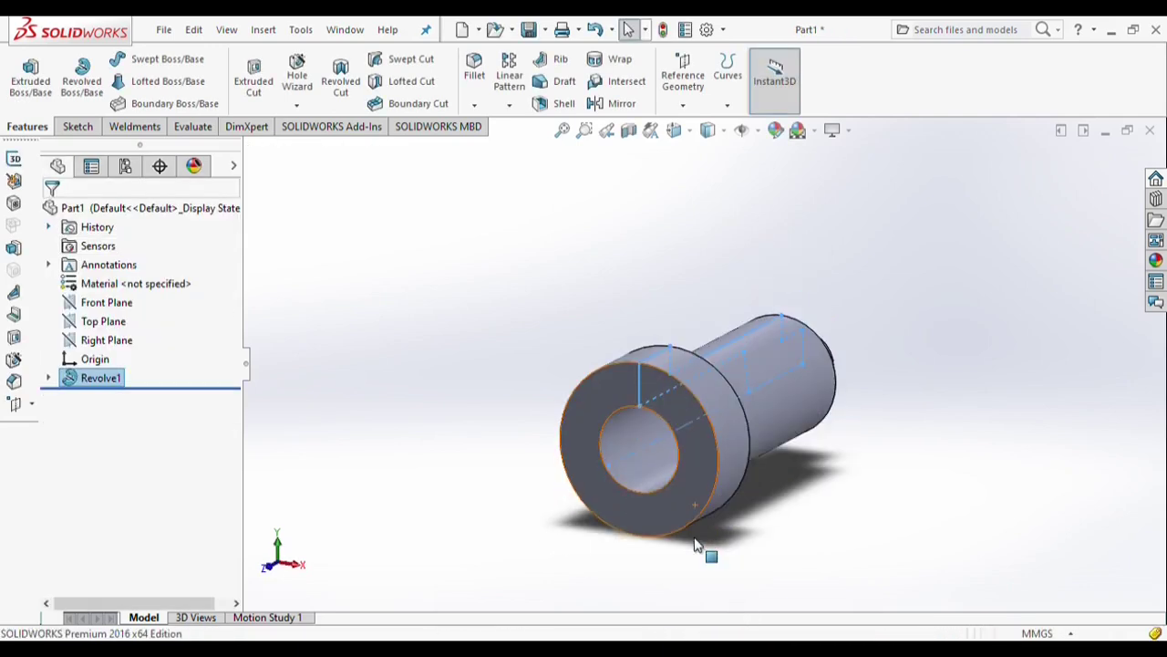
pyautogui.press('Left')
pyautogui.press('Left')
# Start a sketch on the Right Plane, viewed normal to it, and draw a horizontal line along the axis from shaft body into flange
pyautogui.click(132, 311)
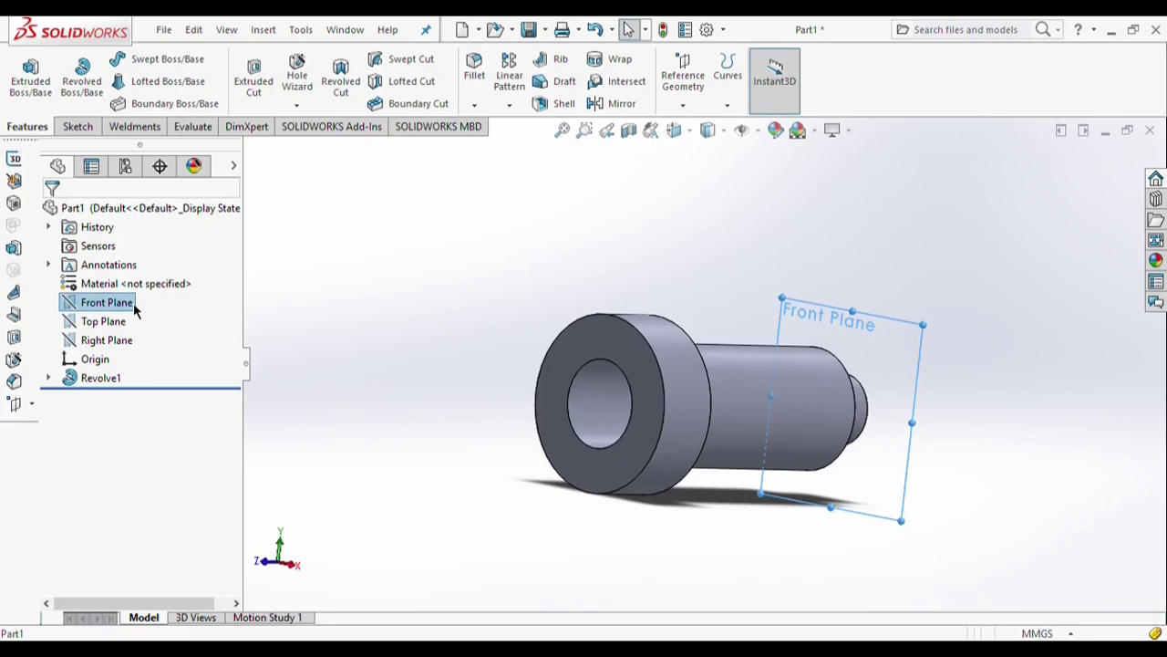
pyautogui.click(167, 299)
pyautogui.click(117, 339)
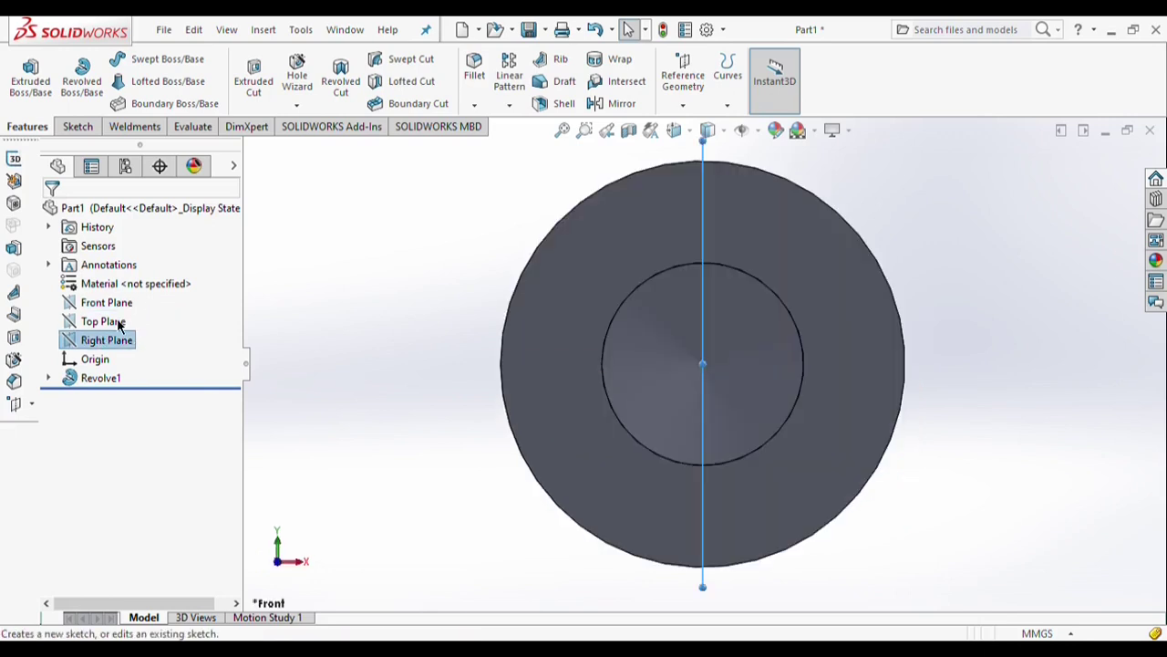
pyautogui.click(165, 320)
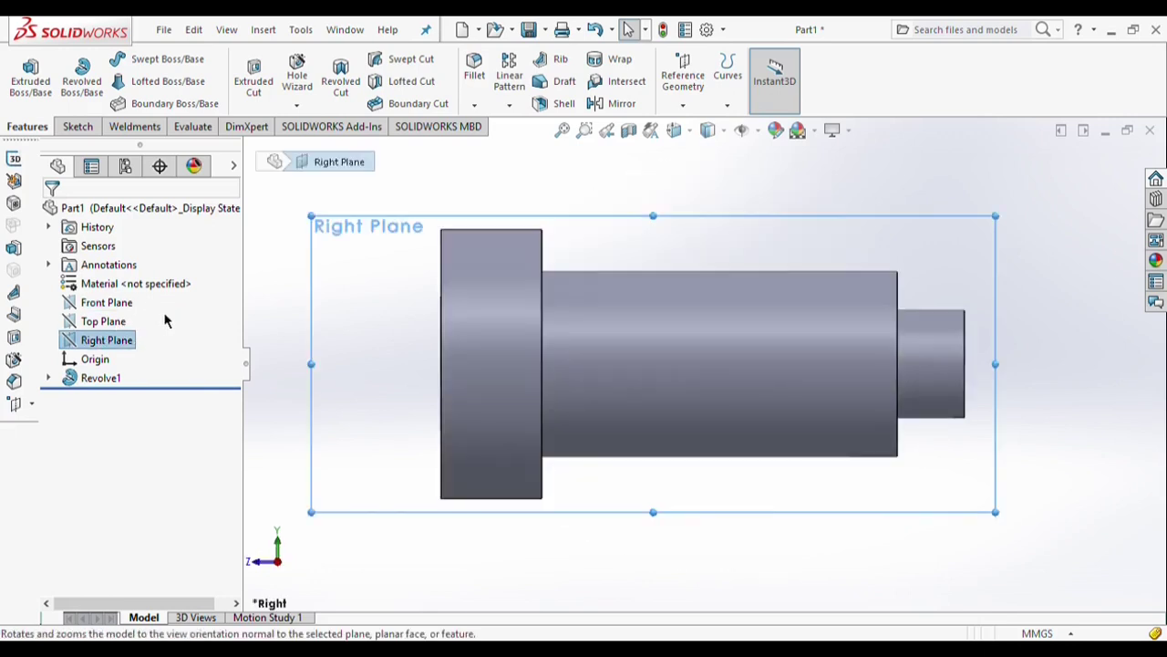
pyautogui.click(78, 126)
pyautogui.click(112, 58)
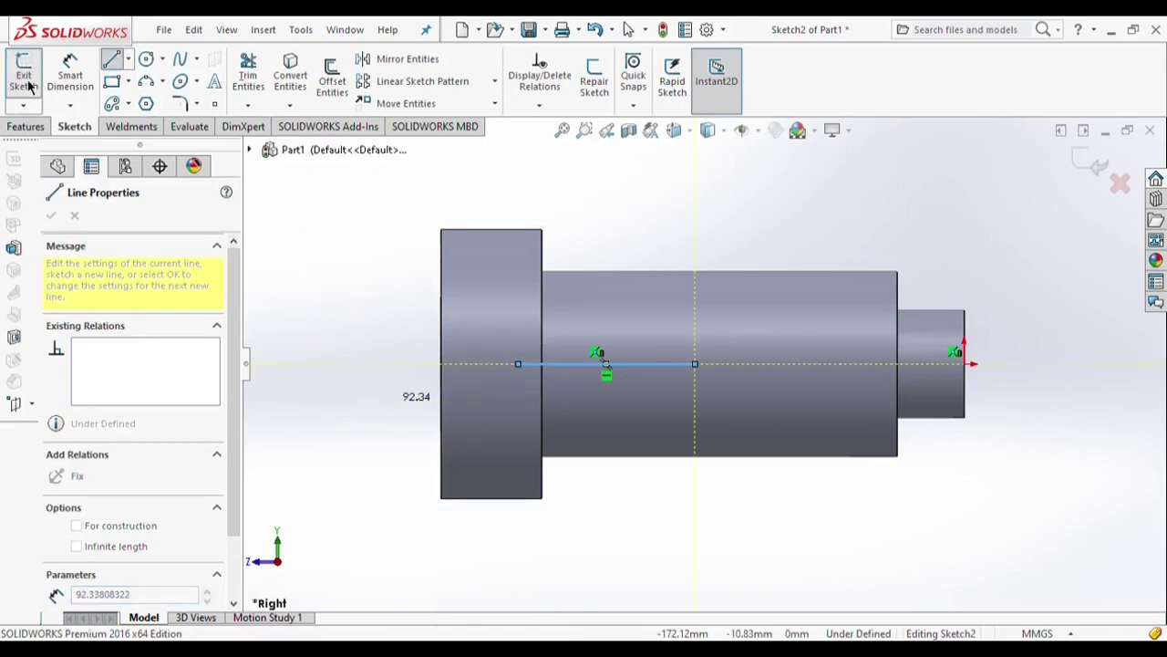
# Dimension the axis line's shaft-side end 42.85 mm and its flange-side end 8 mm from the flange shoulder
pyautogui.click(70, 76)
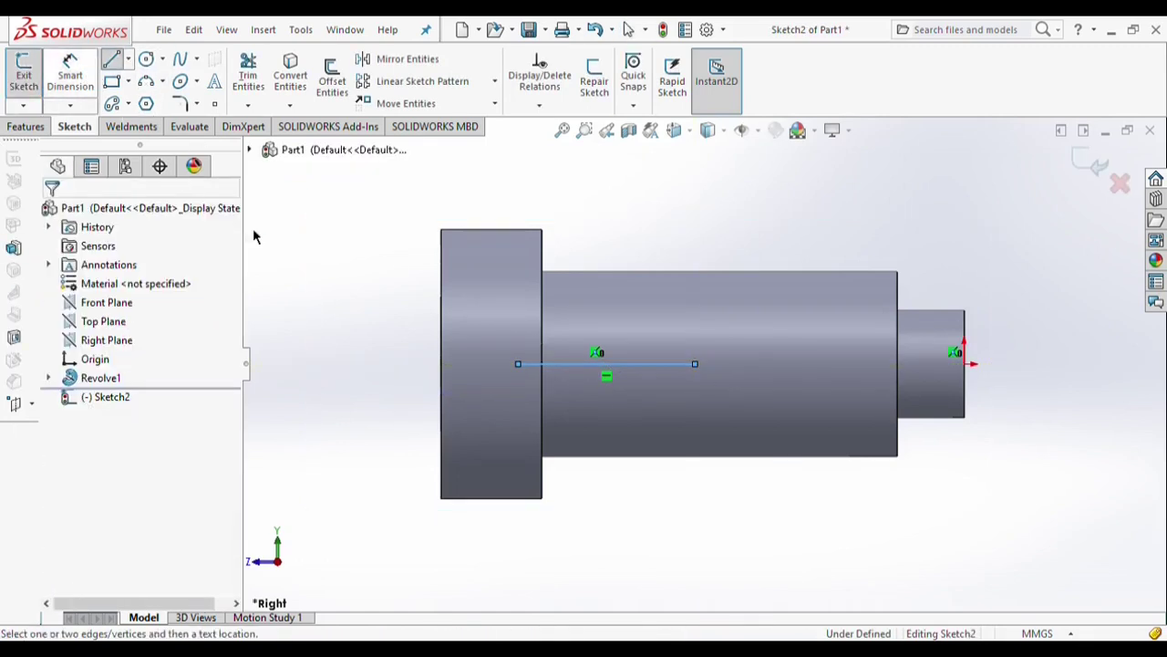
pyautogui.click(638, 364)
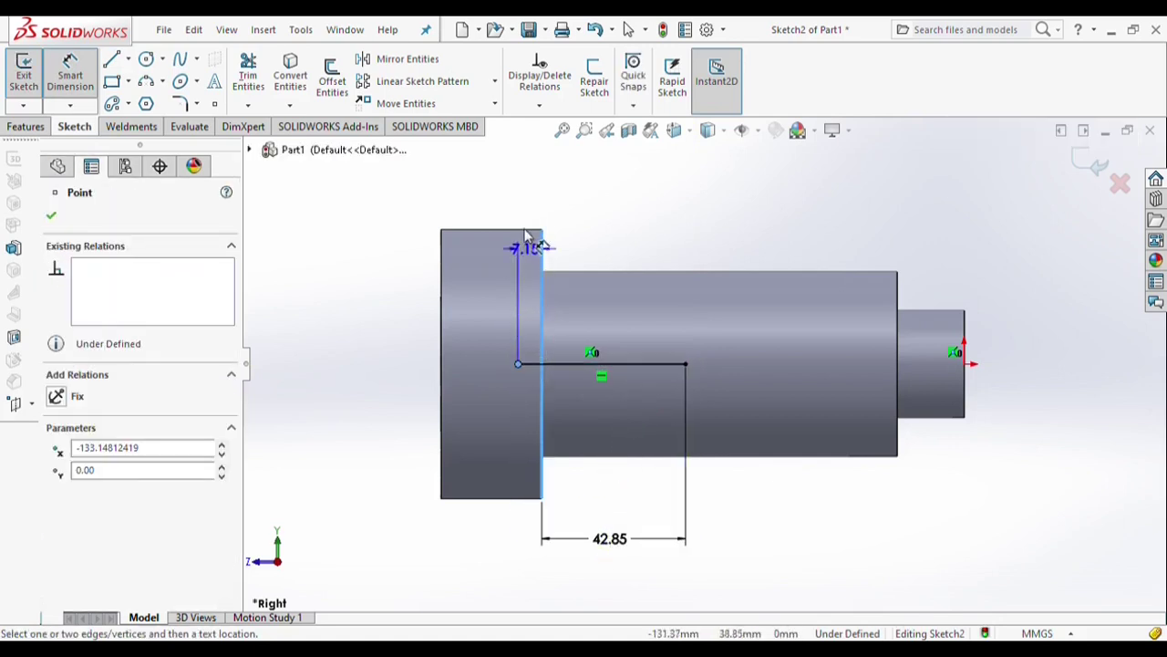
pyautogui.click(524, 200)
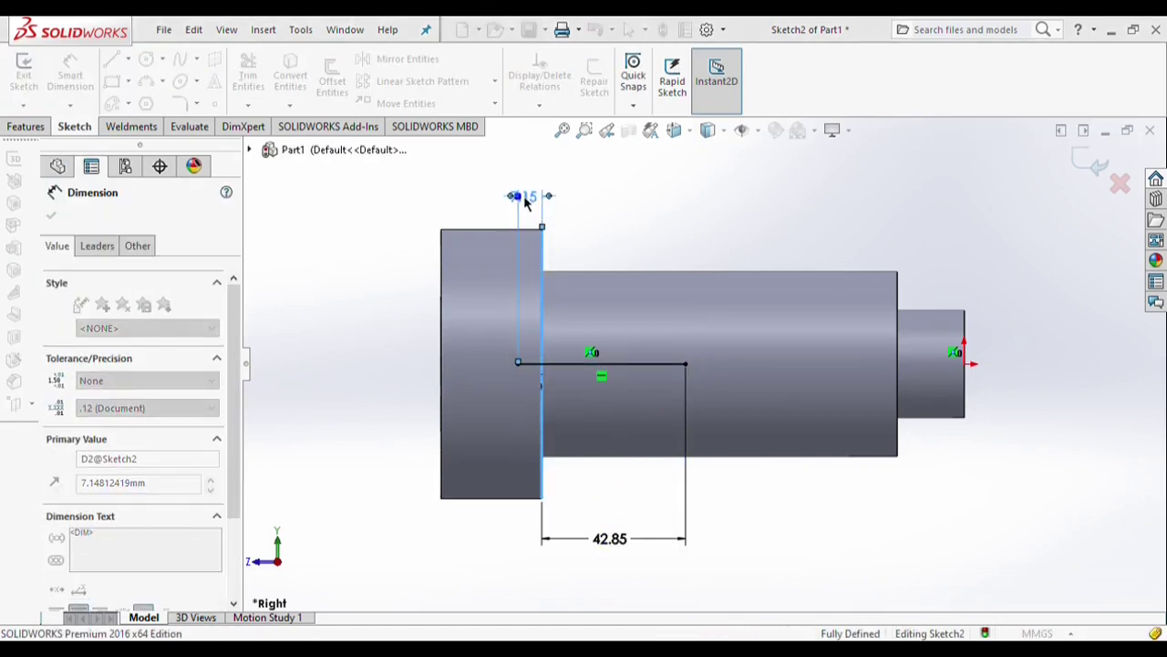
pyautogui.write('8')
pyautogui.press('Return')
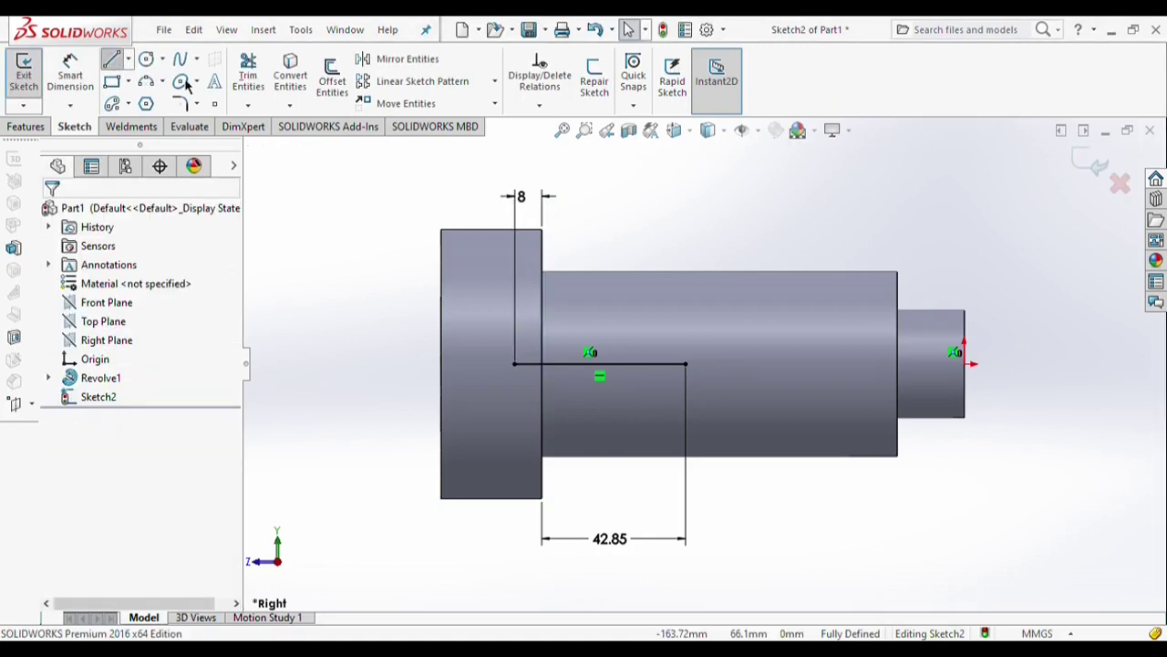
# Sketch a vertical line through the axis line's flange-side endpoint, extending above and below the flange
pyautogui.click(113, 60)
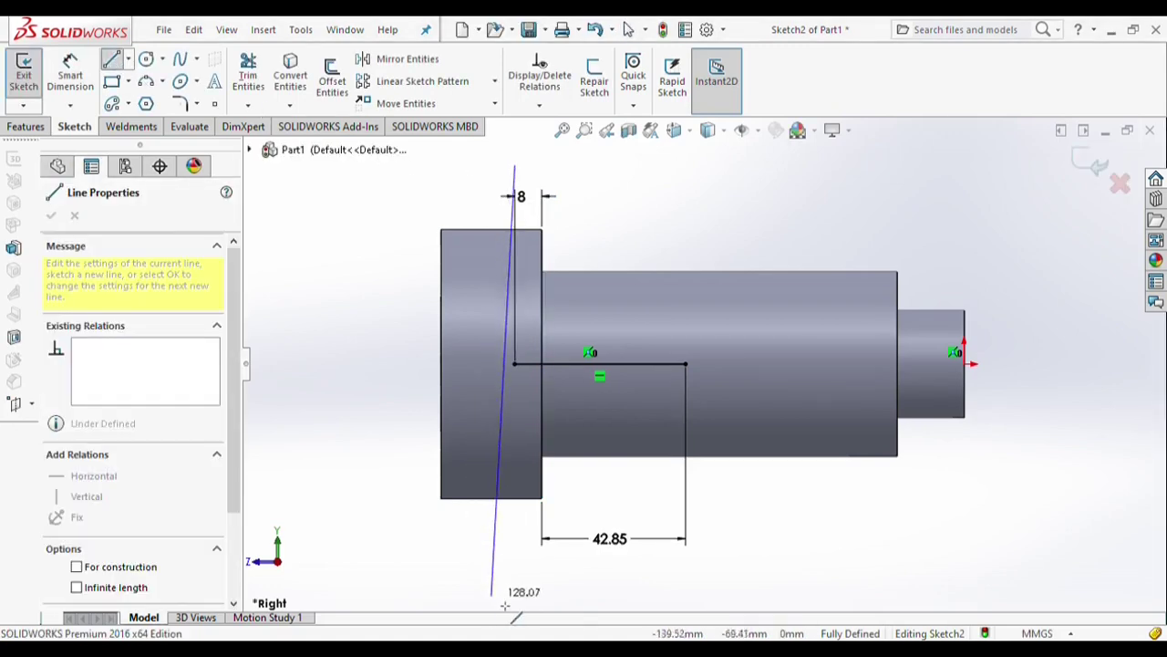
pyautogui.doubleClick(516, 576)
pyautogui.press('Escape')
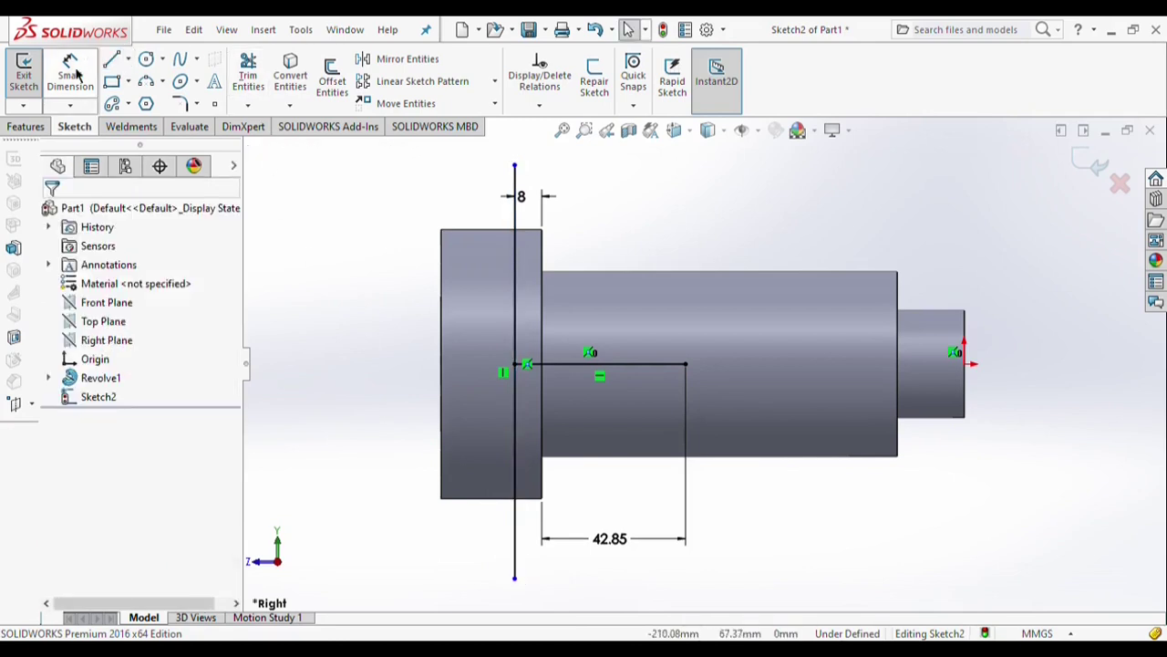
# Sketch a slanted line about 126 mm long across the shaft body near the axis line's shaft-side end
pyautogui.click(112, 61)
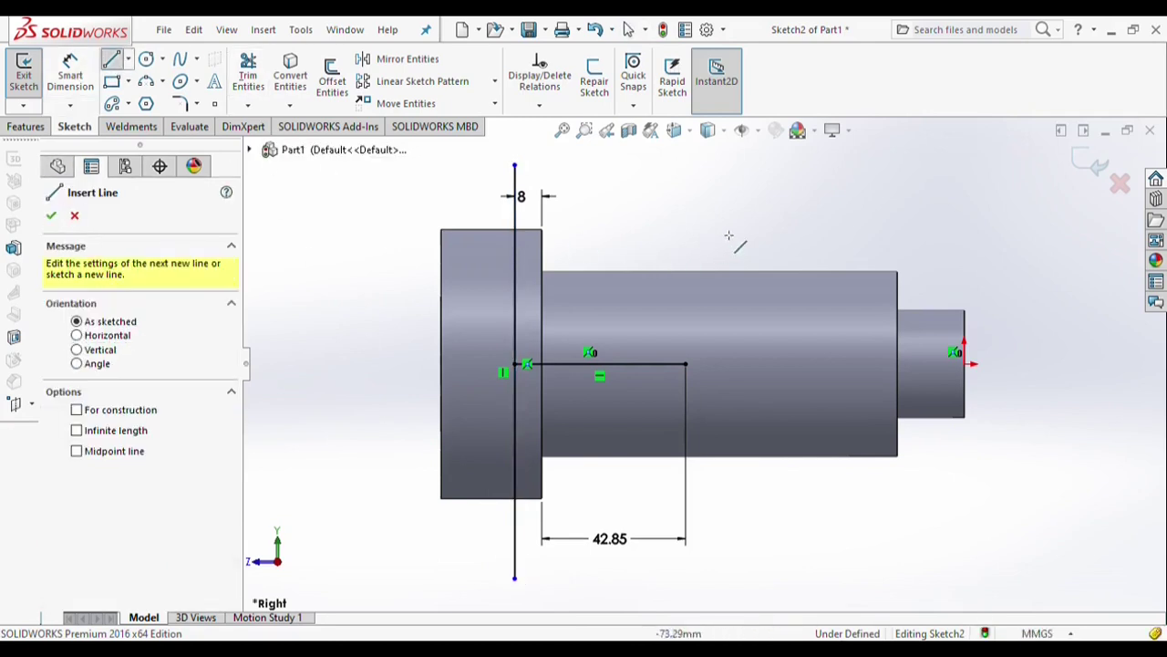
pyautogui.click(718, 181)
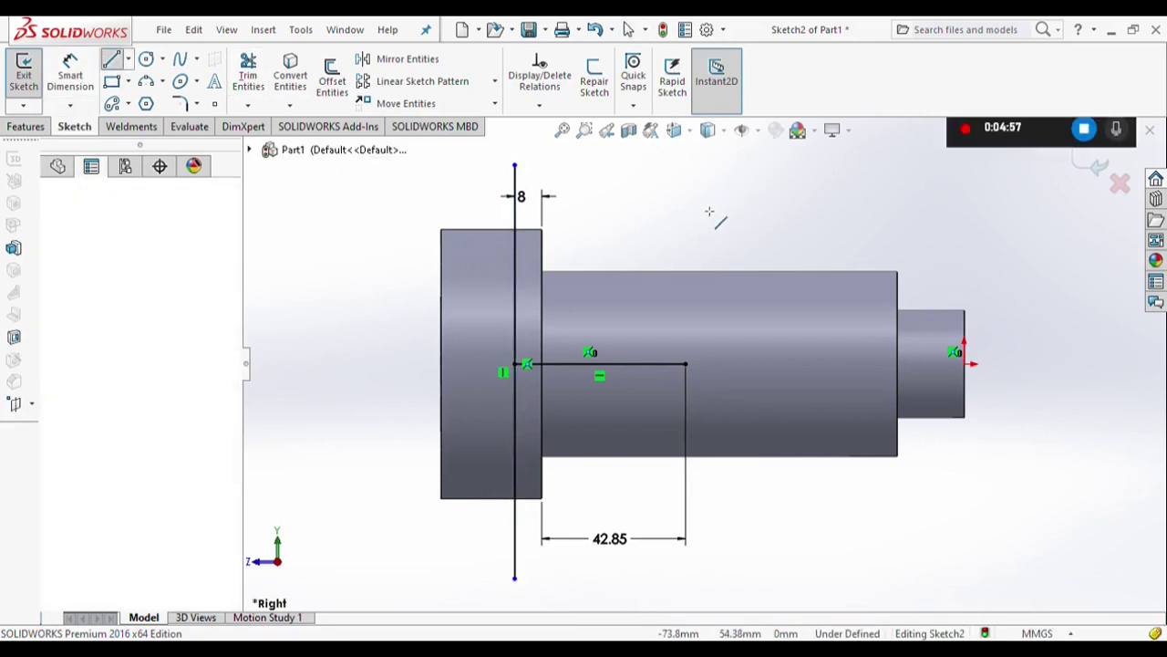
pyautogui.click(667, 601)
pyautogui.press('Escape')
# Sketch a vertical line upward from the axis line's shaft-side endpoint to above the shaft body
pyautogui.click(685, 365)
pyautogui.click(685, 187)
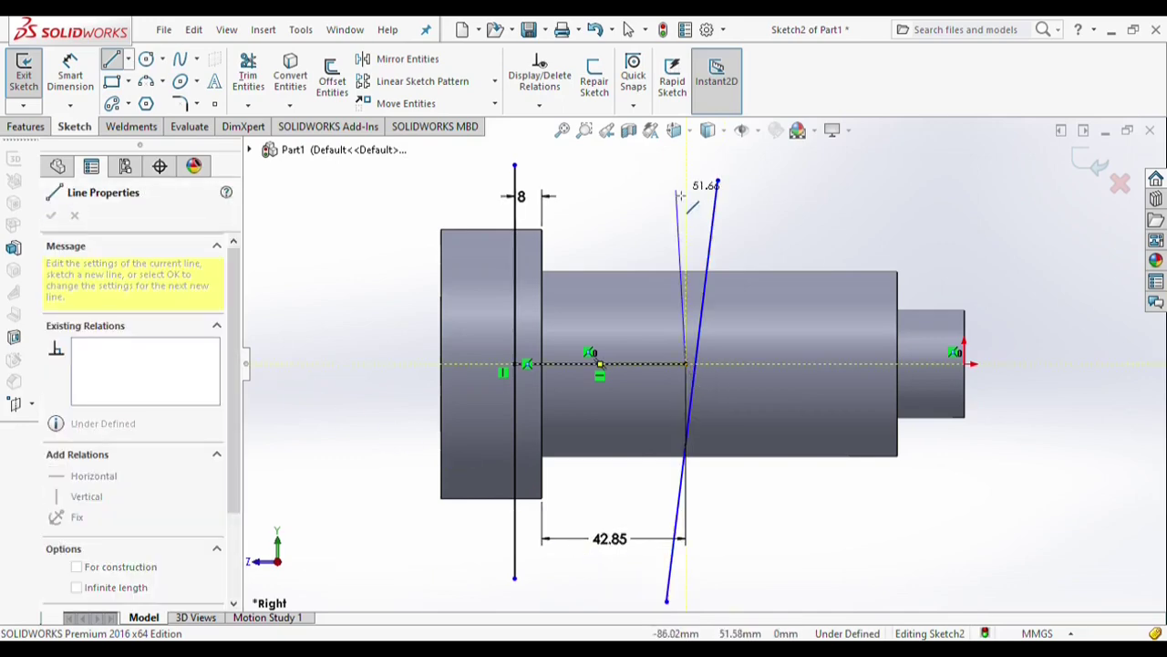
pyautogui.press('Escape')
pyautogui.press('Escape')
# Make the slanted line coincident with the axis line's shaft-side endpoint
pyautogui.click(694, 366)
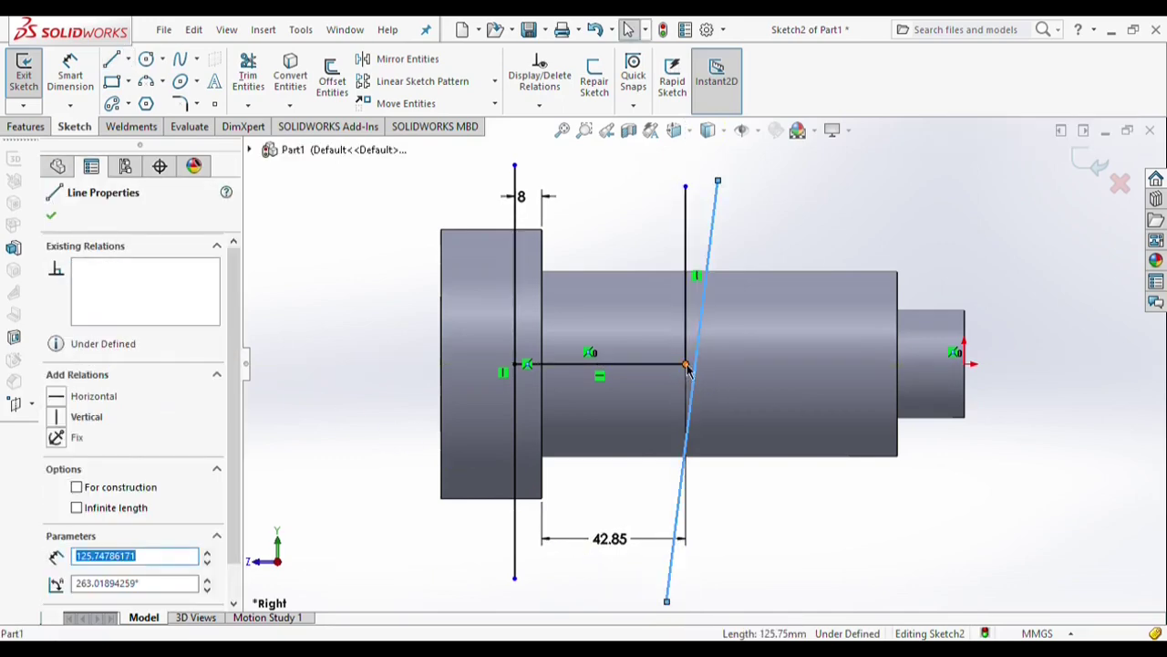
pyautogui.click(687, 365)
pyautogui.keyDown('ctrl'); pyautogui.click(693, 370); pyautogui.keyUp('ctrl')
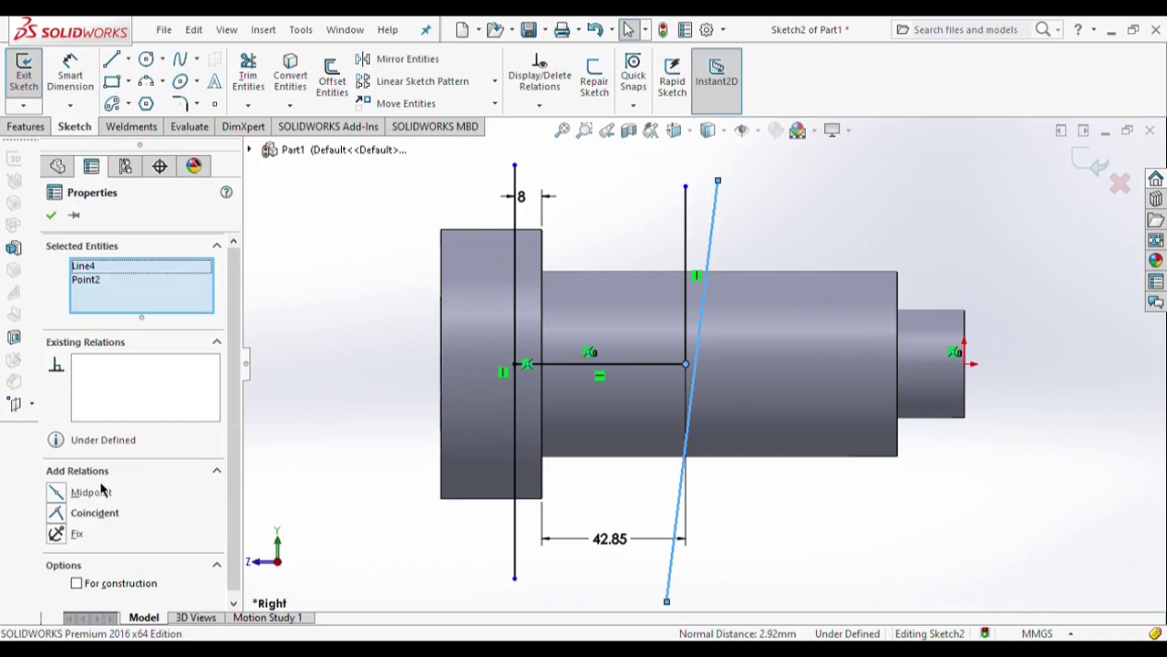
pyautogui.click(56, 512)
# Dimension the angle between the slanted line and the upward vertical line as 3.8 degrees
pyautogui.click(70, 75)
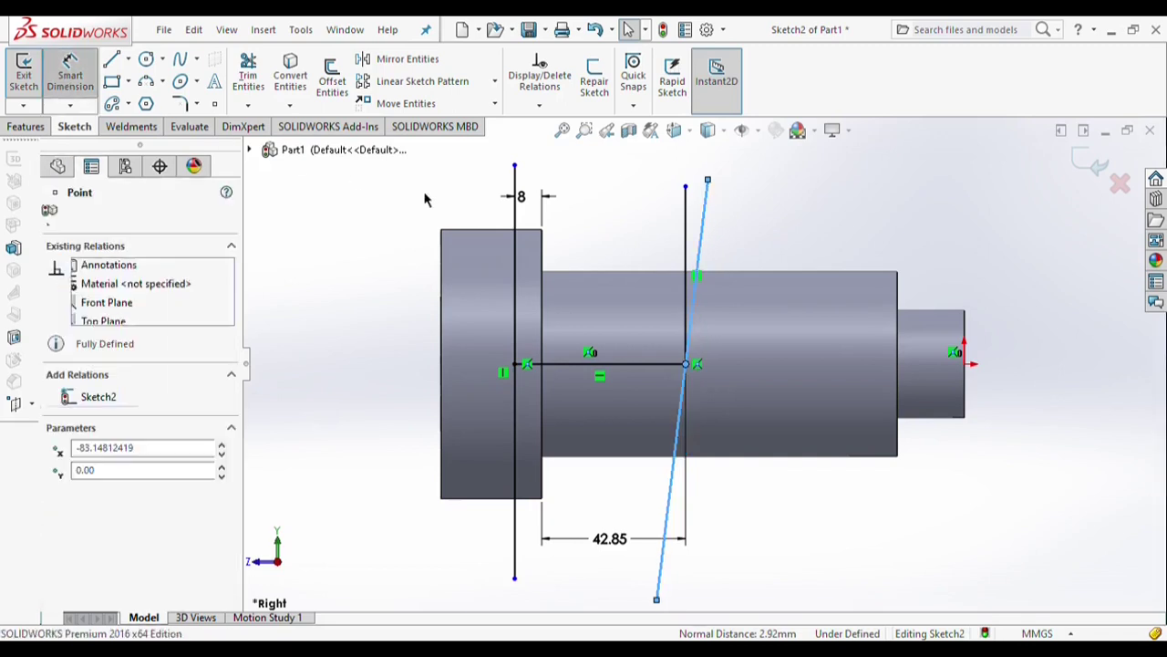
pyautogui.click(687, 232)
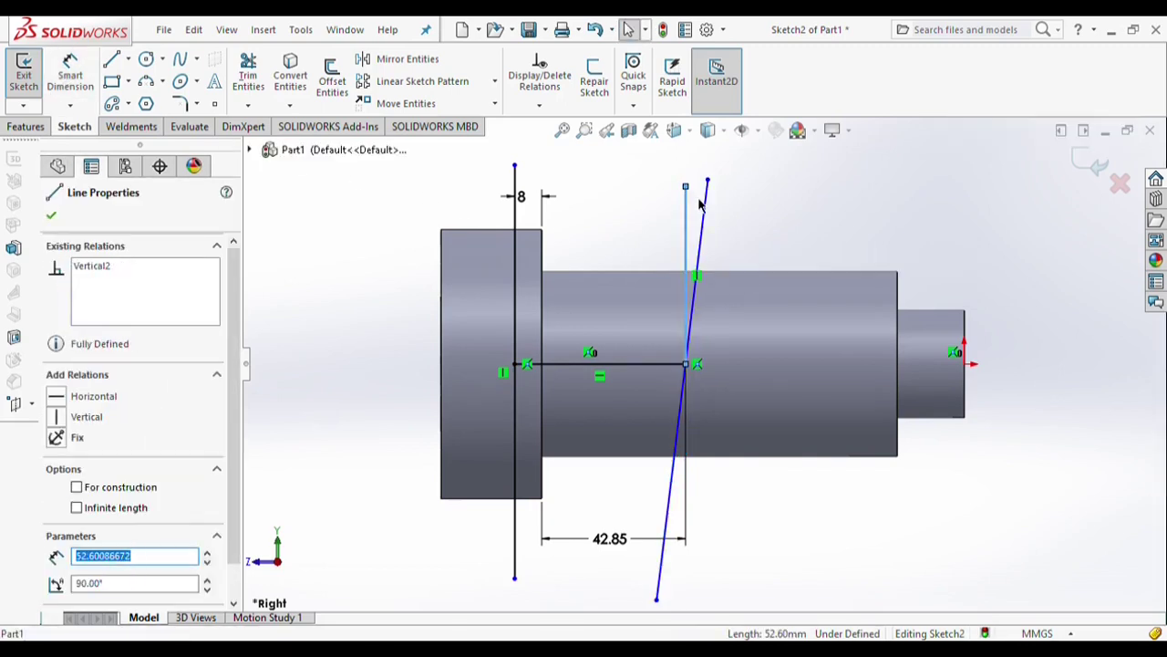
pyautogui.click(705, 205)
pyautogui.click(70, 78)
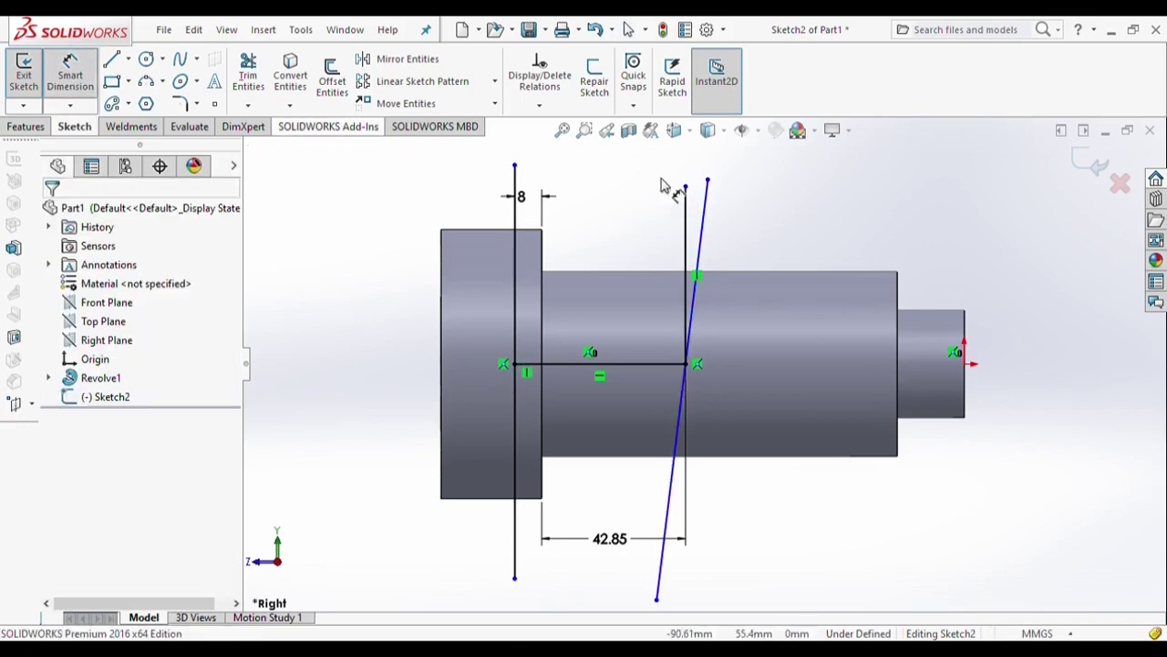
pyautogui.click(697, 222)
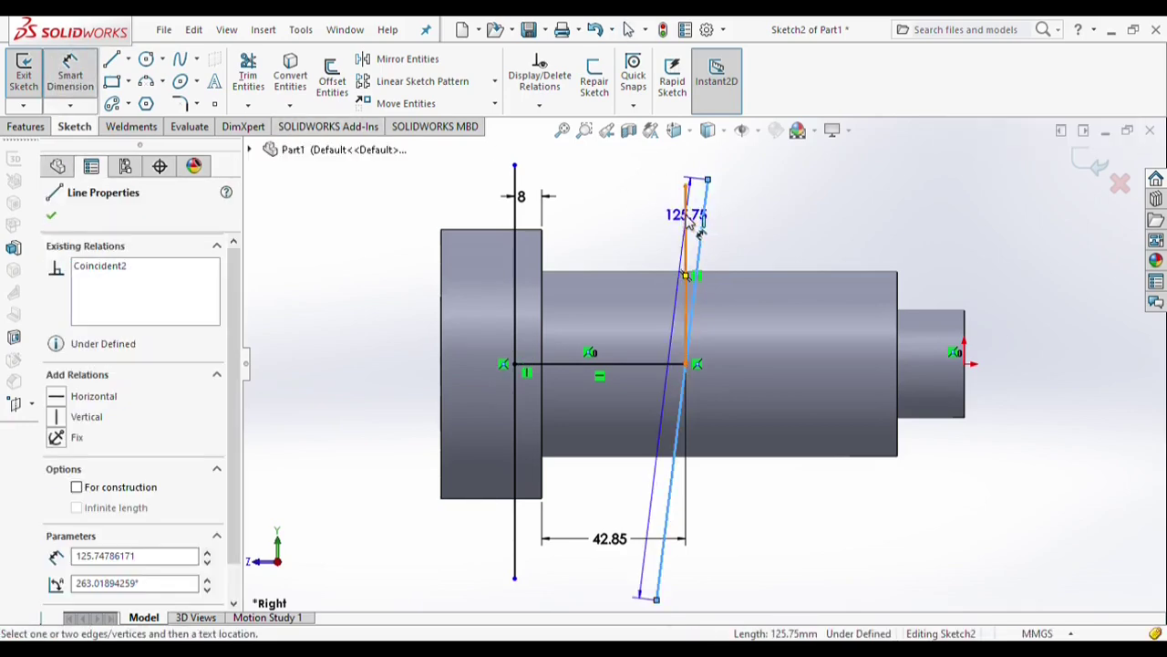
pyautogui.click(689, 227)
pyautogui.click(702, 164)
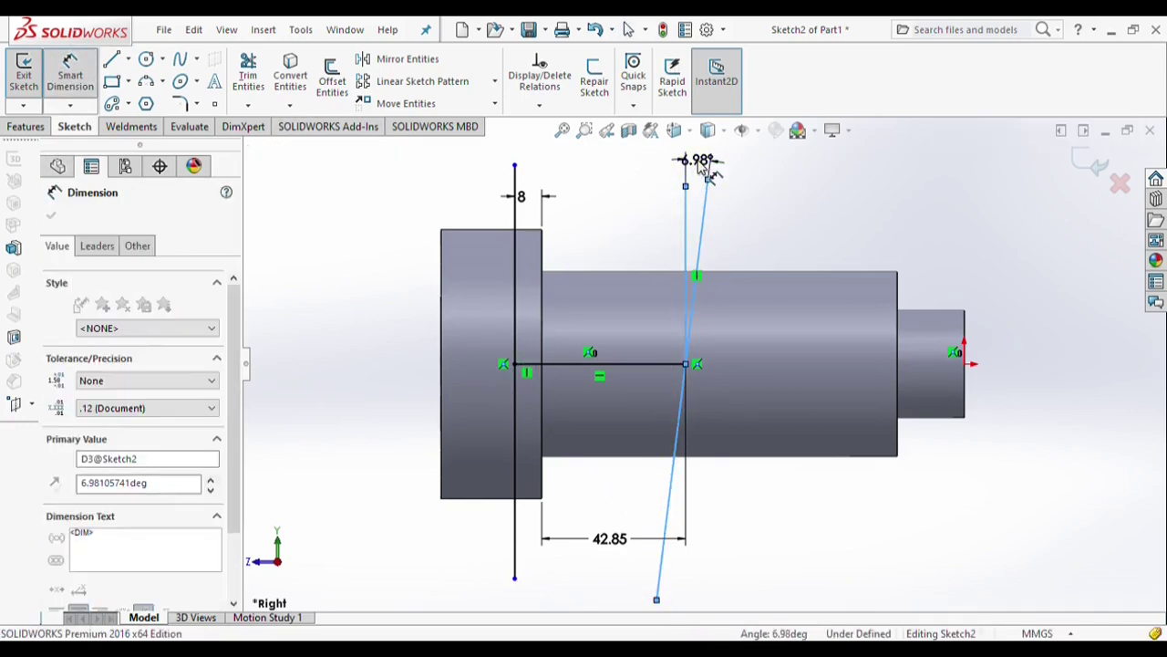
pyautogui.write('3.8')
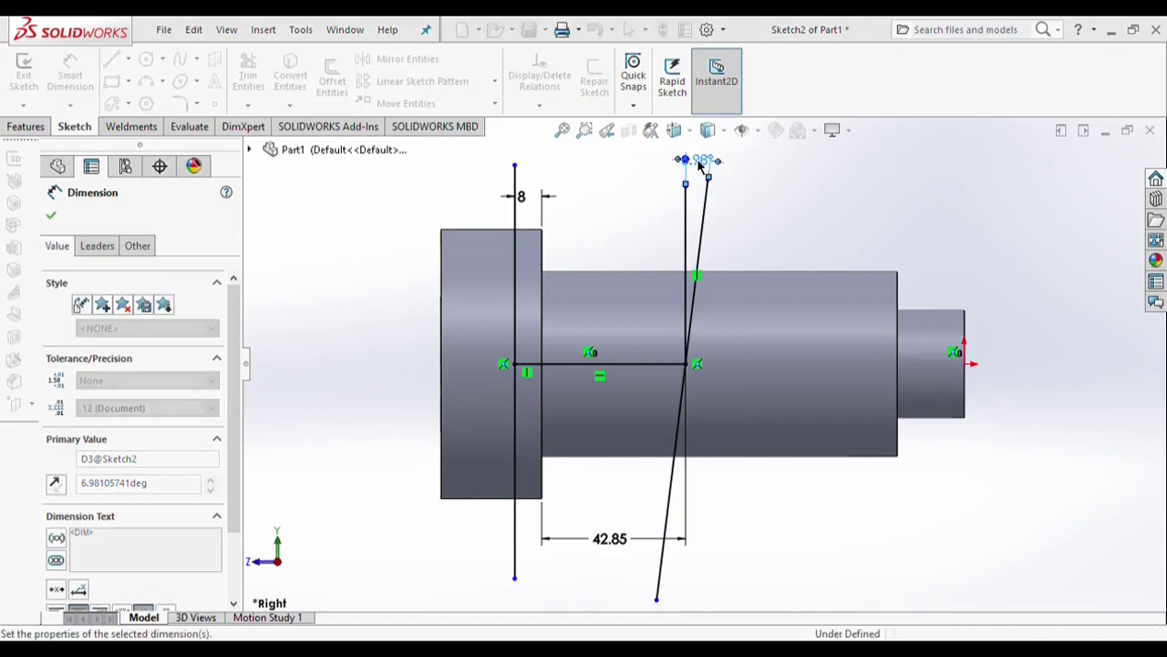
pyautogui.press('Return')
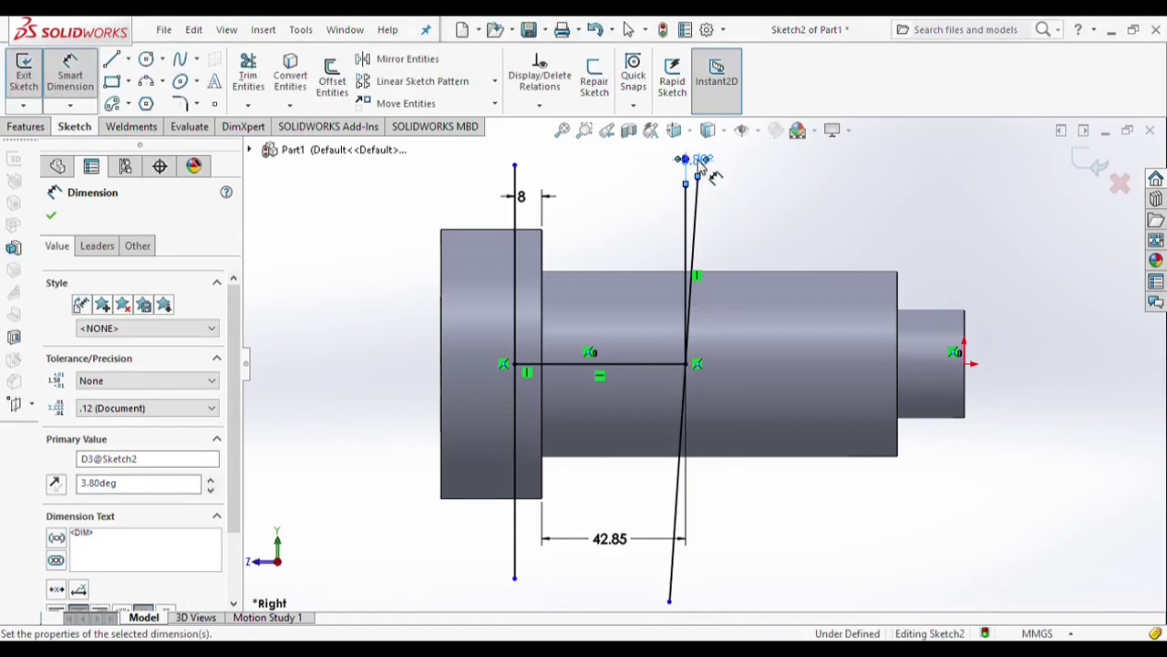
# Close the outline with lines joining the upper ends and the lower ends of the flange-side vertical line and the slanted line
pyautogui.click(111, 58)
pyautogui.click(515, 166)
pyautogui.doubleClick(670, 599)
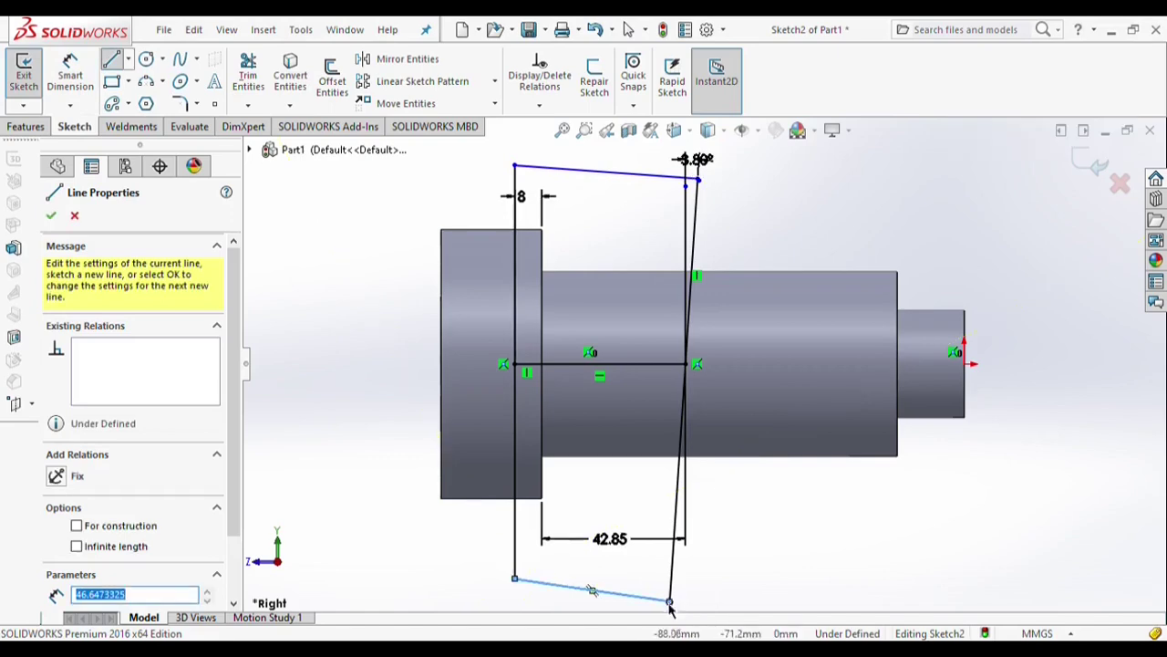
# Cut-extrude the sketch regions above and below the axis line with a Mid Plane end condition and 10 mm depth
pyautogui.click(25, 126)
pyautogui.click(265, 102)
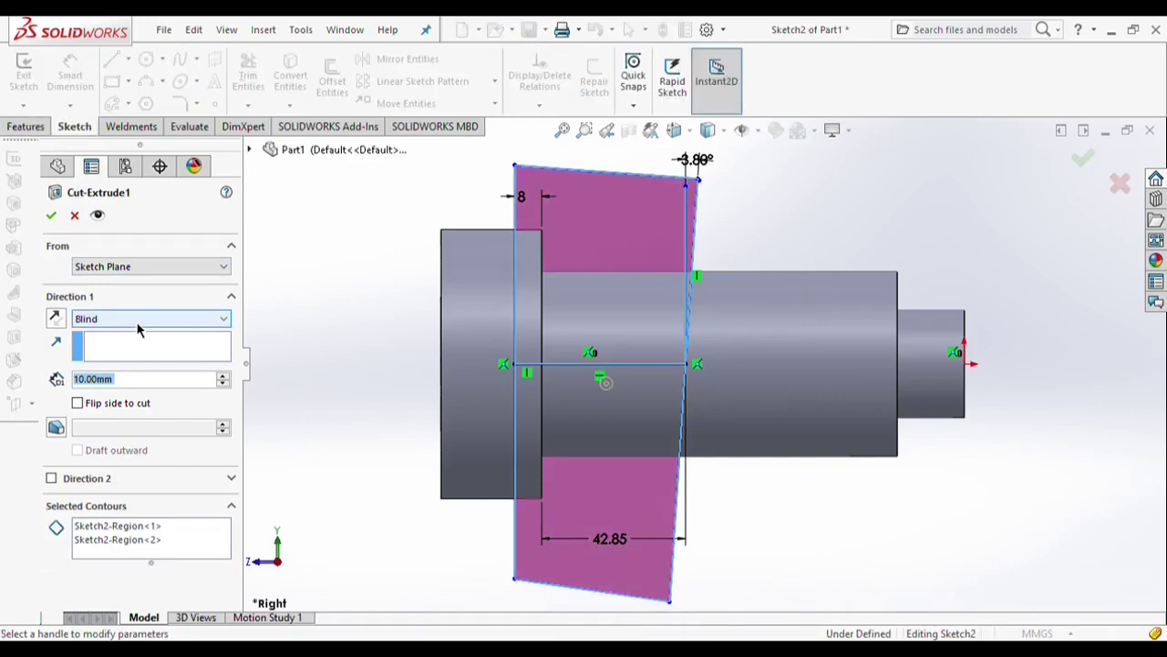
pyautogui.click(138, 324)
pyautogui.click(106, 429)
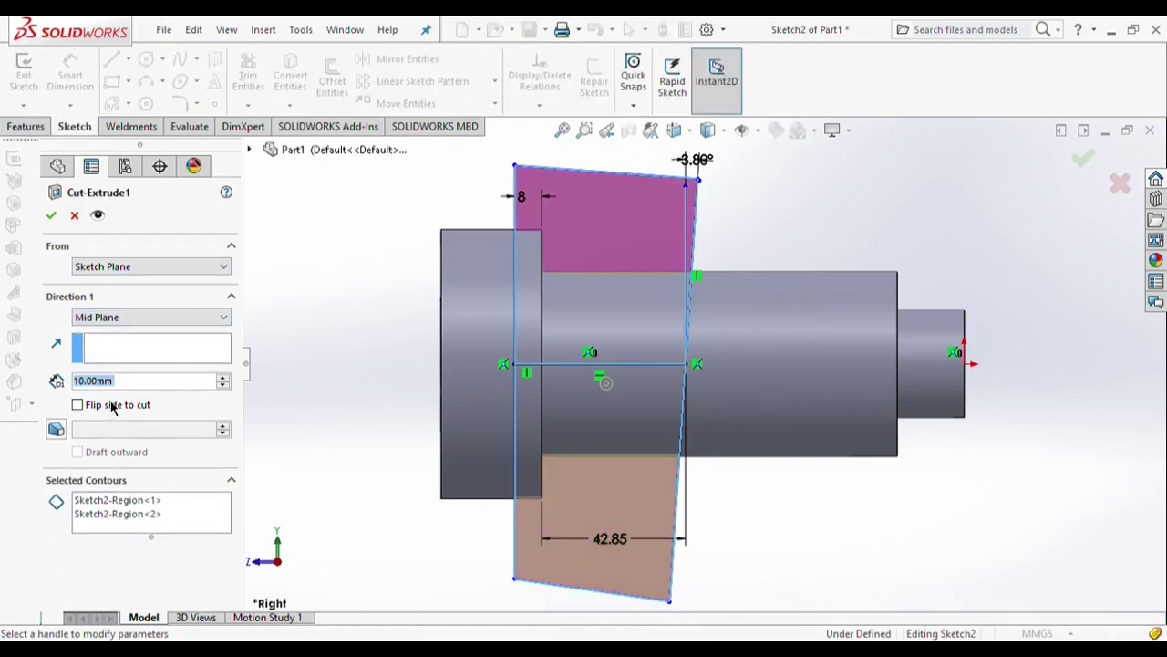
pyautogui.click(50, 215)
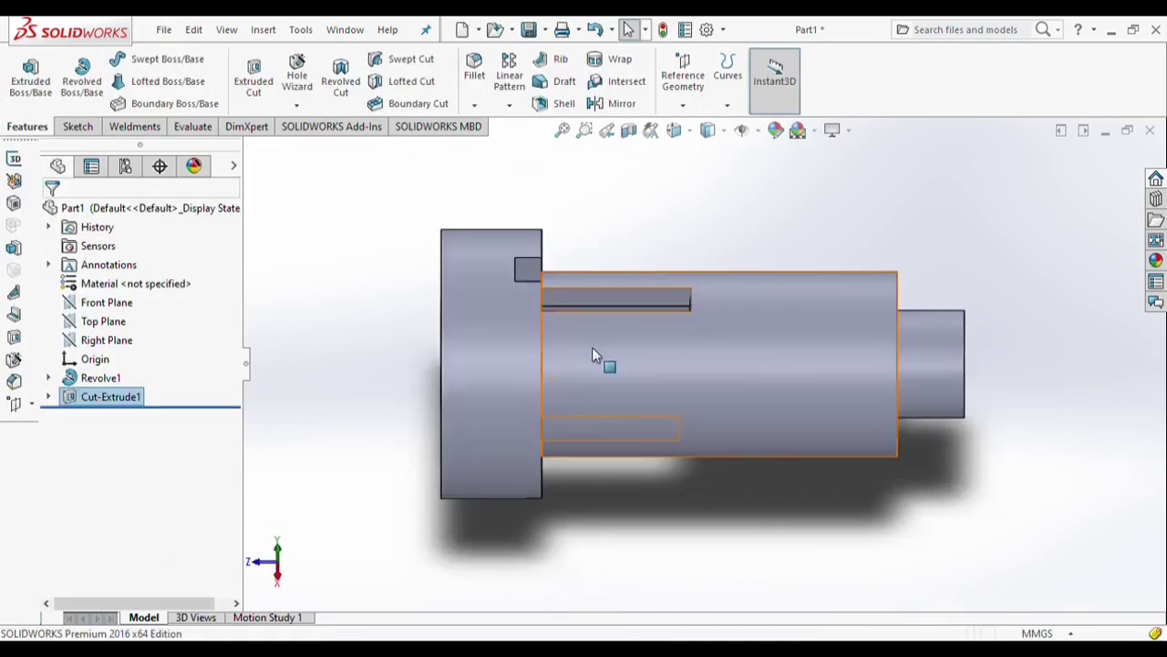
# Examine the cut slot through the shaft and flange from rotated views
pyautogui.press('Up')
pyautogui.press('Up')
pyautogui.press('Up')
pyautogui.press('Up')
pyautogui.press('Up')
pyautogui.press('Up')
pyautogui.press('Up')
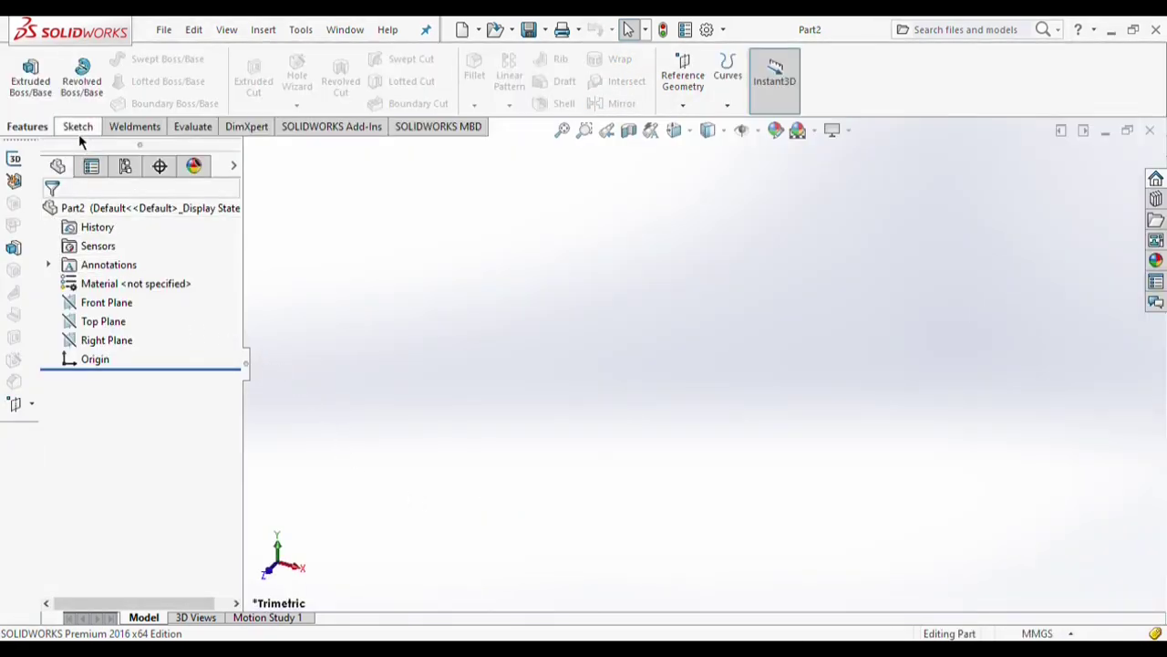
# Sketch a horizontal centerline starting at the origin on the new part's Right Plane
pyautogui.click(88, 339)
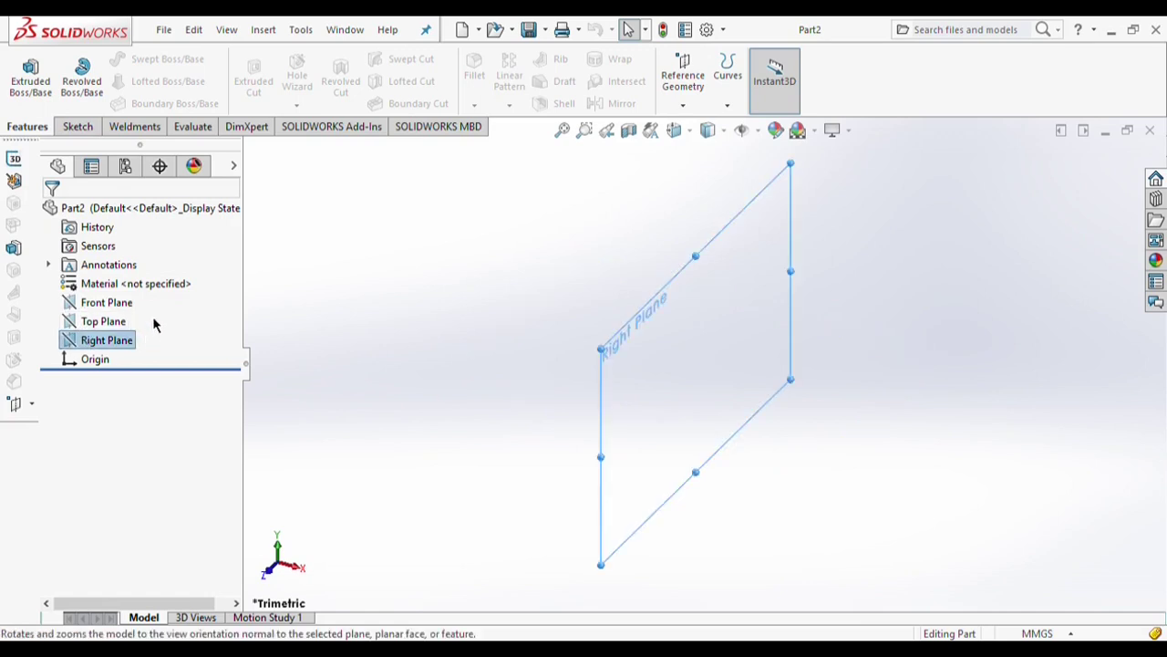
pyautogui.click(66, 129)
pyautogui.click(129, 60)
pyautogui.click(142, 101)
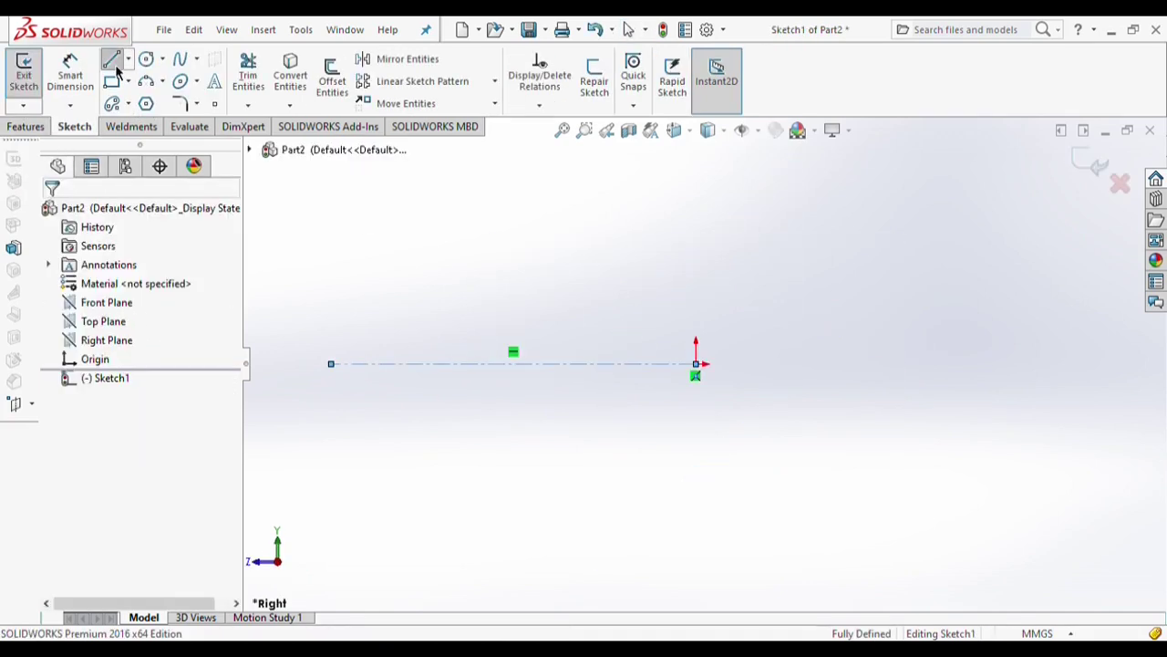
# Sketch a closed stepped half-profile above the centerline with a shaft body about 136 mm long, a taller flange and a short end stub
pyautogui.click(112, 64)
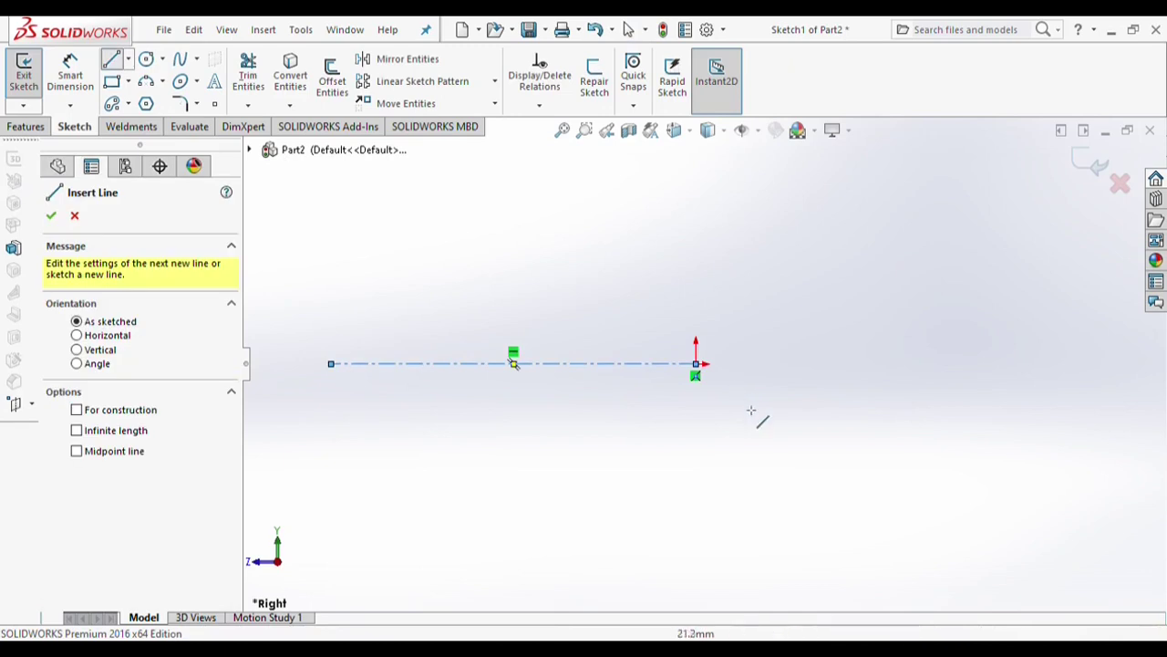
pyautogui.click(698, 364)
pyautogui.click(696, 320)
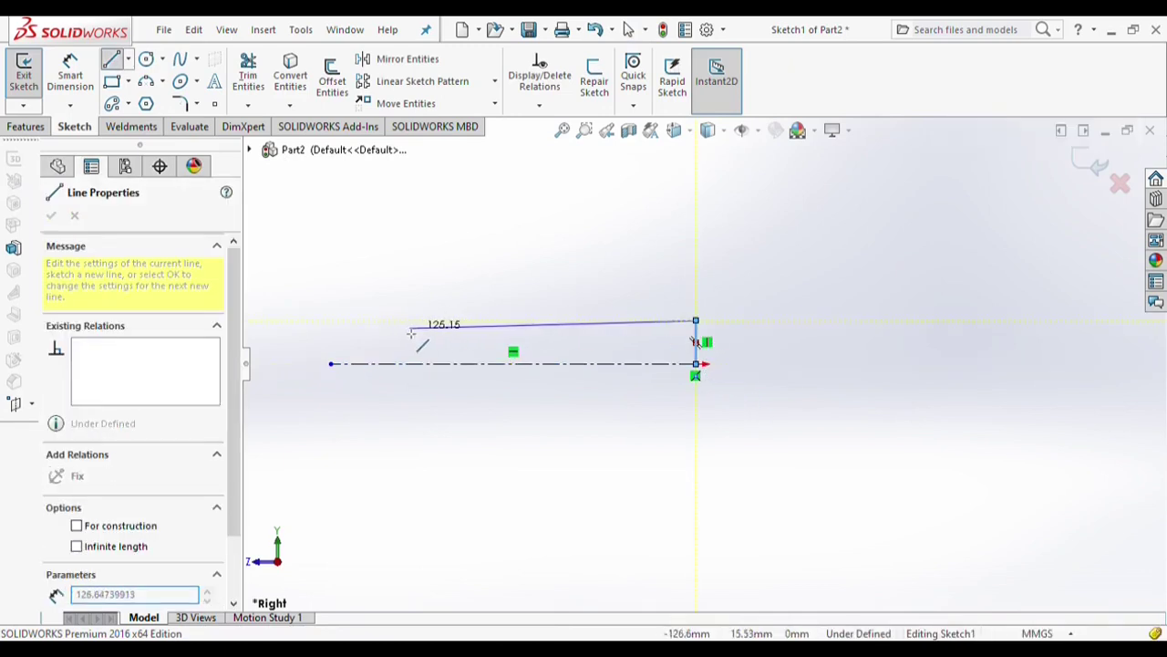
pyautogui.click(402, 320)
pyautogui.click(402, 279)
pyautogui.click(351, 278)
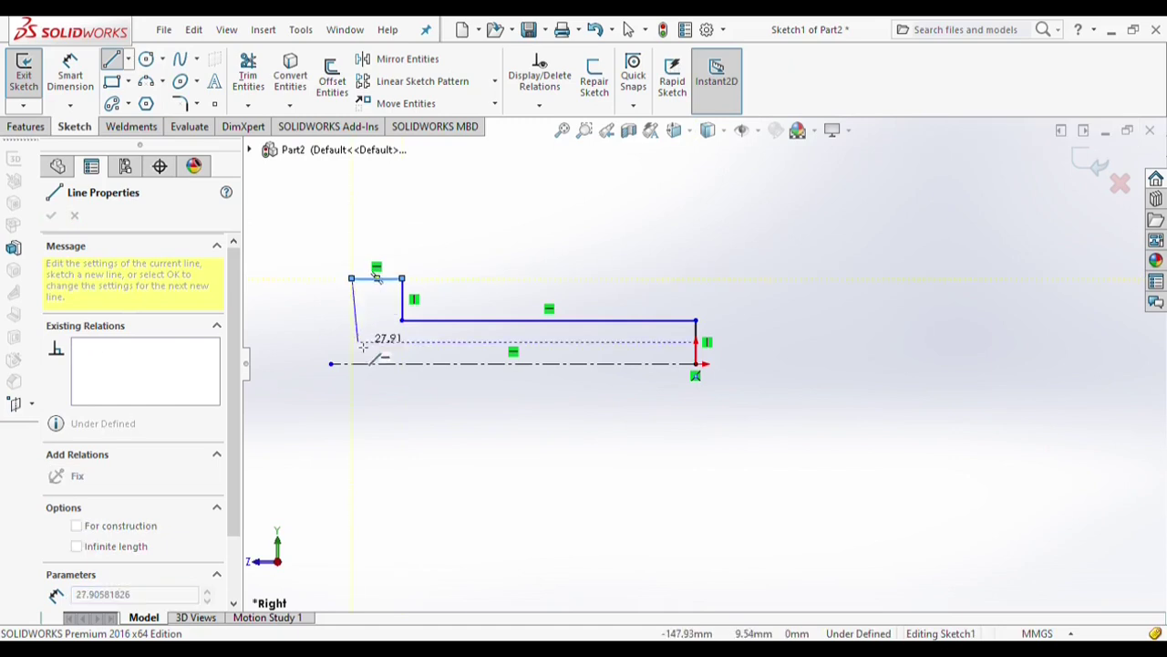
pyautogui.click(351, 341)
pyautogui.click(331, 341)
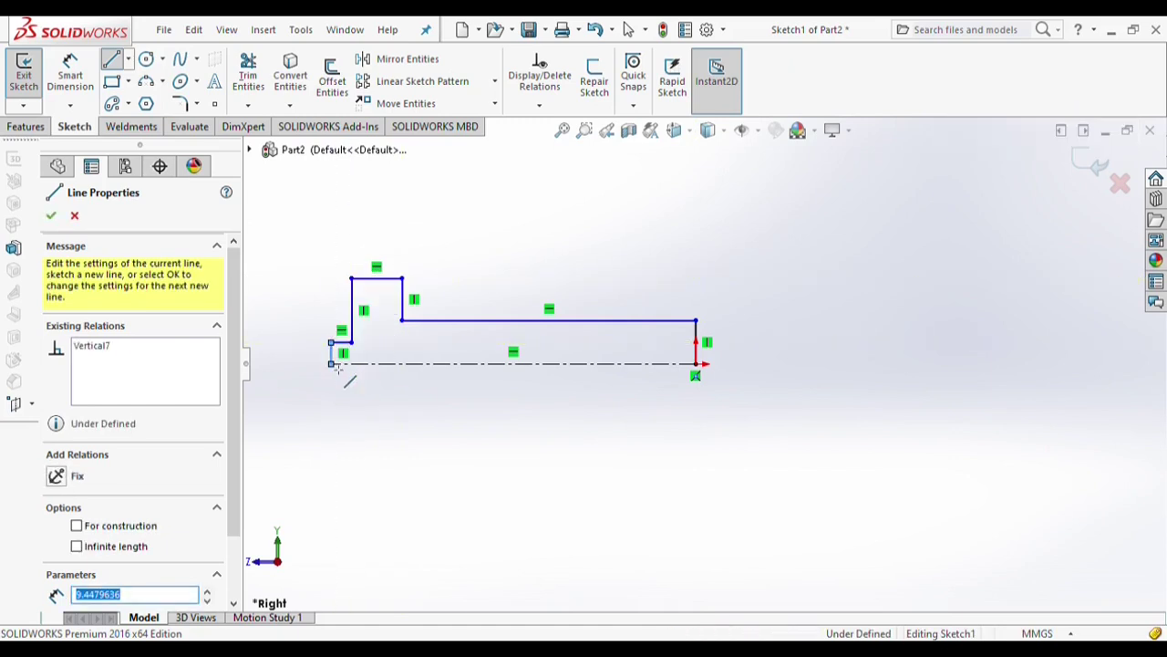
pyautogui.click(331, 364)
pyautogui.press('Escape')
# Dimension the shaft body's end line 20 mm high and its upper line 100 mm long
pyautogui.click(86, 82)
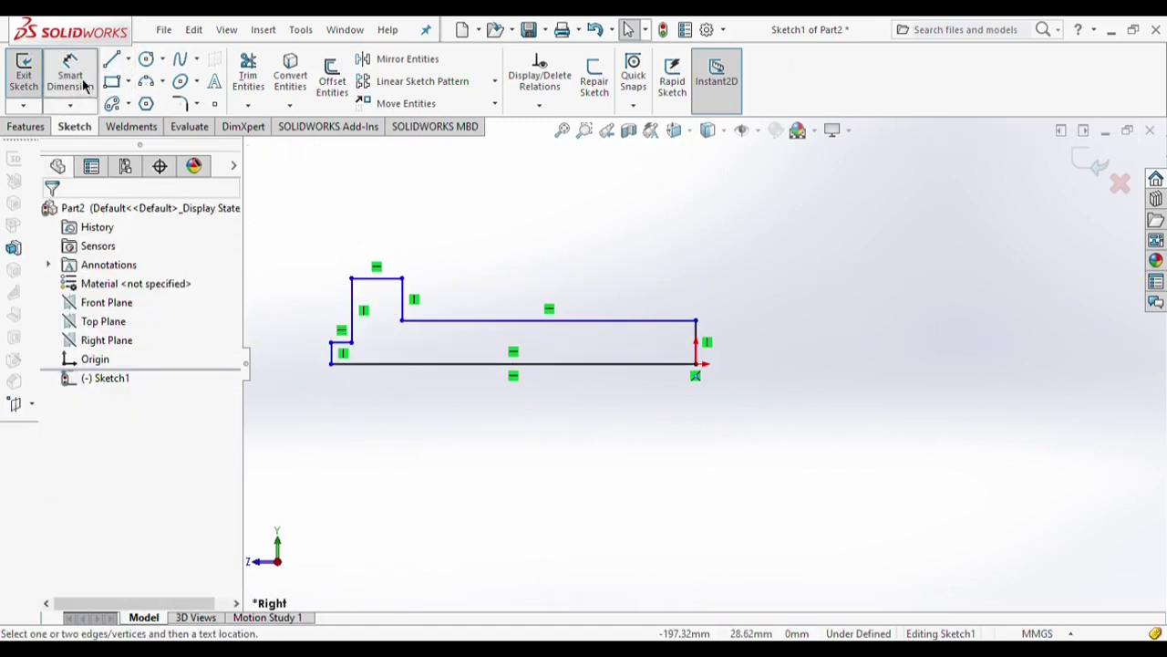
pyautogui.click(698, 339)
pyautogui.click(753, 334)
pyautogui.click(579, 321)
pyautogui.click(569, 255)
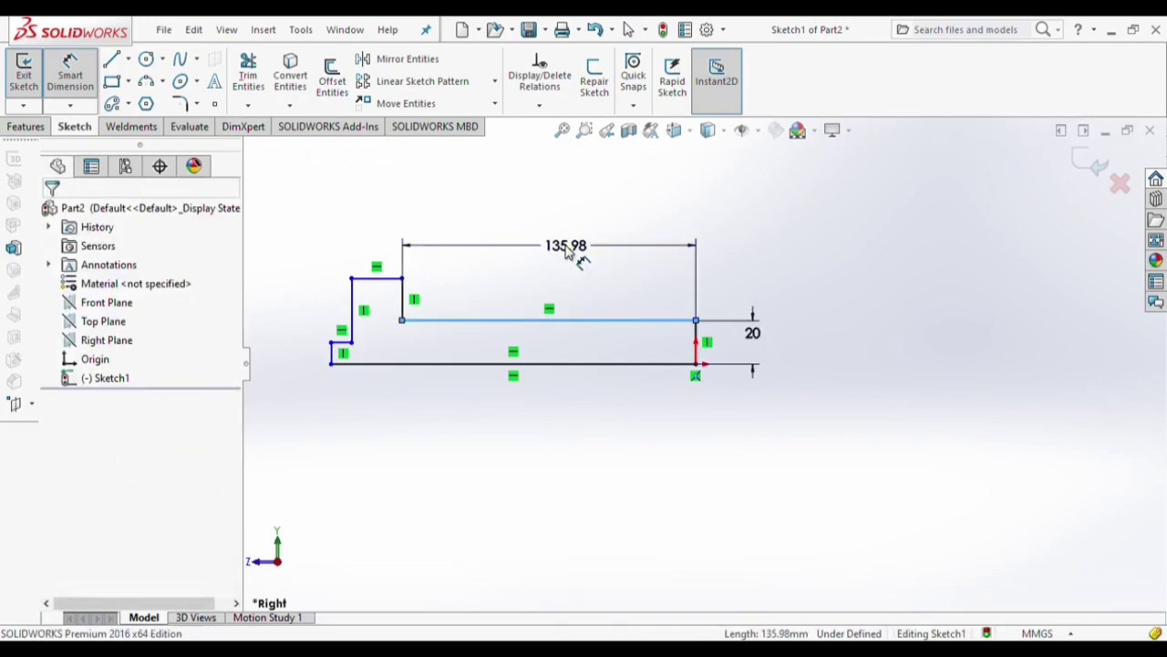
pyautogui.write('100')
pyautogui.press('Return')
# Dimension the flange's width as 15 mm and the end stub's length as 20 mm
pyautogui.click(464, 277)
pyautogui.click(449, 235)
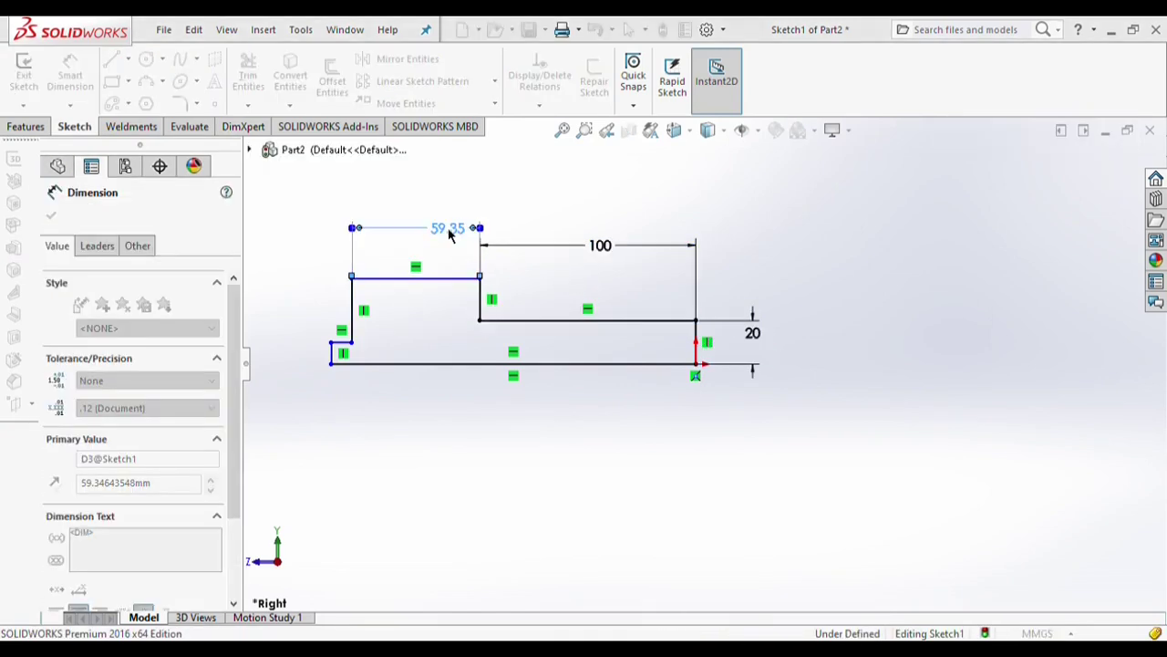
pyautogui.write('15')
pyautogui.press('Return')
pyautogui.click(429, 340)
pyautogui.click(434, 302)
pyautogui.write('20')
pyautogui.press('Return')
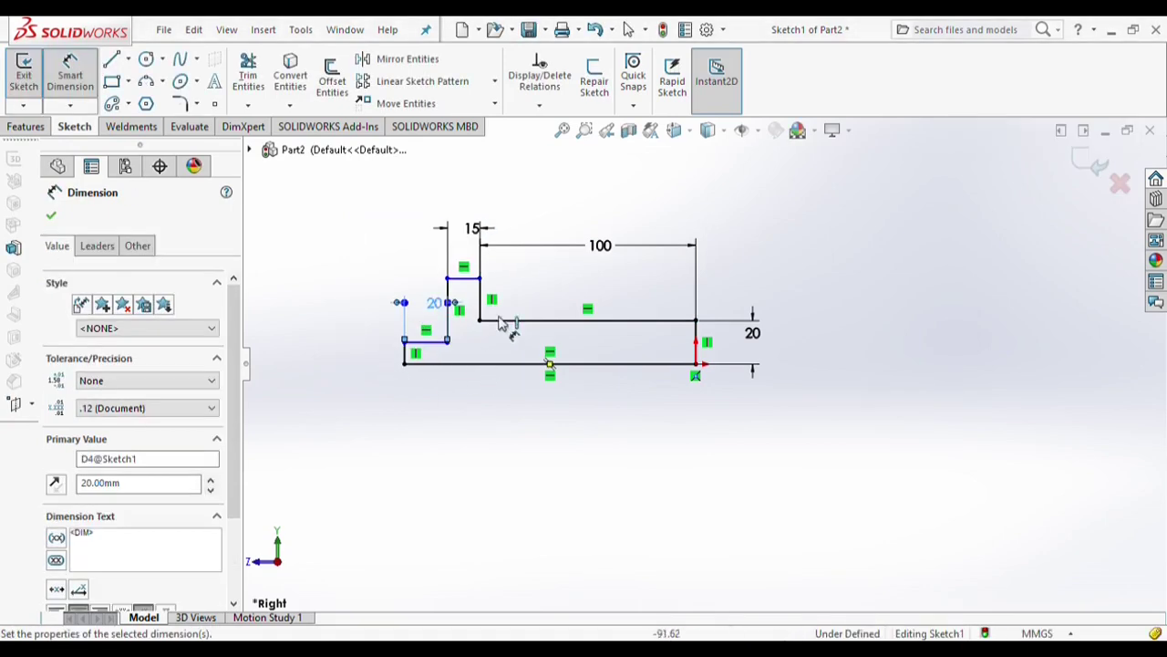
# Dimension the end stub's height as 16 mm and the flange's height above the centerline as 24 mm
pyautogui.click(404, 354)
pyautogui.click(374, 346)
pyautogui.write('16')
pyautogui.press('Return')
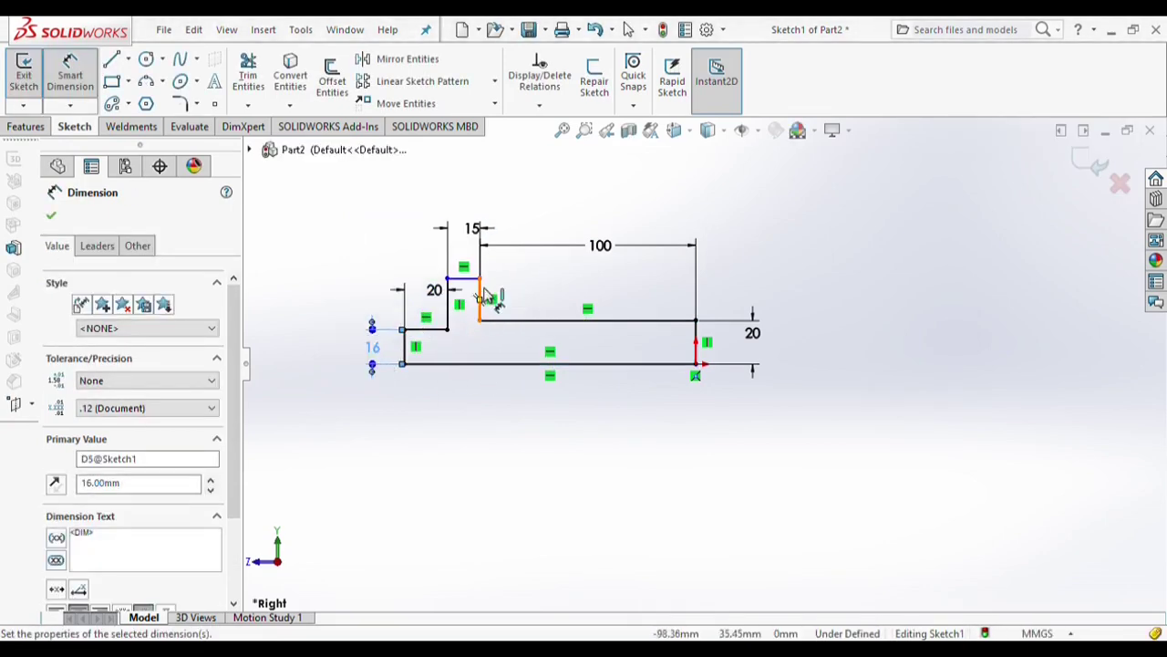
pyautogui.click(463, 277)
pyautogui.click(438, 364)
pyautogui.click(324, 332)
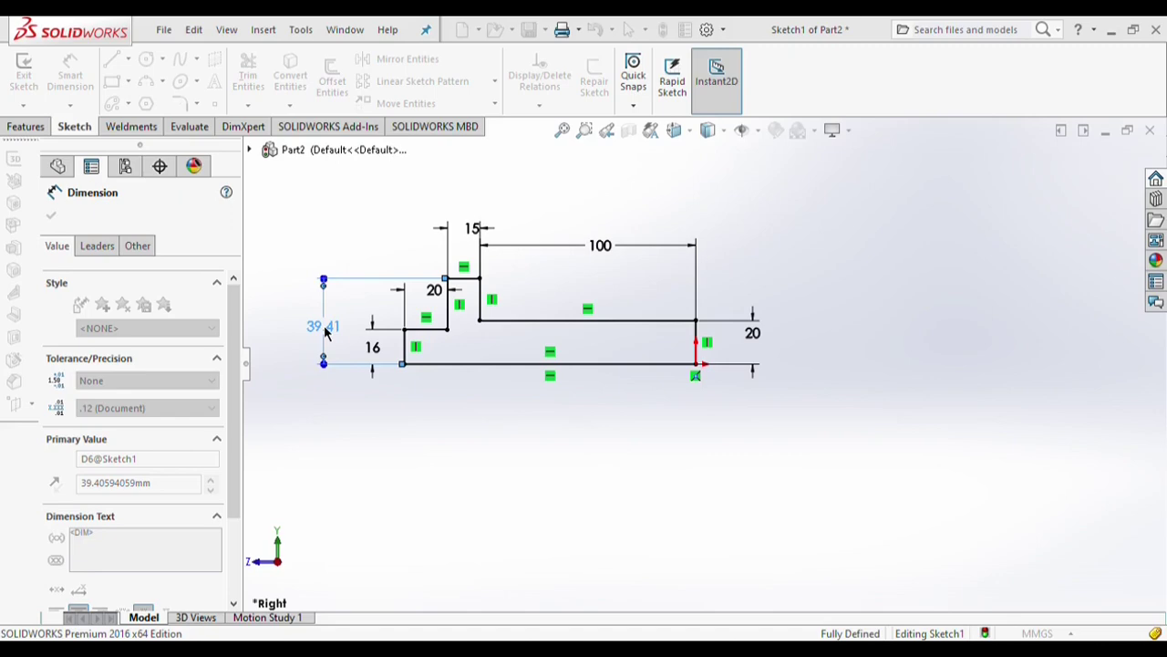
pyautogui.write('24')
pyautogui.press('Return')
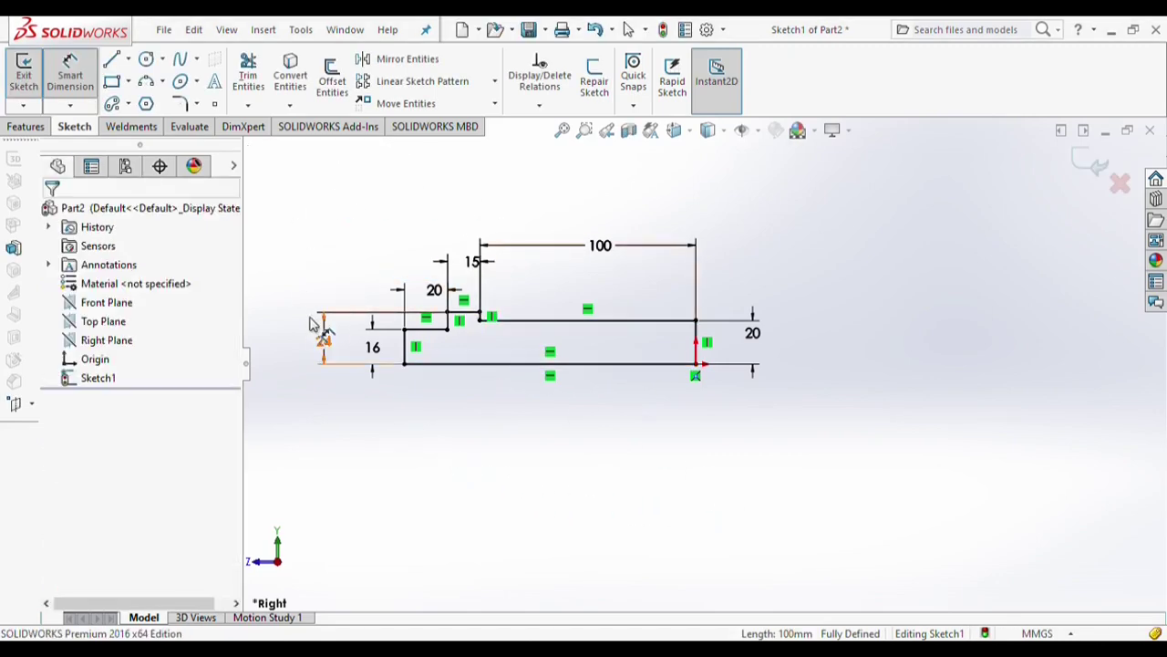
# Revolve the stepped profile 360 degrees about the centerline
pyautogui.click(23, 128)
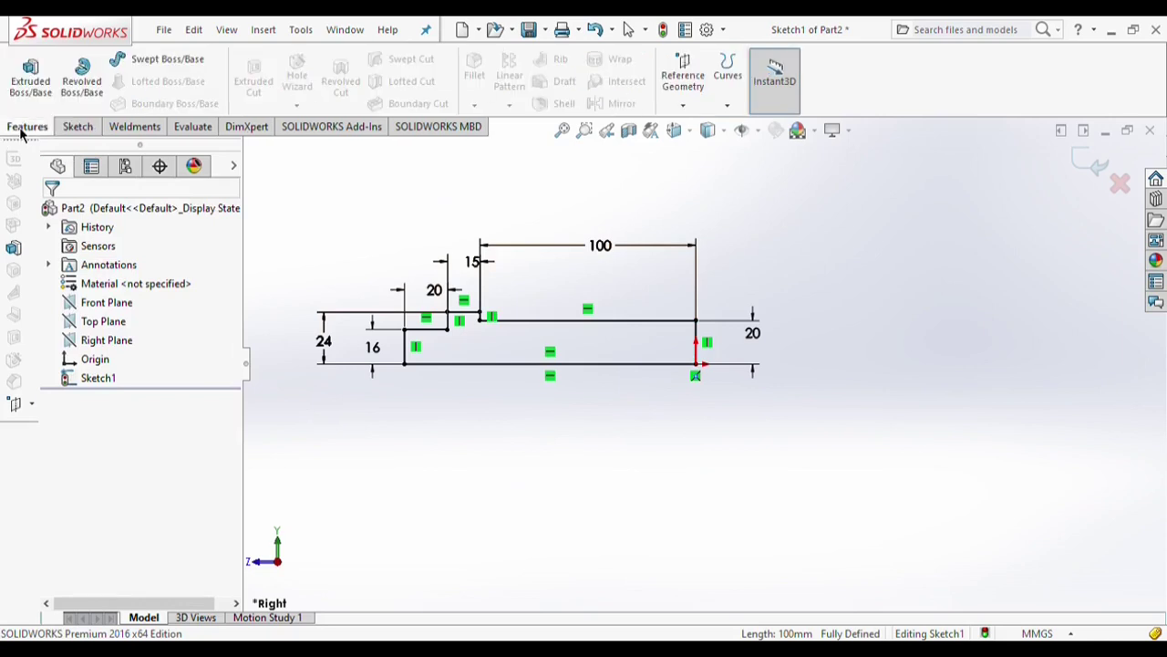
pyautogui.click(78, 91)
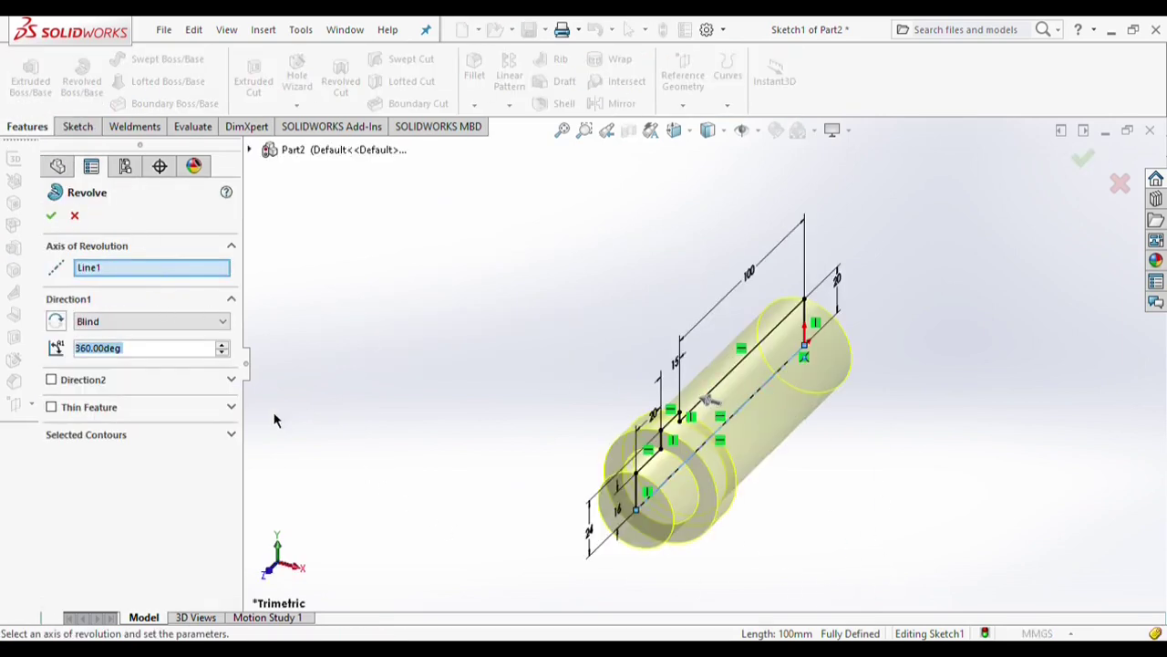
pyautogui.click(50, 219)
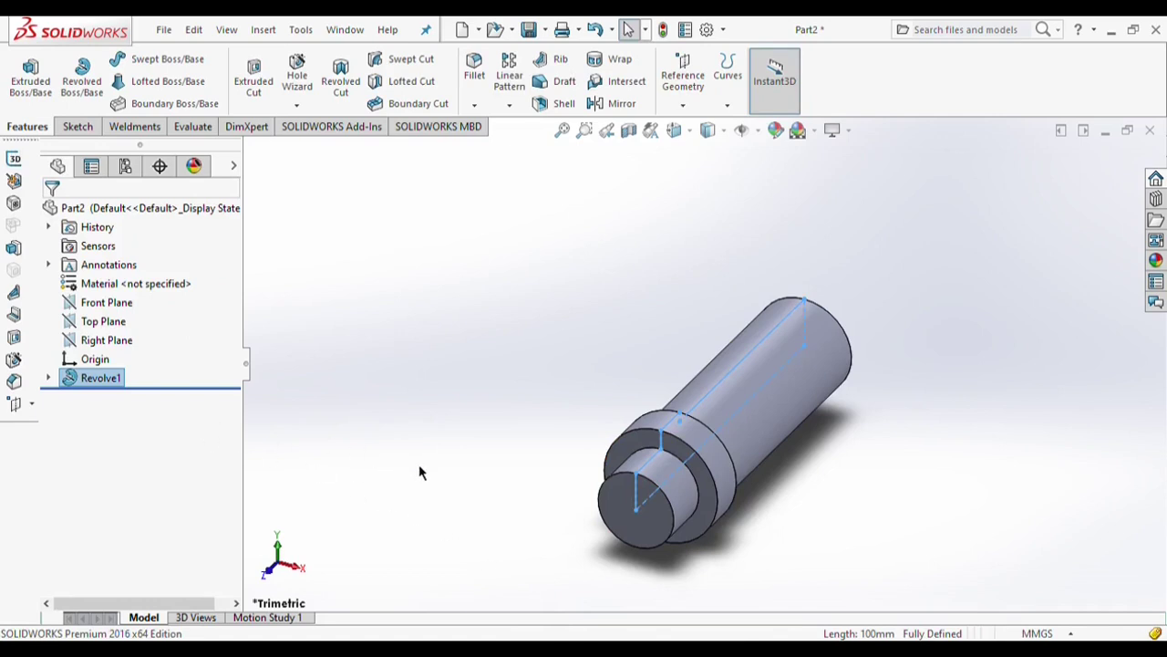
# Sketch a horizontal line about 33 mm long on the Right Plane along the shaft axis, just beyond the flange shoulder
pyautogui.click(117, 340)
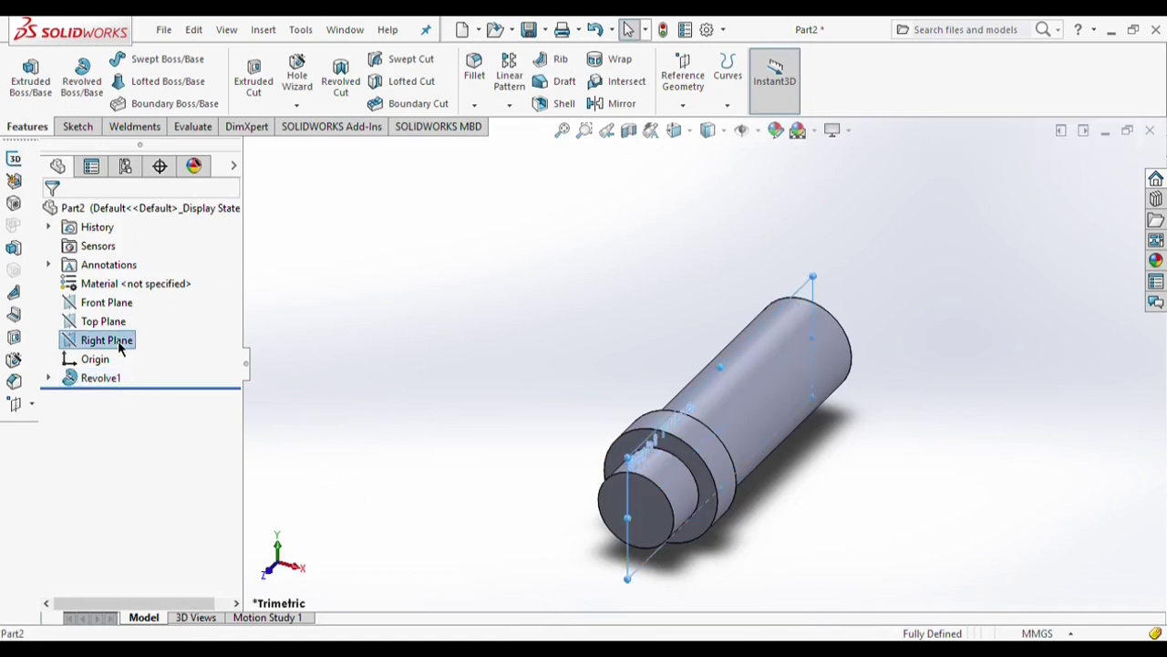
pyautogui.click(190, 328)
pyautogui.press('l')
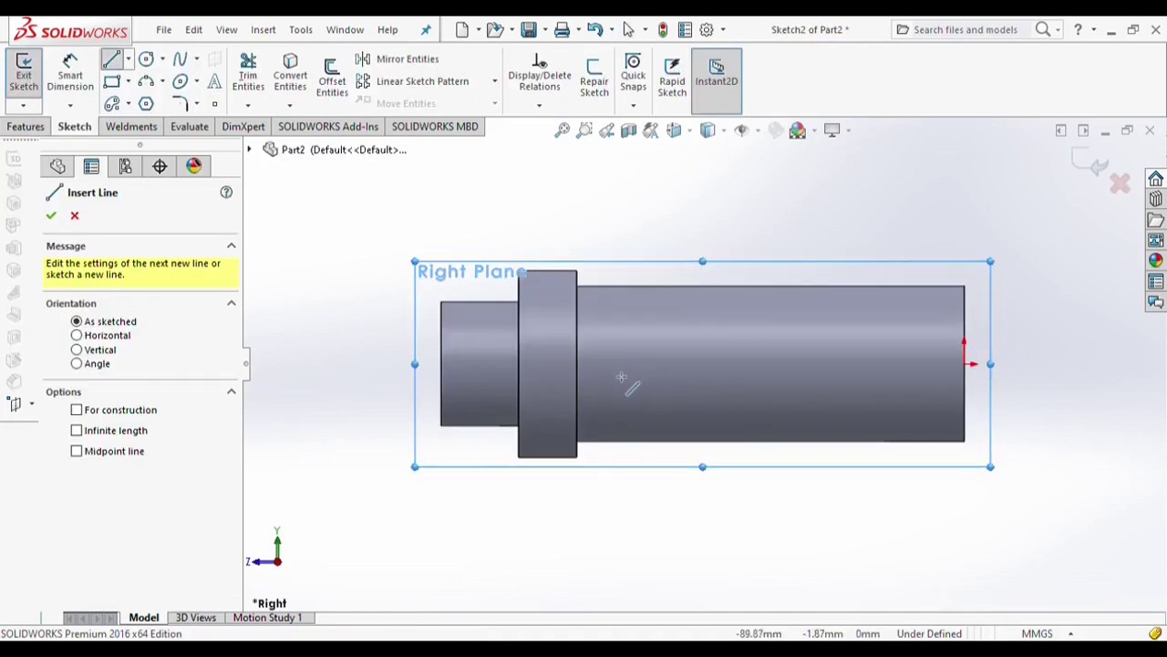
pyautogui.click(721, 365)
pyautogui.click(594, 366)
pyautogui.press('Escape')
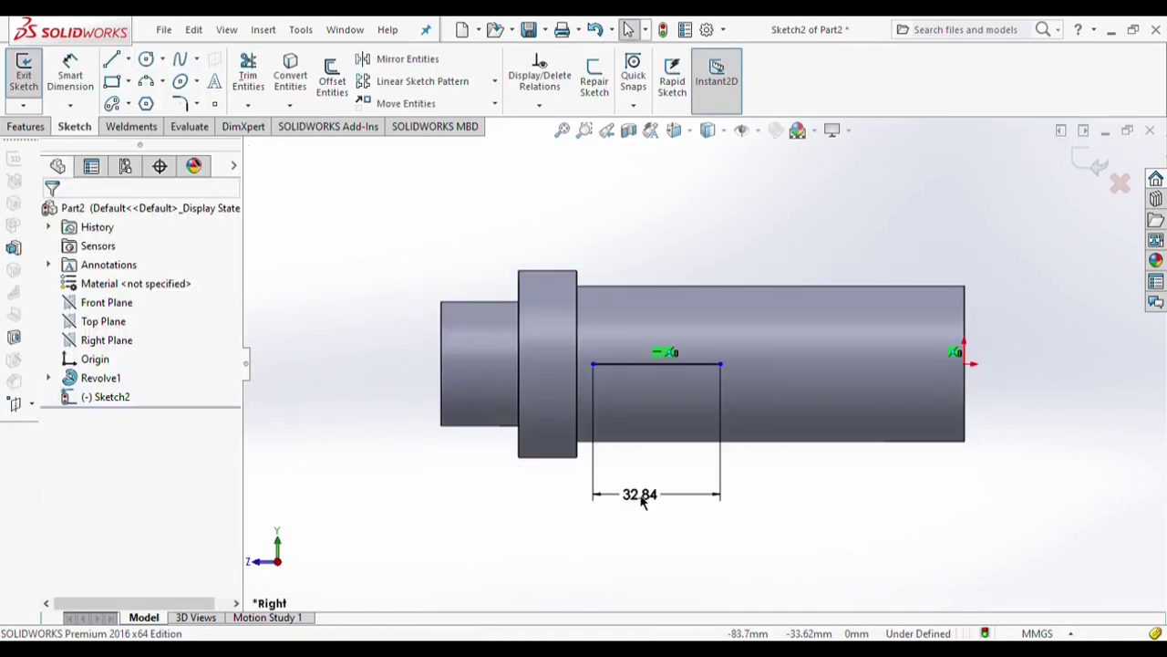
# Set the axis line's length to 50 mm
pyautogui.doubleClick(639, 495)
pyautogui.write('5')
pyautogui.write('0')
pyautogui.press('Return')
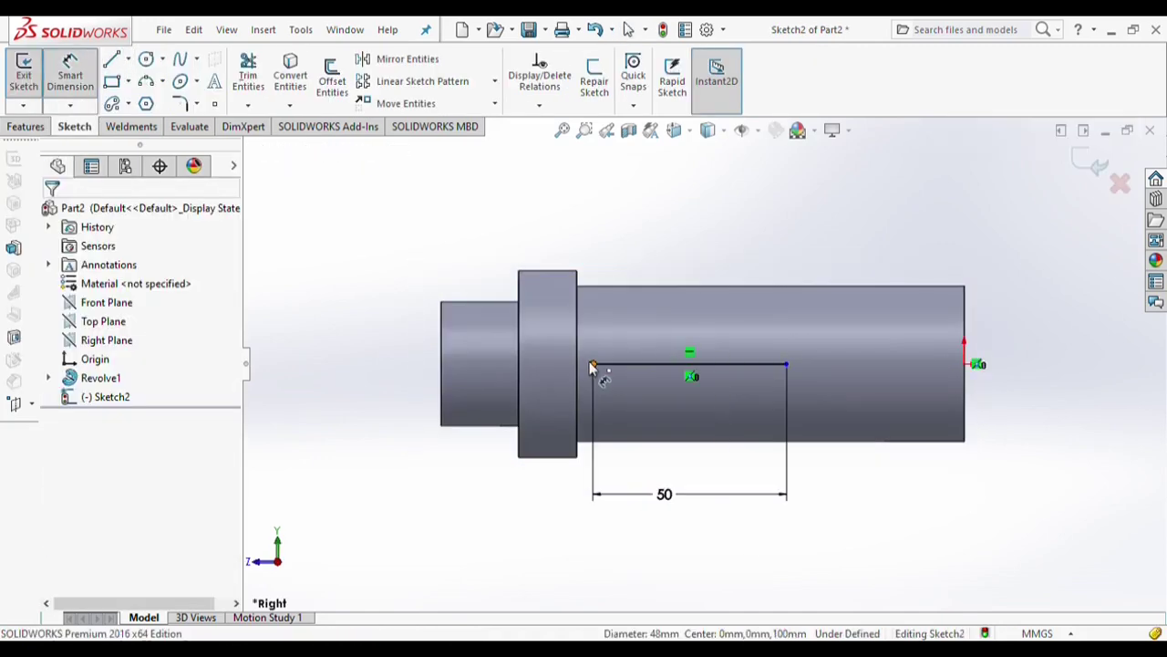
# Dimension the axis line's near endpoint 24 mm from the flange shoulder
pyautogui.click(594, 366)
pyautogui.click(576, 374)
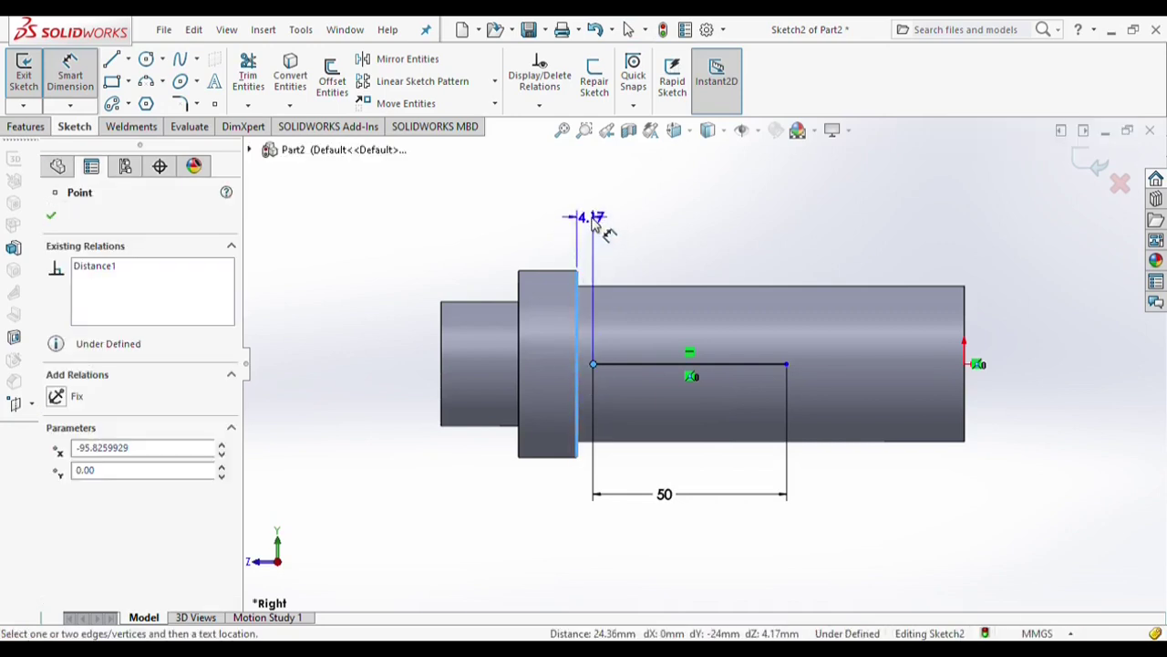
pyautogui.click(594, 219)
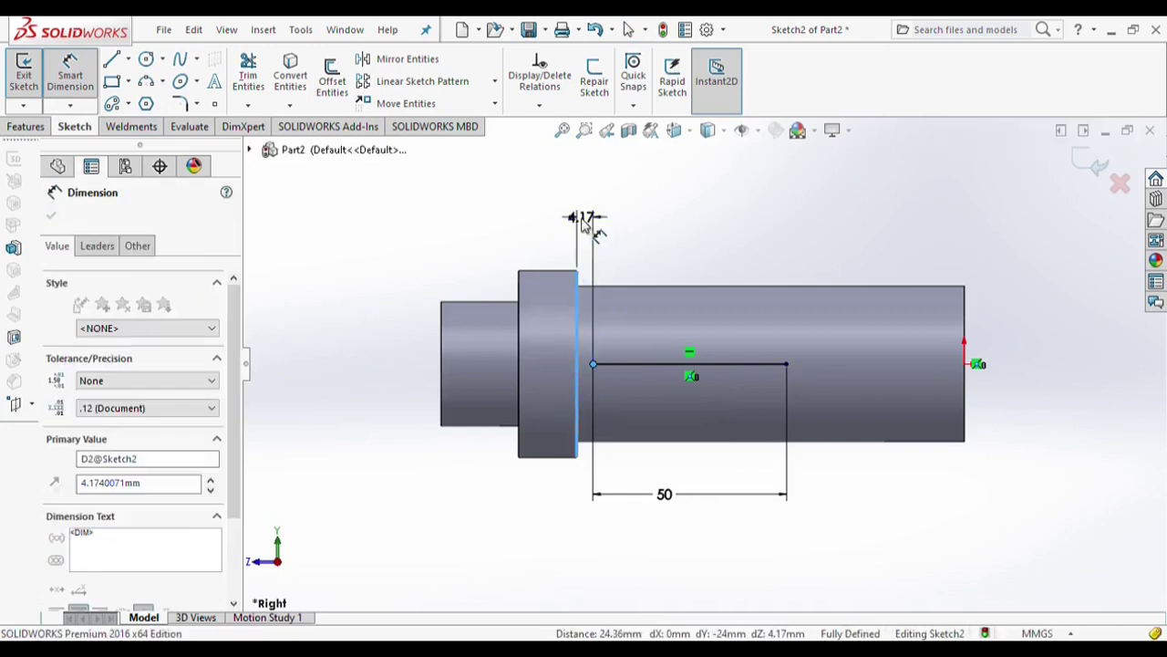
pyautogui.write('24')
pyautogui.press('Return')
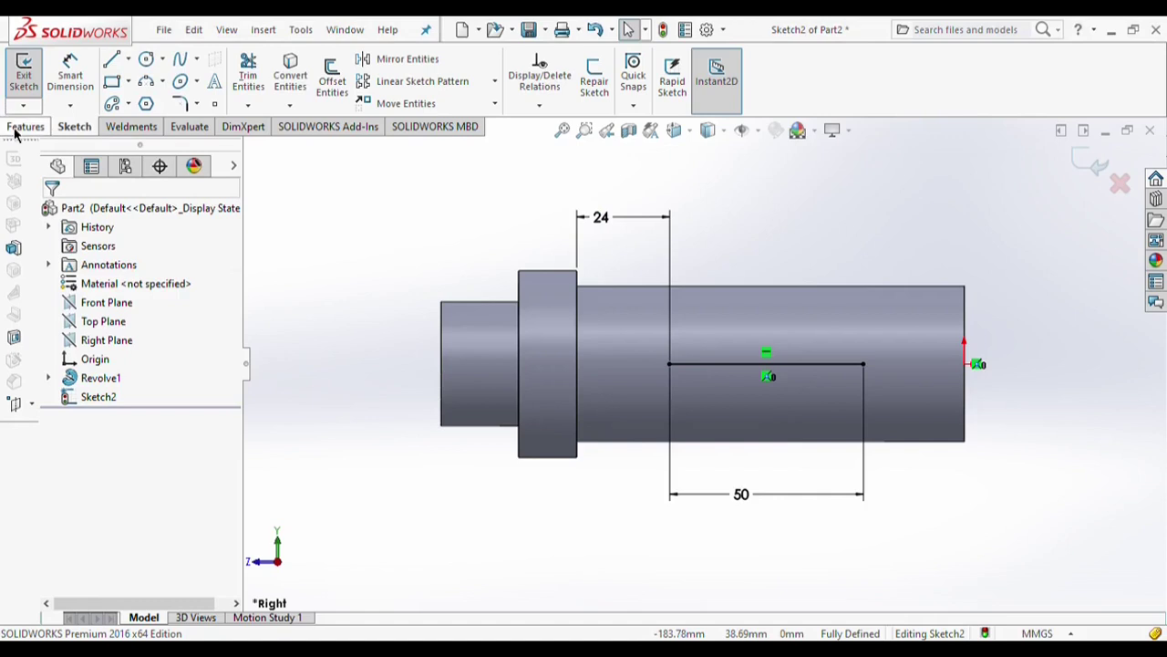
# Sketch a closed four-sided profile around the axis line, vertical through its flange-side end, with a slanted far side about 115 mm long
pyautogui.click(113, 61)
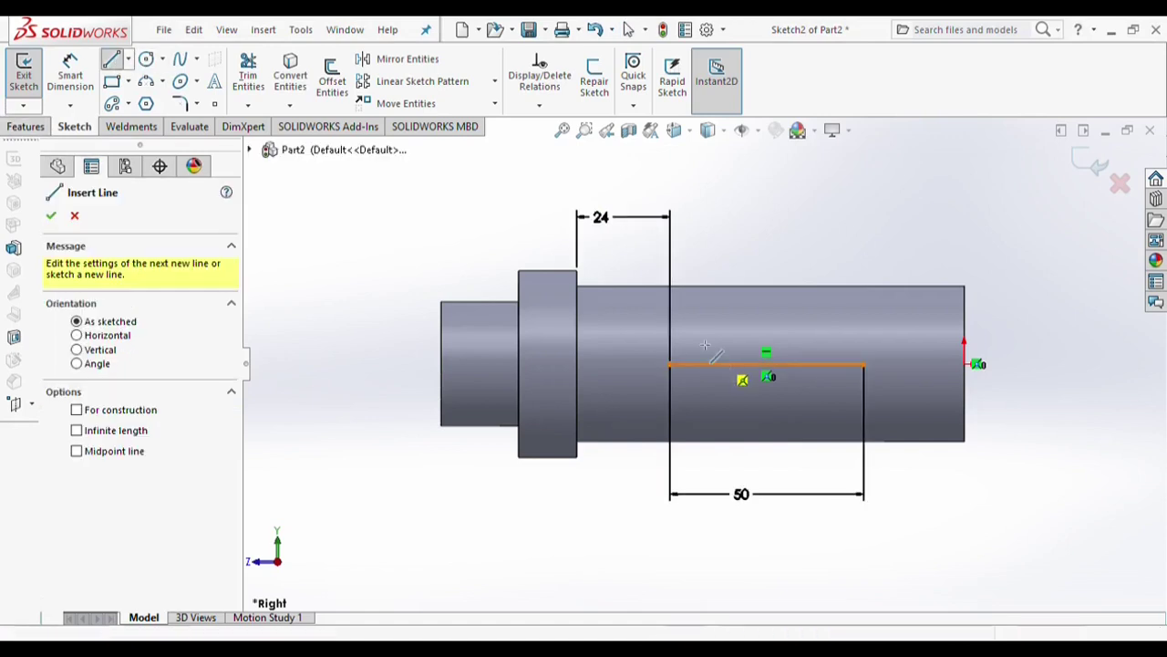
pyautogui.click(670, 172)
pyautogui.click(669, 575)
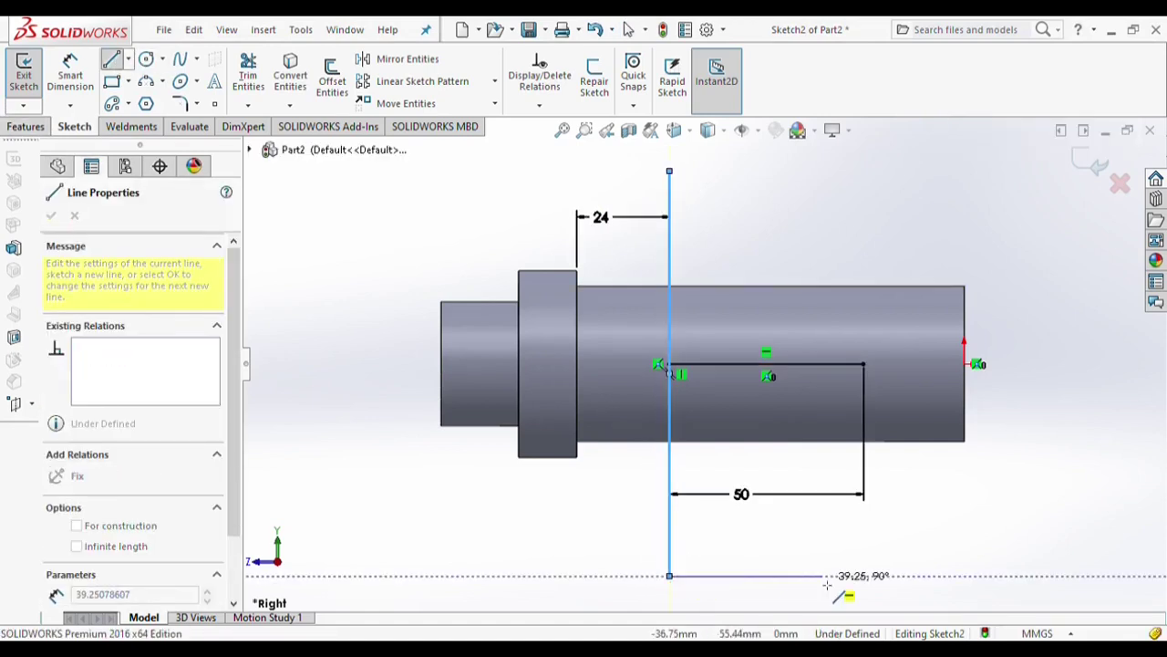
pyautogui.click(822, 575)
pyautogui.click(915, 137)
pyautogui.click(670, 170)
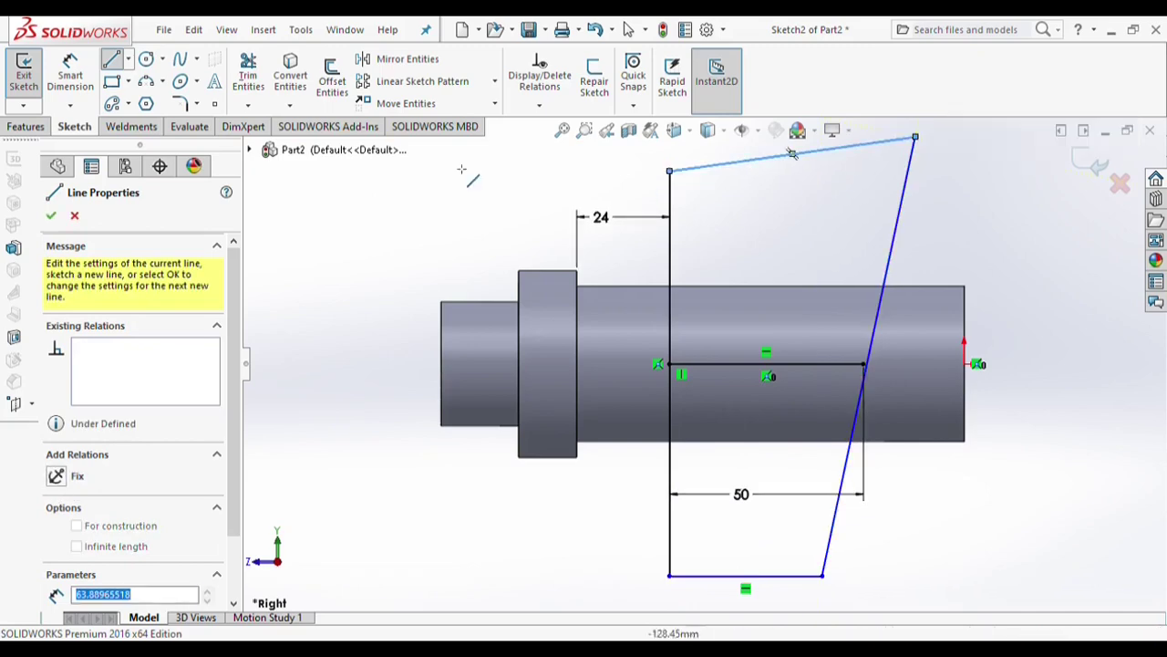
# Sketch a vertical reference line about 104 mm long and make it coincident with the axis line's far endpoint
pyautogui.click(852, 171)
pyautogui.doubleClick(852, 575)
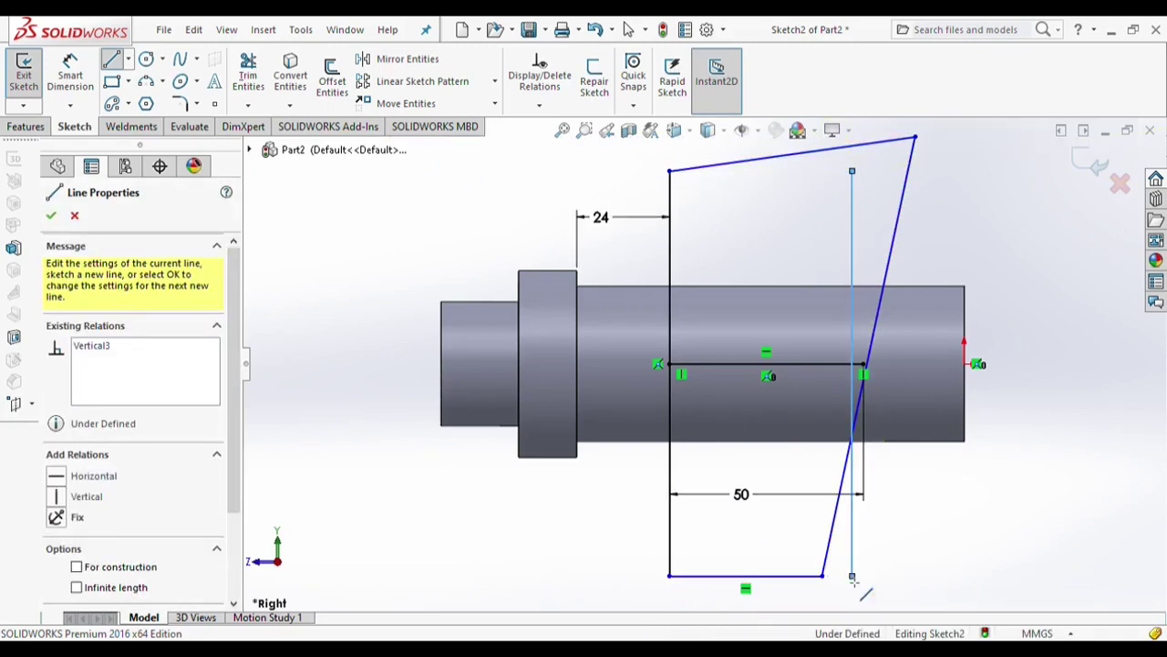
pyautogui.press('Escape')
pyautogui.click(853, 364)
pyautogui.keyDown('ctrl'); pyautogui.click(863, 364); pyautogui.keyUp('ctrl')
pyautogui.click(107, 512)
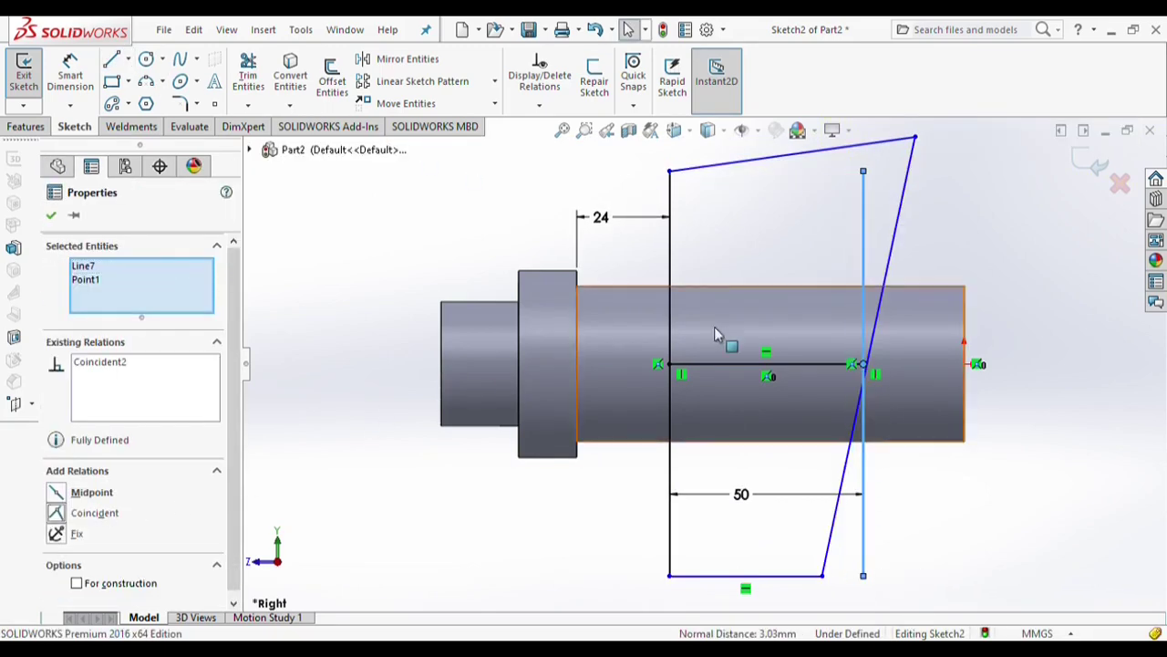
# Make the profile's slanted side coincident with the axis line's far endpoint and dimension its angle to the vertical reference line as 3.80°
pyautogui.click(864, 374)
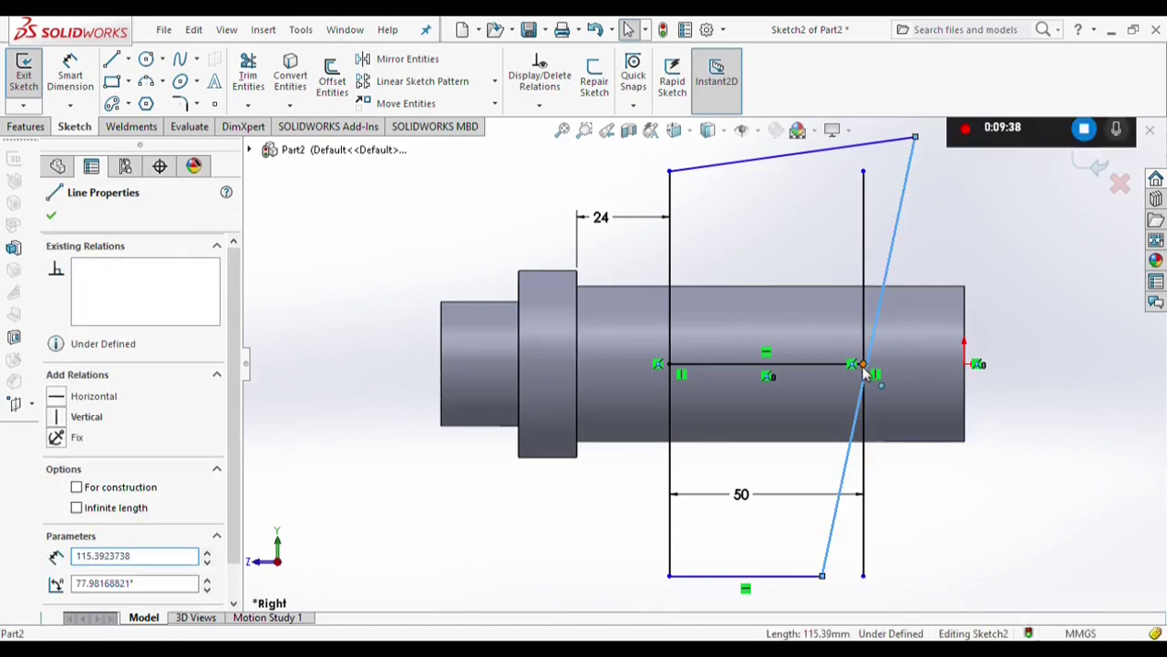
pyautogui.press('Escape')
pyautogui.click(70, 78)
pyautogui.click(865, 248)
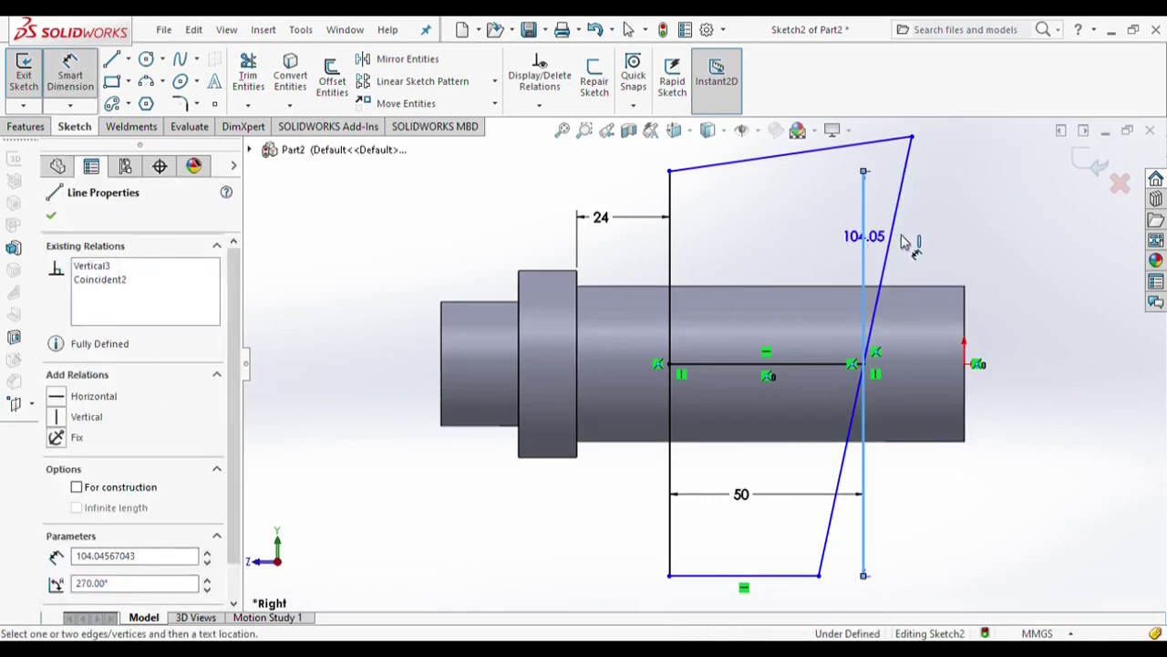
pyautogui.click(892, 233)
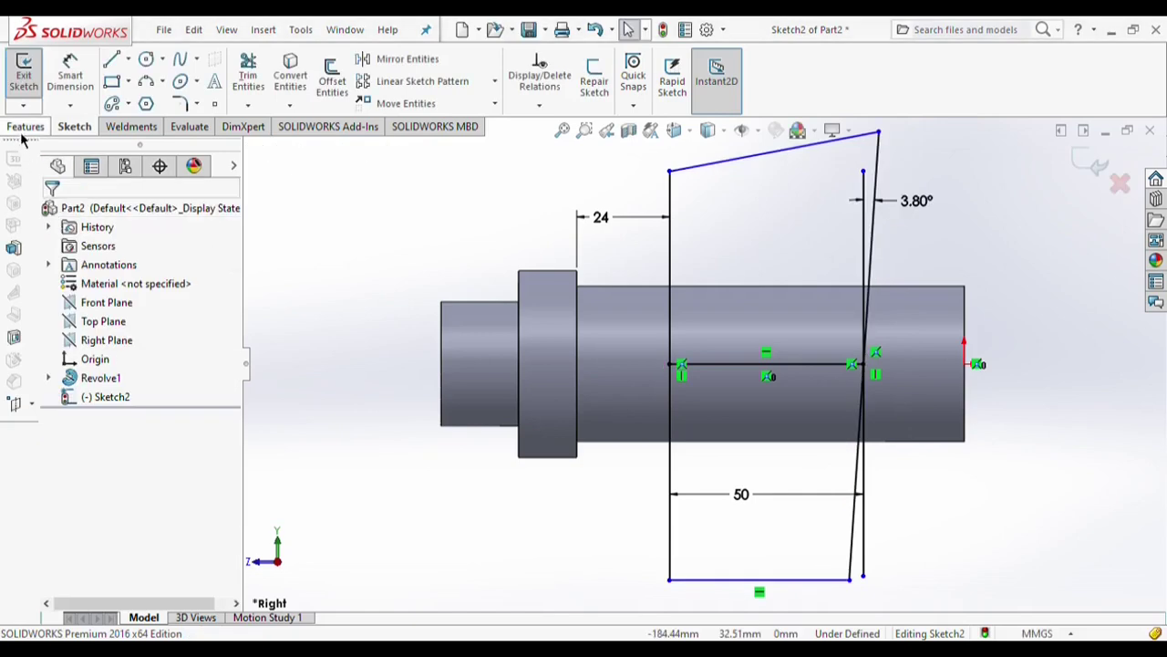
# Cut-extrude the two profile regions above and below the axis line to form the tapered slot in the shaft
pyautogui.click(27, 130)
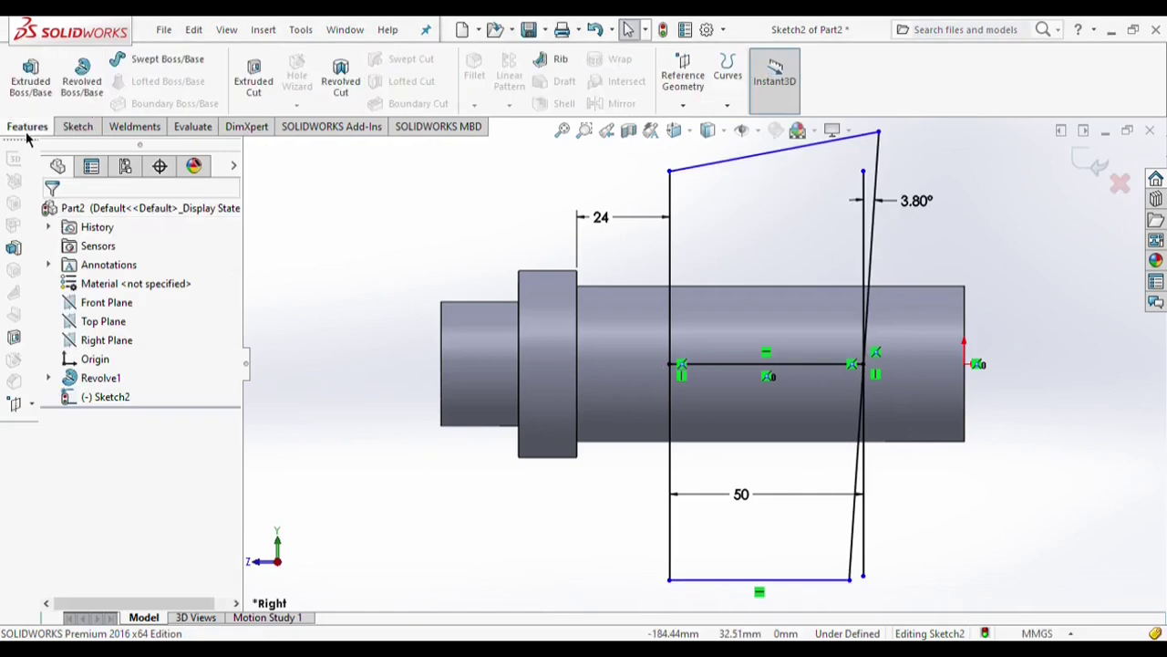
pyautogui.click(254, 78)
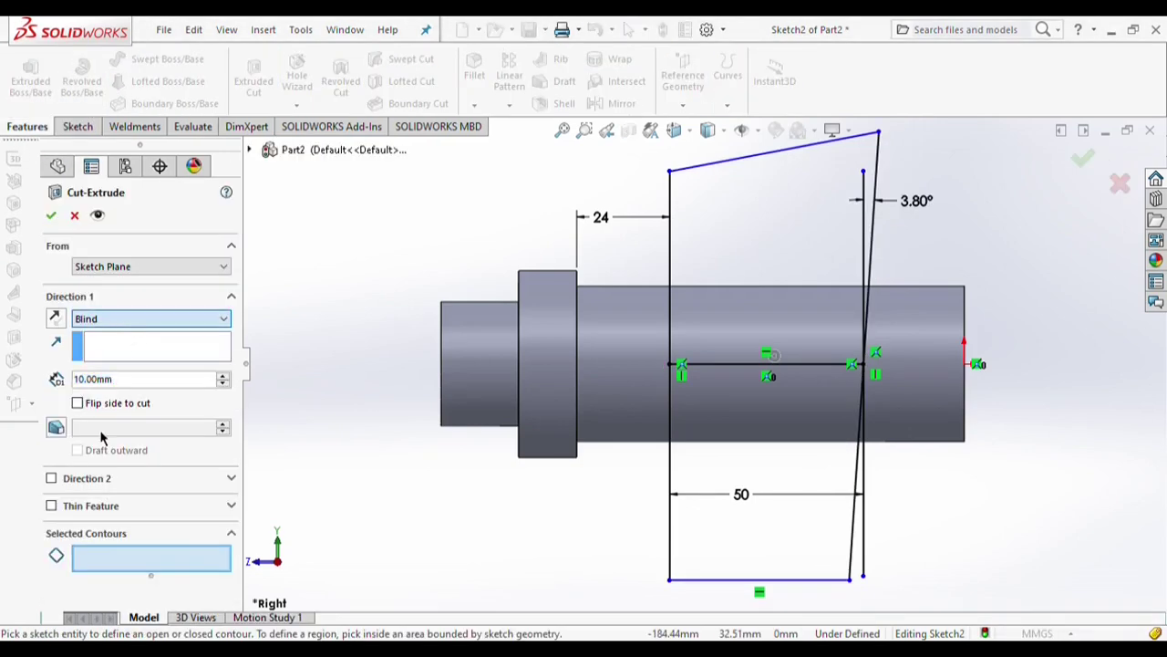
pyautogui.click(745, 237)
pyautogui.click(714, 519)
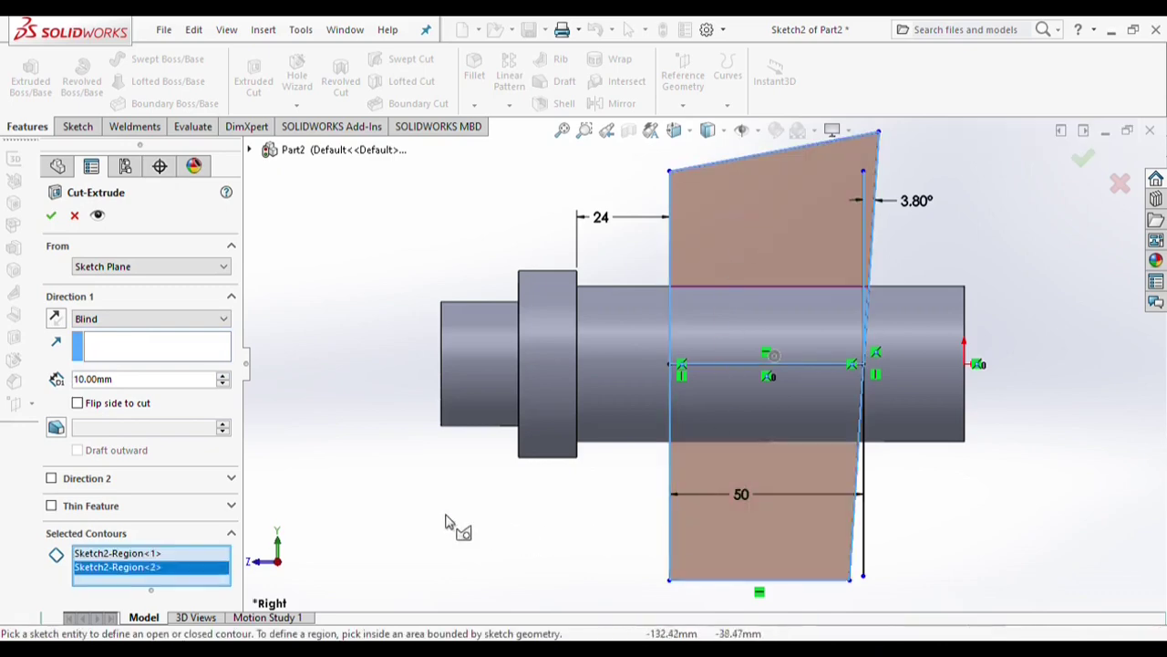
pyautogui.press('Return')
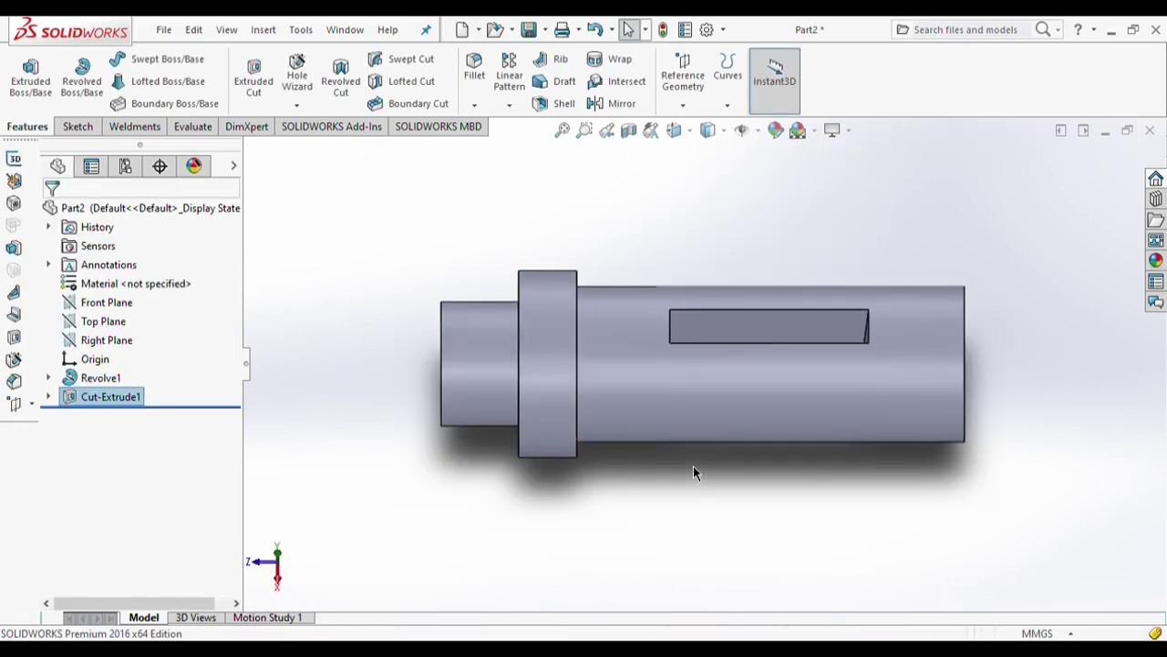
pyautogui.hotkey('ctrl', '4')
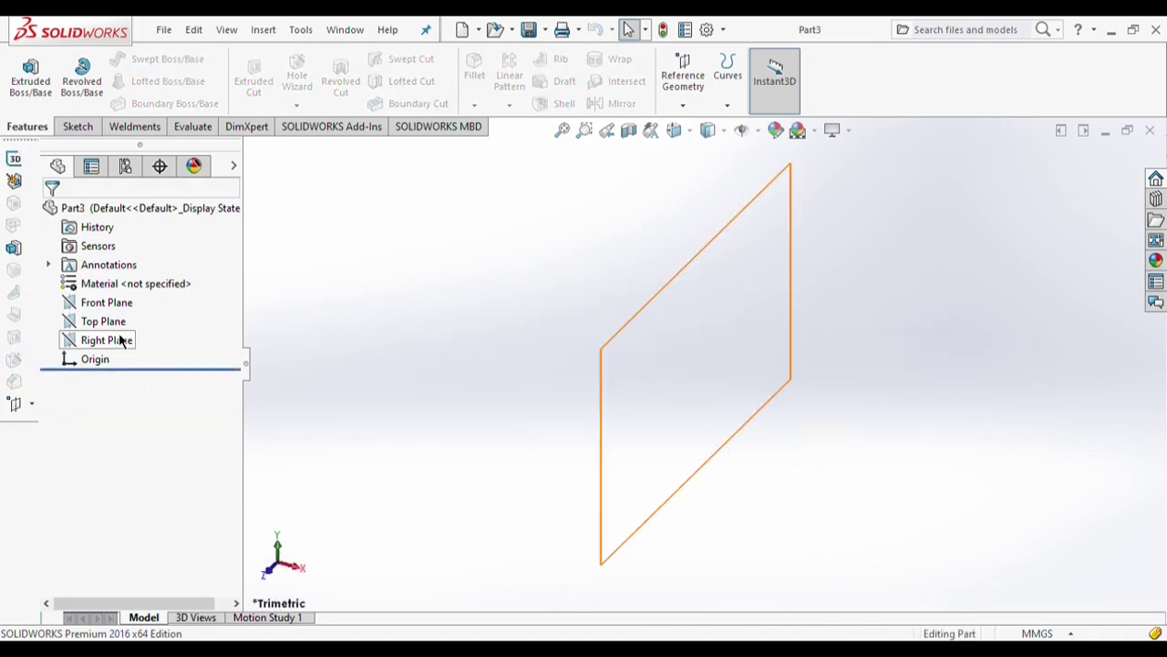
# In the new part, sketch a horizontal centerline about 94 mm long through the origin on the Right Plane
pyautogui.click(121, 341)
pyautogui.click(130, 317)
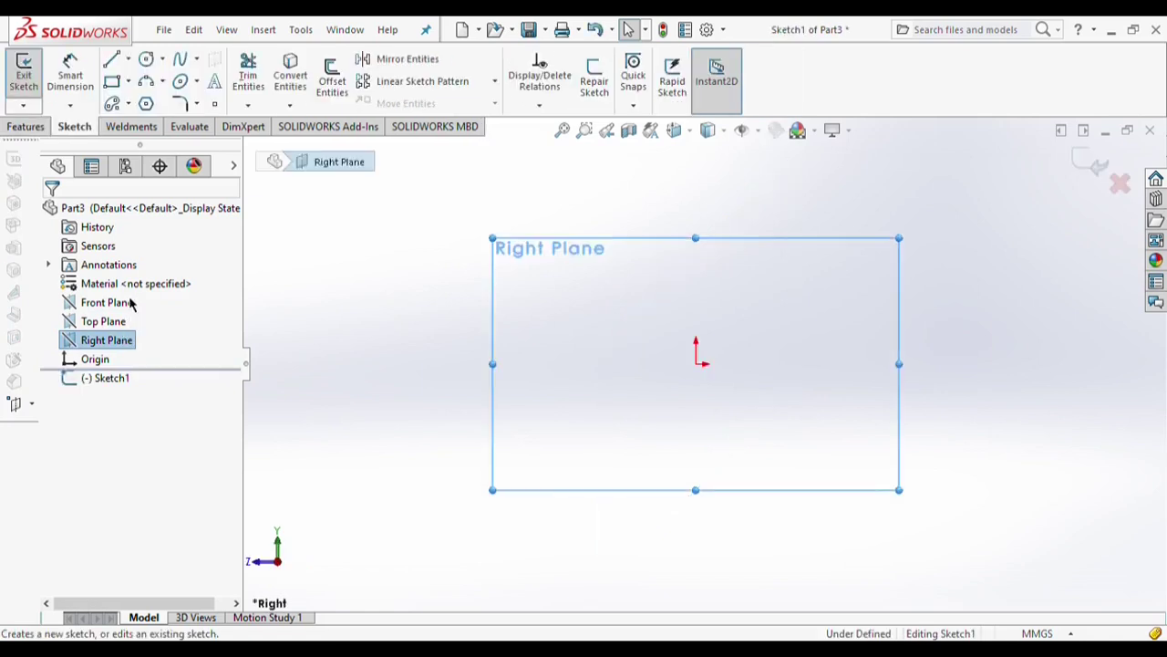
pyautogui.click(112, 59)
pyautogui.click(604, 363)
pyautogui.click(823, 364)
pyautogui.press('Escape')
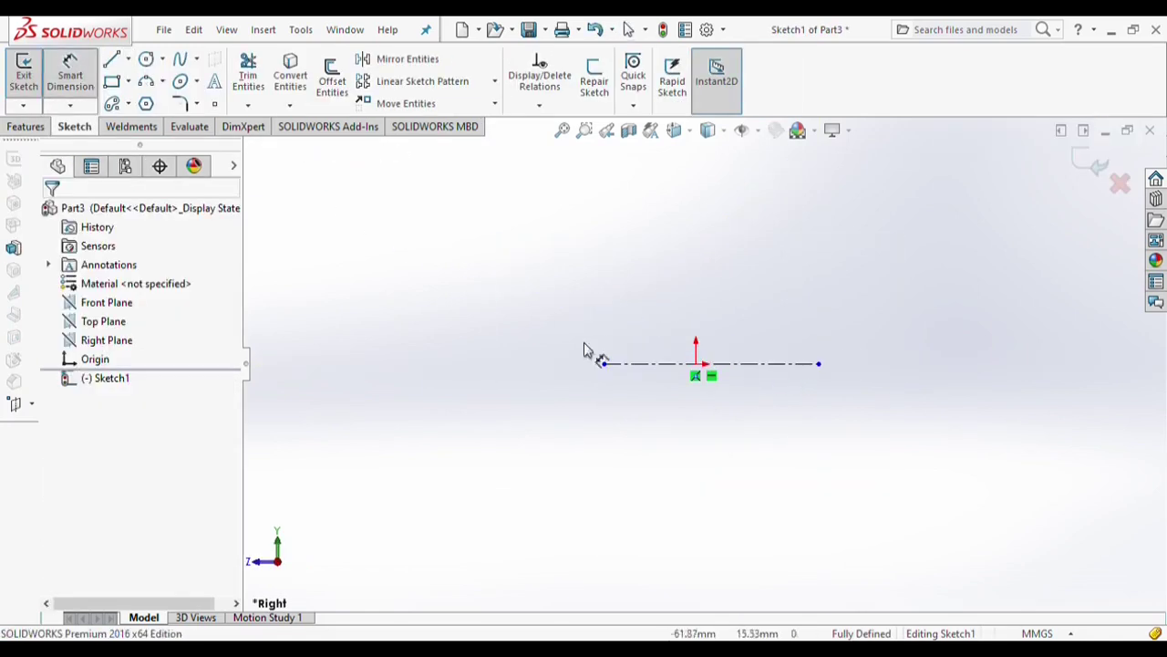
# Set the centerline's length to 50 mm
pyautogui.click(671, 365)
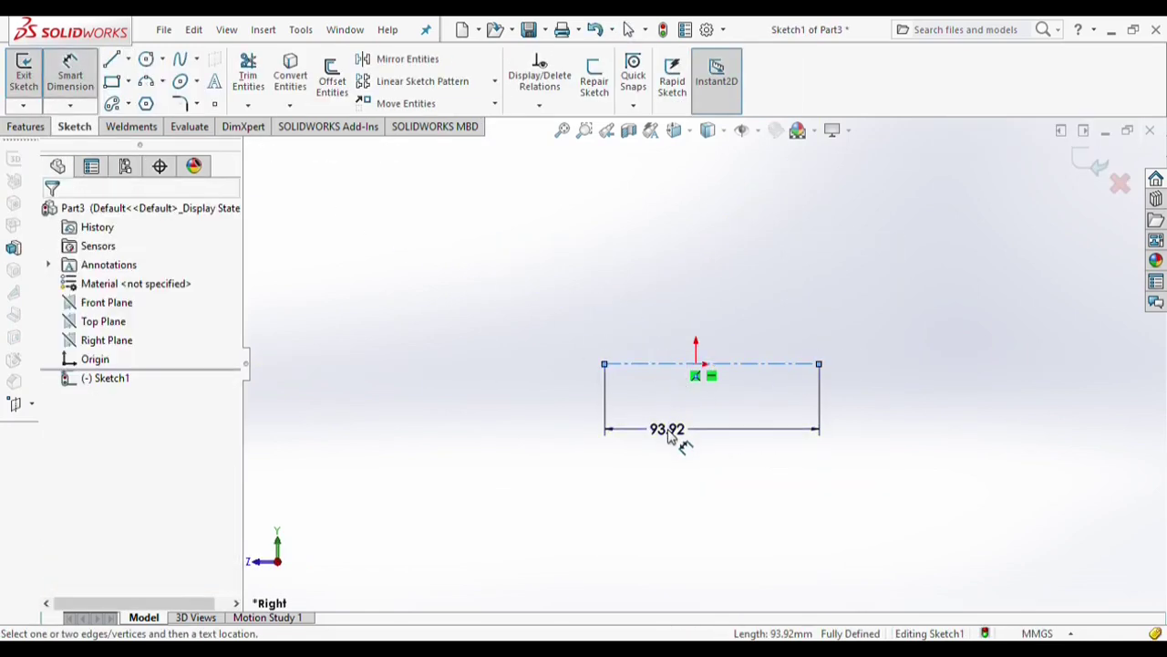
pyautogui.click(670, 429)
pyautogui.write('50')
pyautogui.press('Return')
# Sketch a vertical line about 97 mm long and make it coincident with the centerline's end on the +Z side
pyautogui.click(114, 59)
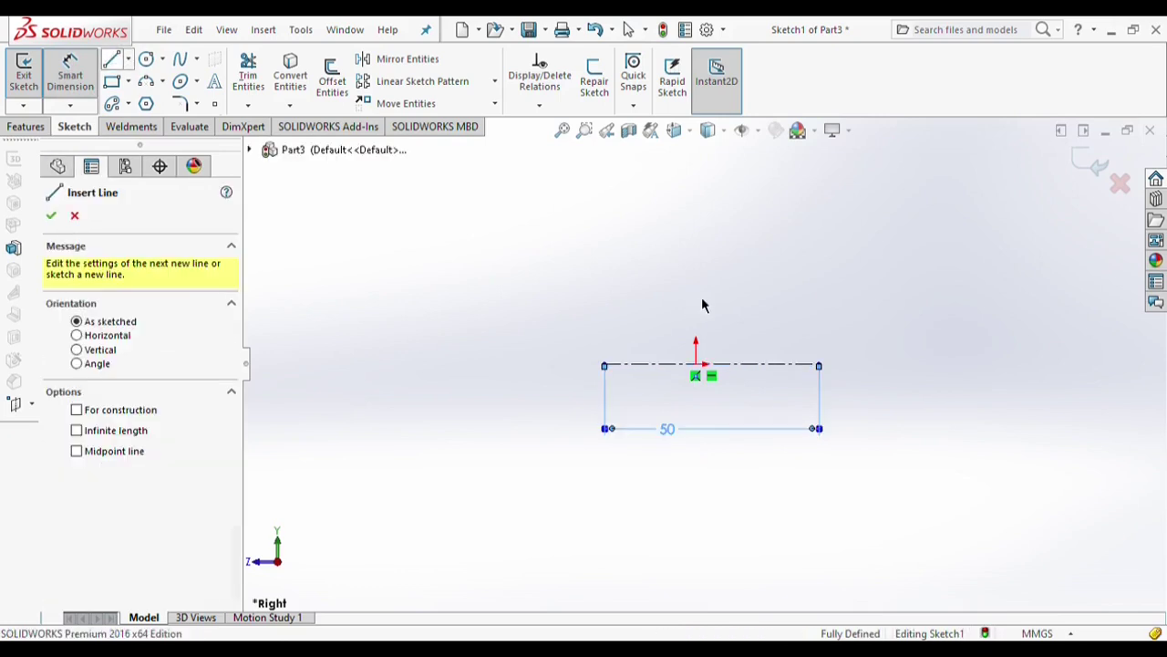
pyautogui.click(611, 172)
pyautogui.click(611, 588)
pyautogui.press('Escape')
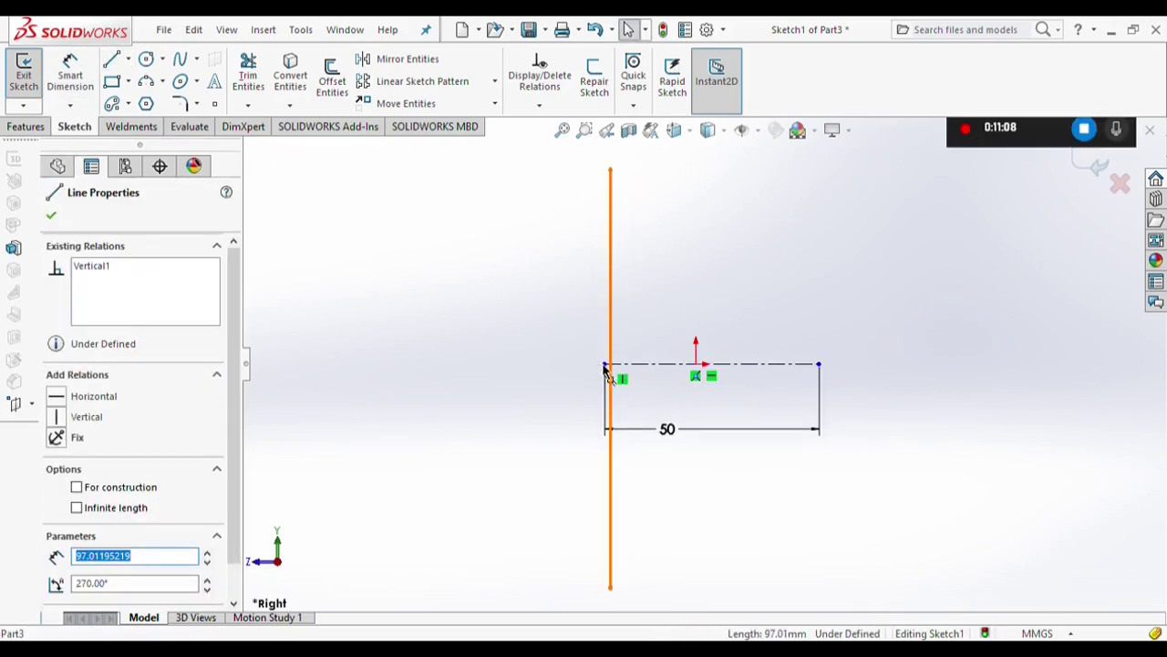
pyautogui.keyDown('ctrl'); pyautogui.click(604, 365); pyautogui.keyUp('ctrl')
pyautogui.click(95, 513)
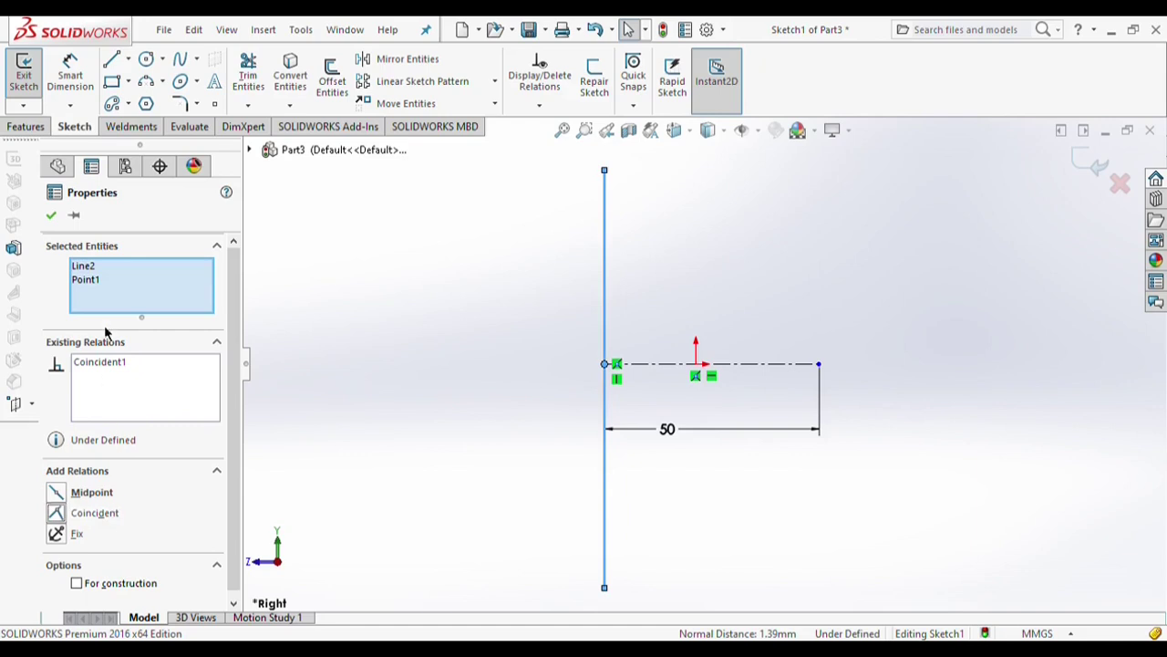
pyautogui.click(51, 214)
# Set the vertical line's length to 100 mm and place its midpoint on the centerline's endpoint
pyautogui.click(70, 71)
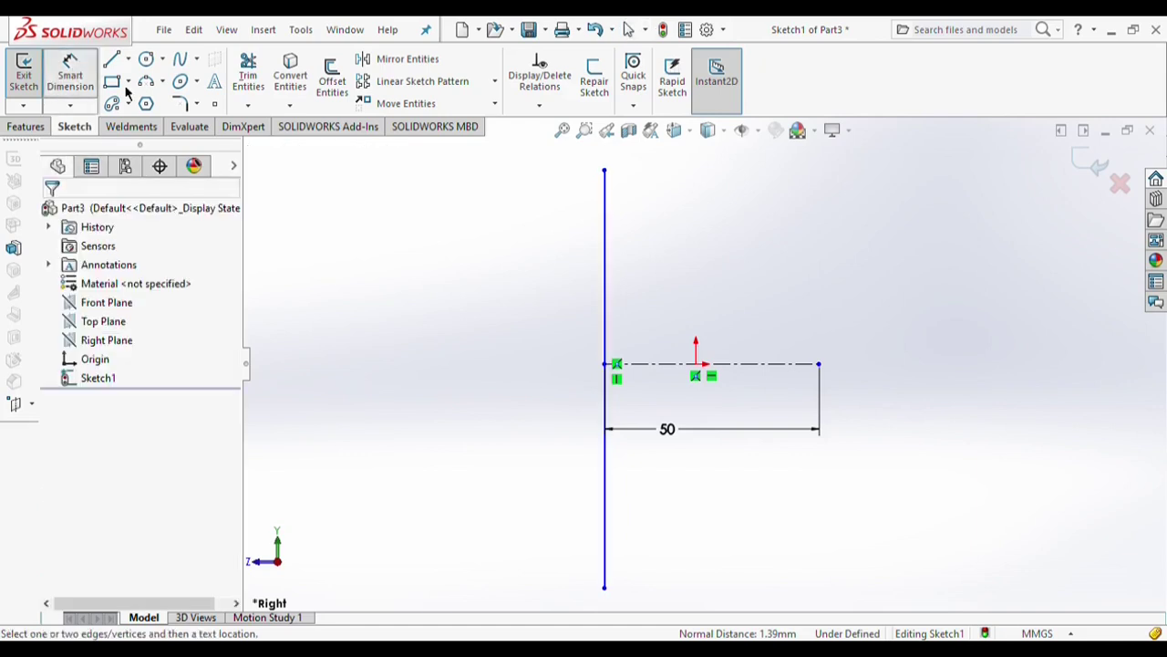
pyautogui.click(607, 253)
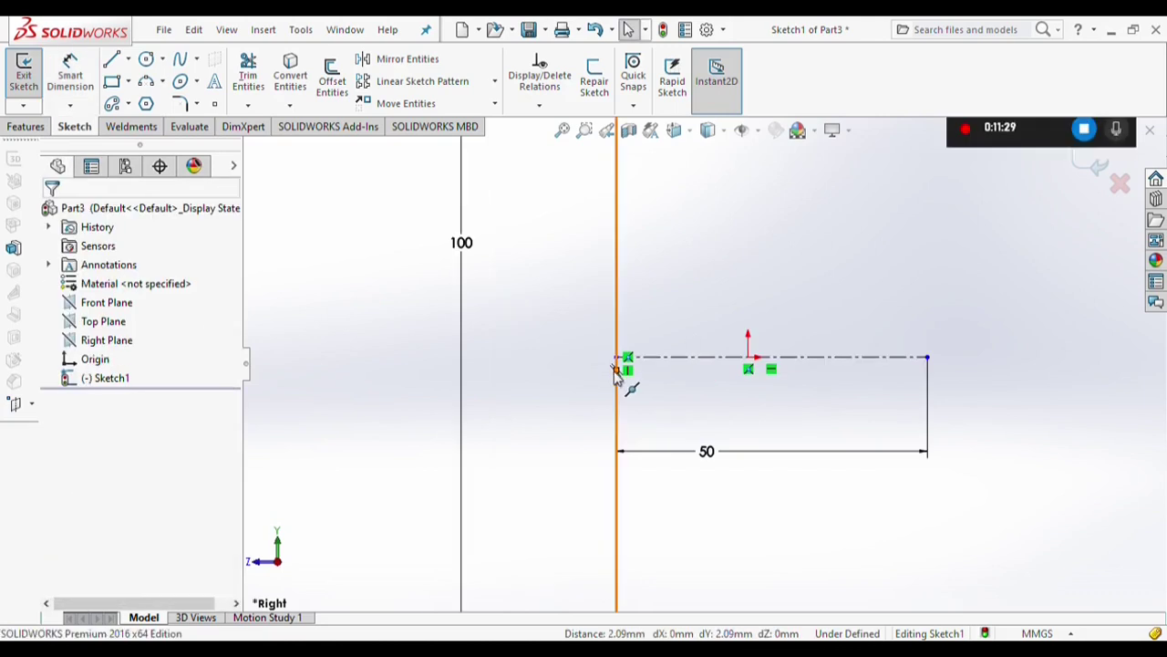
pyautogui.click(618, 368)
pyautogui.click(617, 356)
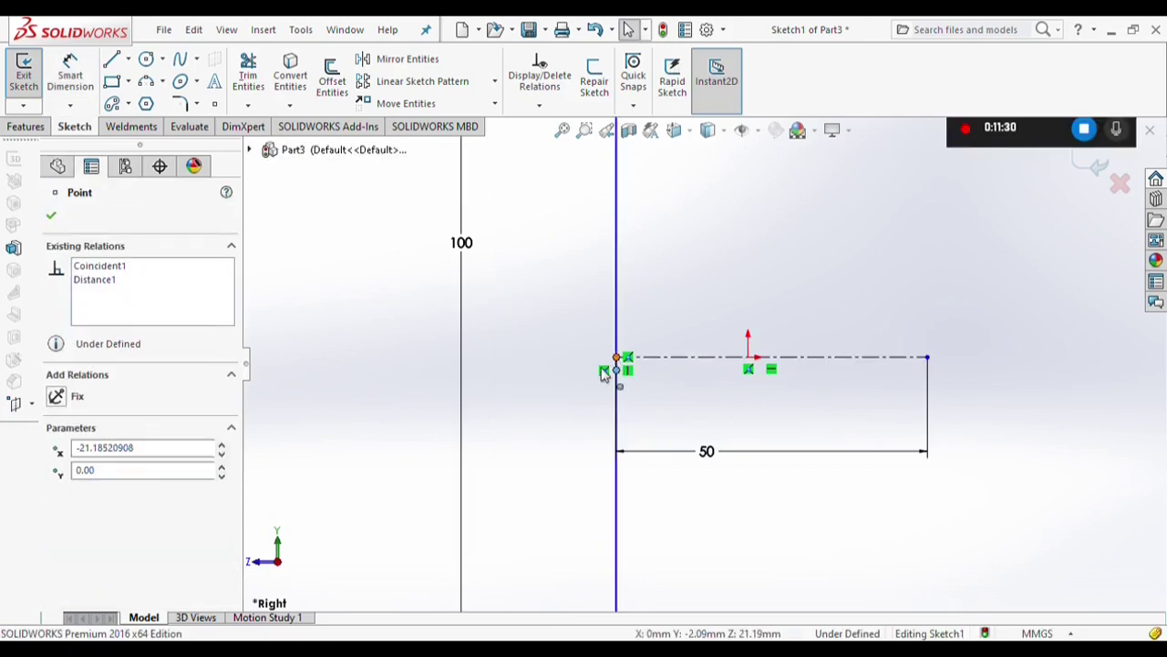
pyautogui.keyDown('ctrl'); pyautogui.click(617, 369); pyautogui.keyUp('ctrl')
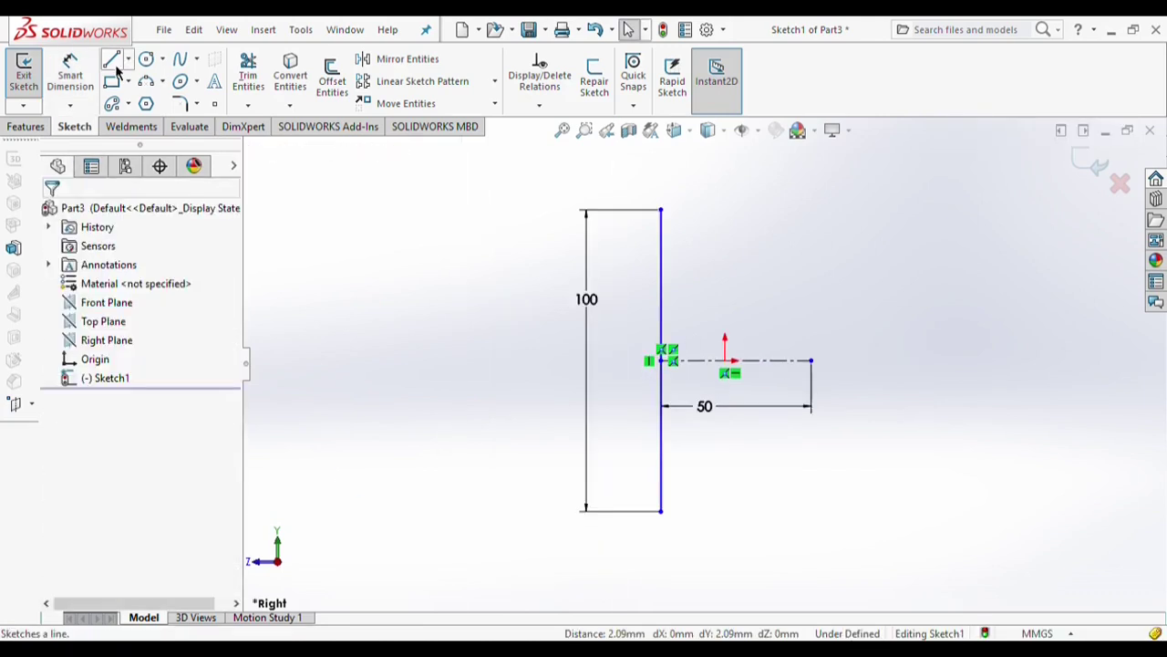
# Close the profile with horizontal lower and upper edges, the upper about 60 mm long, and a slanted far side about 101 mm long
pyautogui.click(111, 58)
pyautogui.click(661, 510)
pyautogui.click(799, 511)
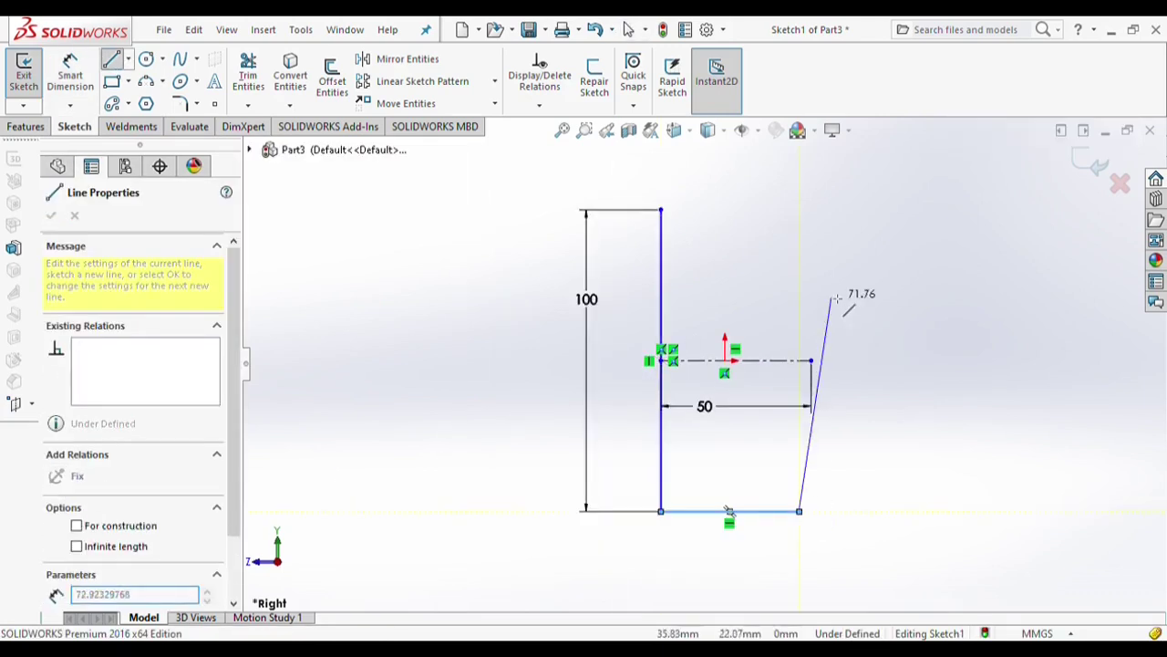
pyautogui.click(840, 209)
pyautogui.click(661, 209)
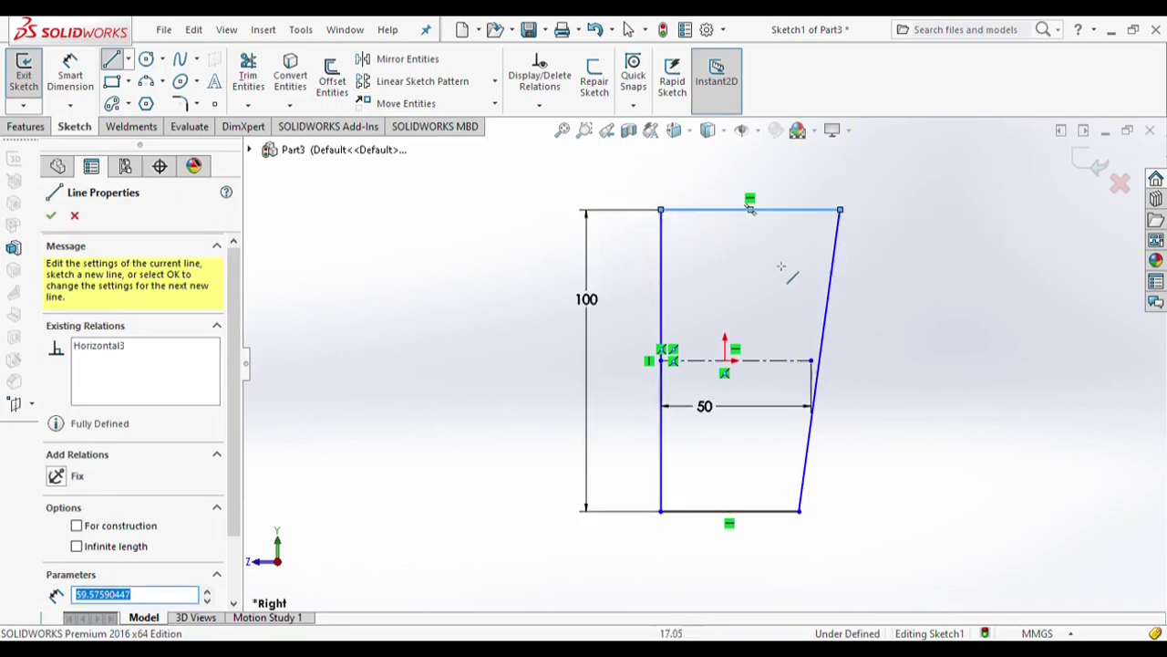
# Sketch a vertical reference line about 47 mm long ending at the centerline's far endpoint
pyautogui.click(811, 221)
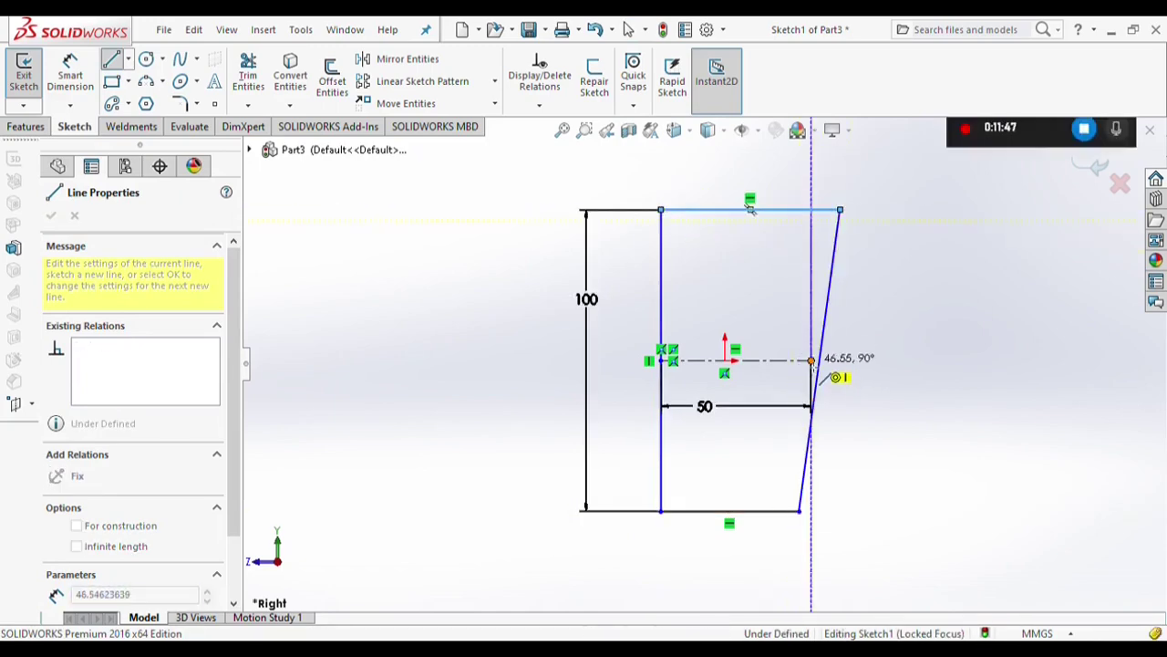
pyautogui.click(812, 360)
pyautogui.press('Escape')
# Make the profile's slanted side coincident with the centerline's far endpoint
pyautogui.click(822, 347)
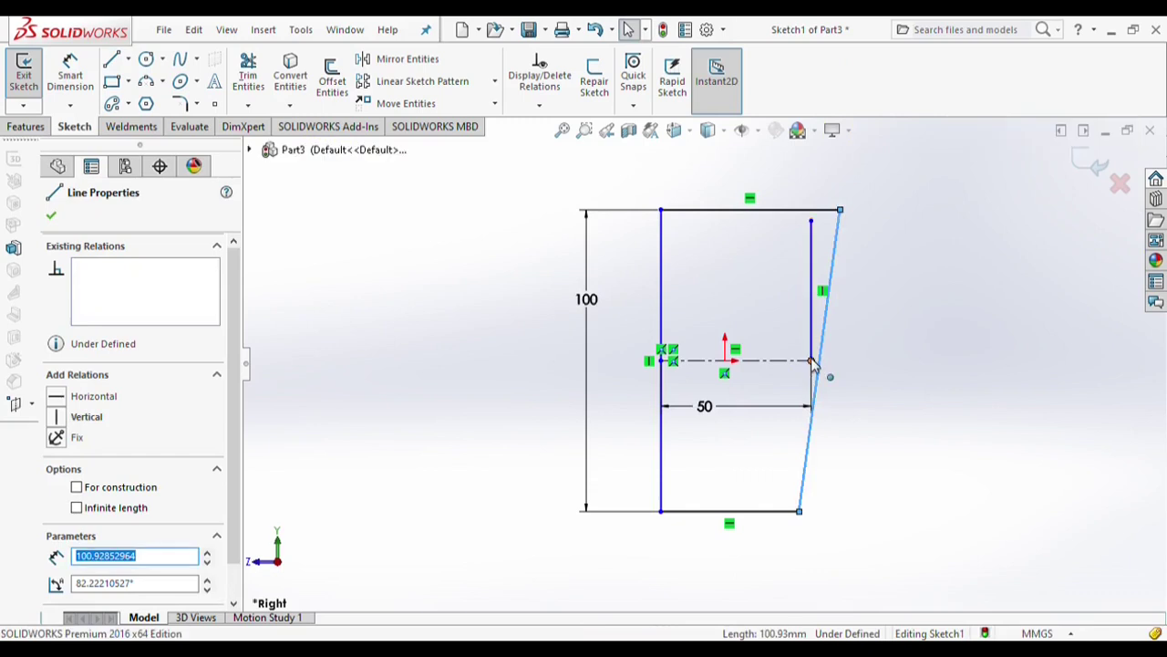
pyautogui.keyDown('ctrl'); pyautogui.click(811, 361); pyautogui.keyUp('ctrl')
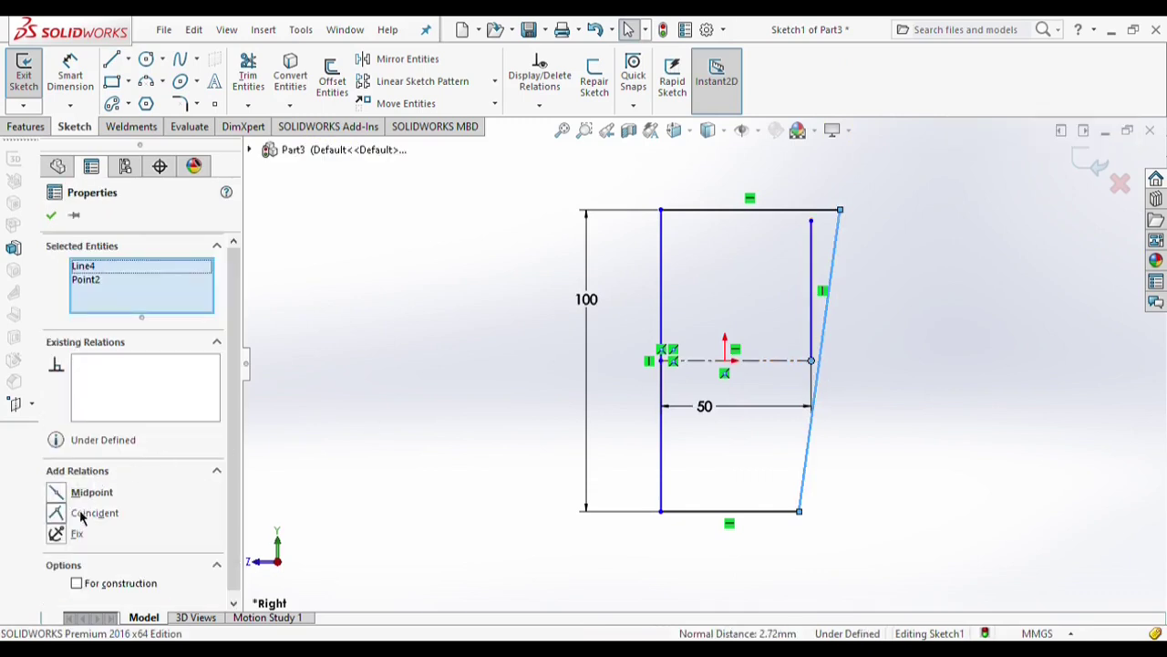
pyautogui.click(80, 516)
pyautogui.click(51, 214)
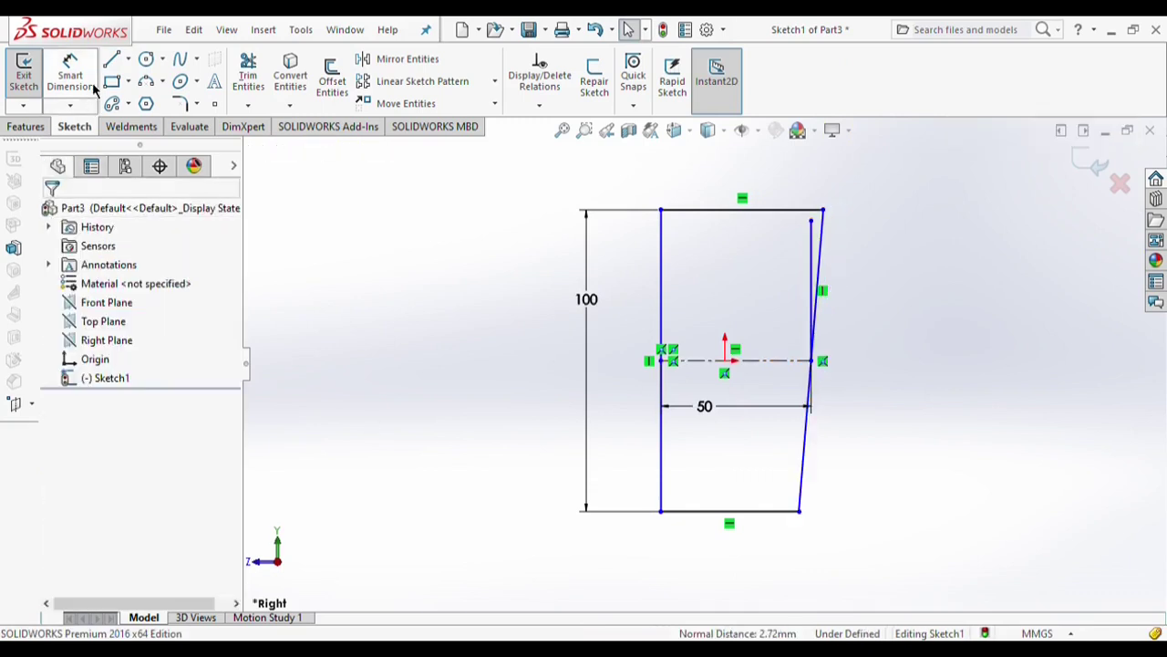
# Dimension the angle between the vertical reference line and the slanted side as 3.80°
pyautogui.click(70, 75)
pyautogui.click(811, 252)
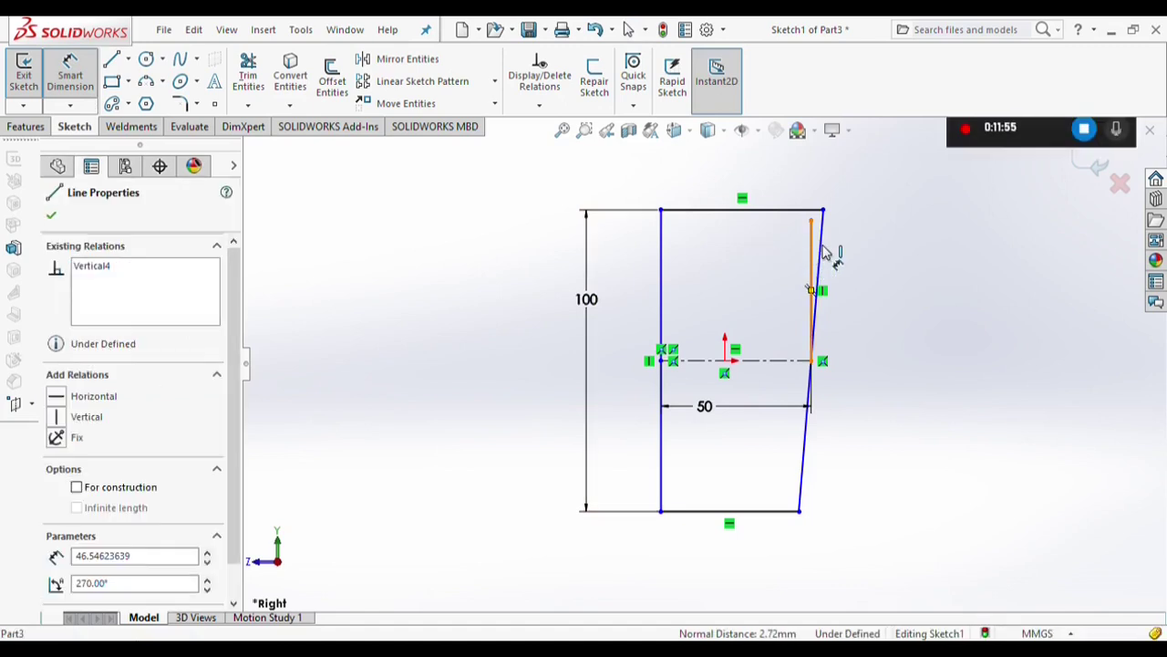
pyautogui.click(820, 249)
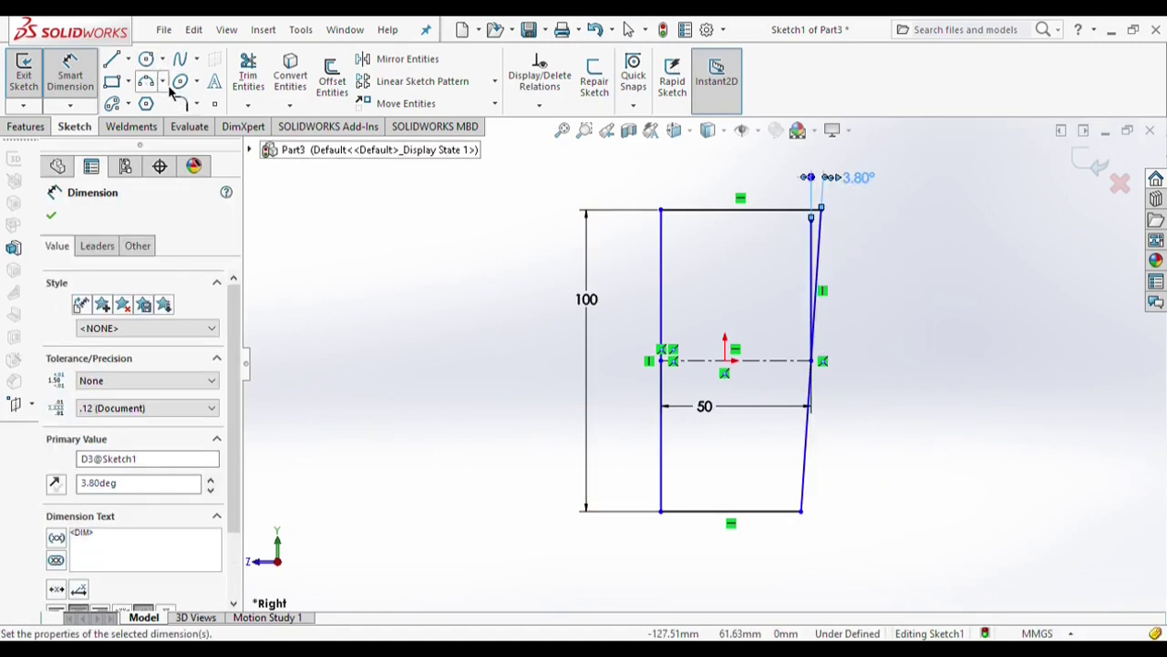
# Sketch outward-bulging three-point arcs across the profile's upper and lower edges, joining the ends of each edge
pyautogui.click(148, 80)
pyautogui.click(661, 210)
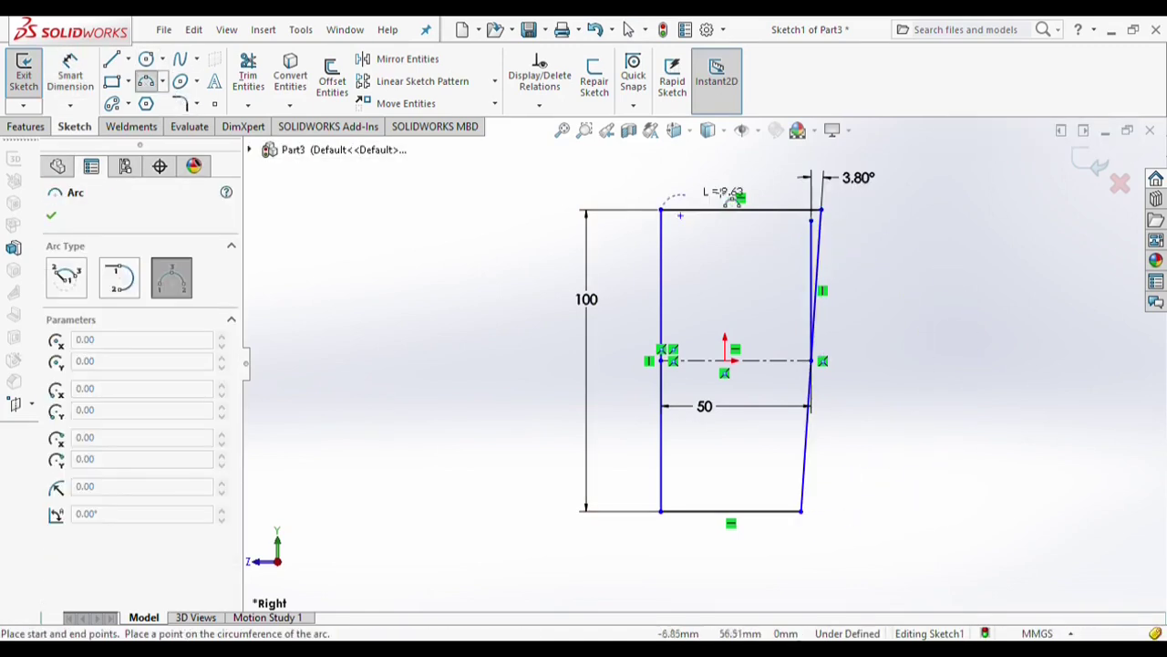
pyautogui.click(837, 213)
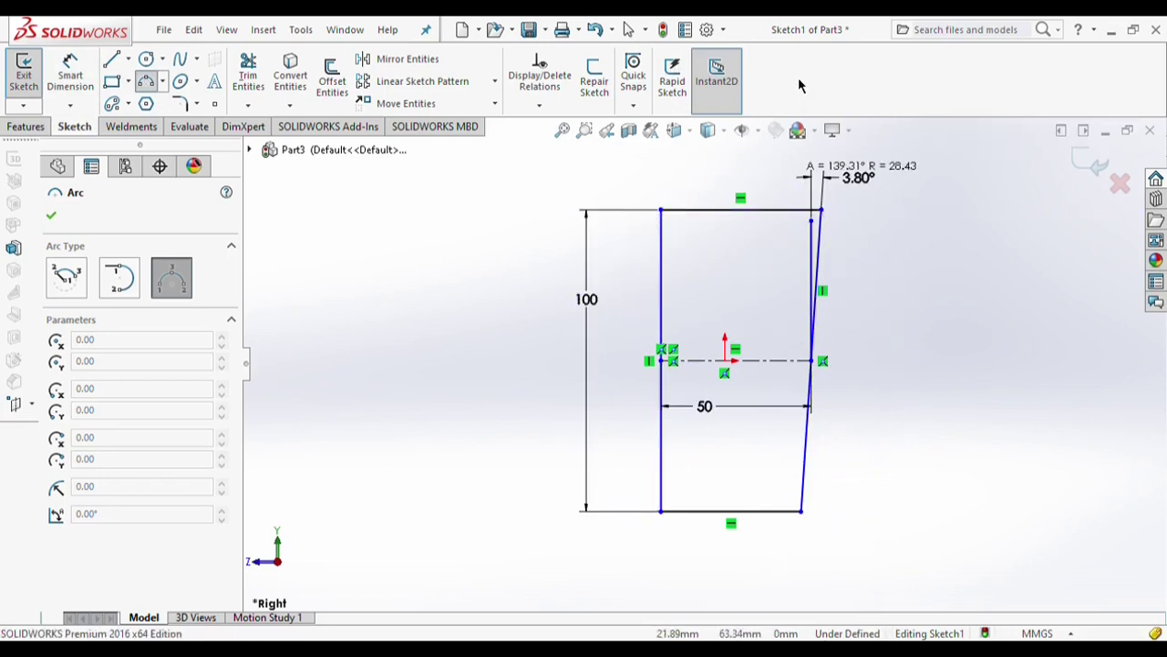
pyautogui.click(785, 181)
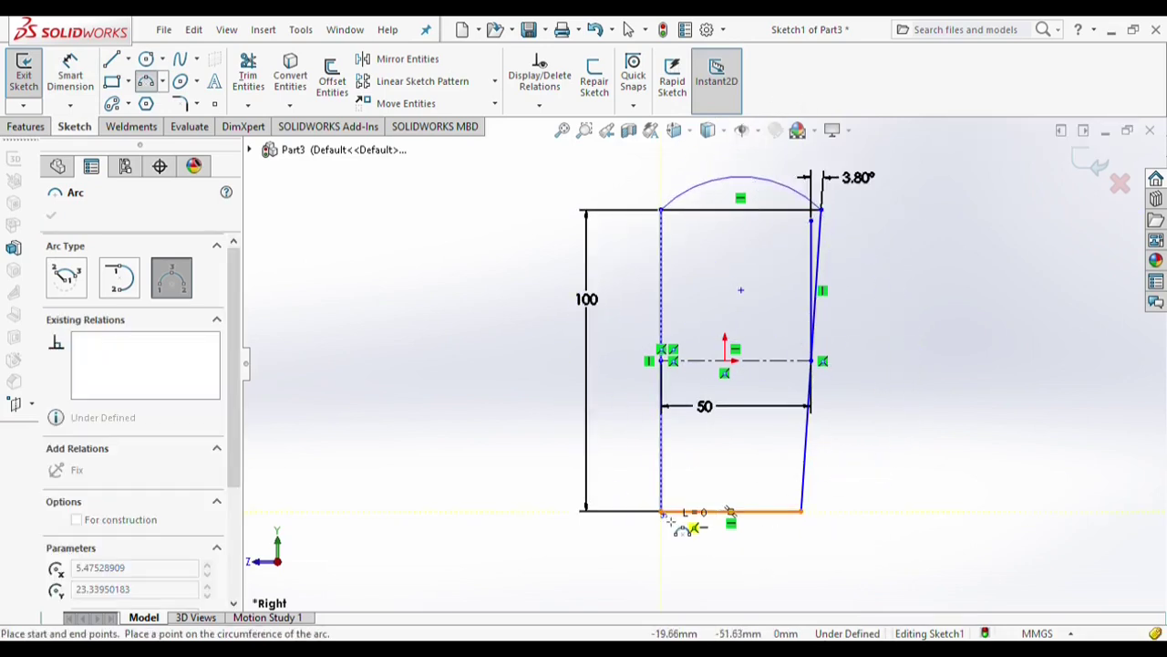
pyautogui.click(801, 511)
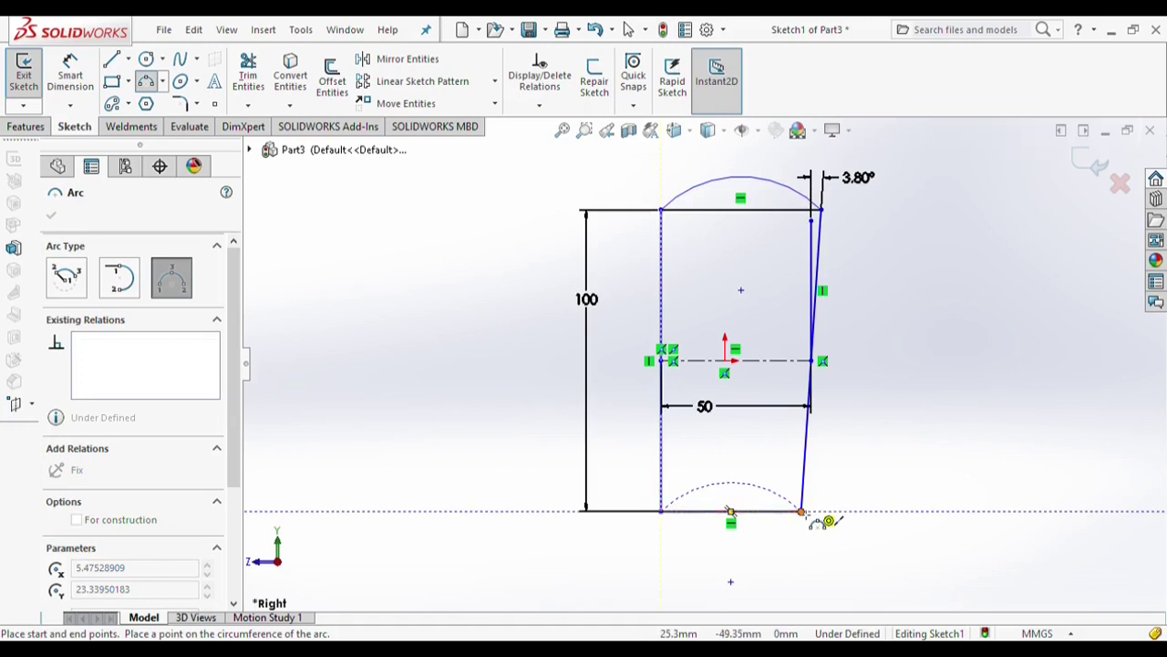
pyautogui.click(753, 555)
pyautogui.press('Escape')
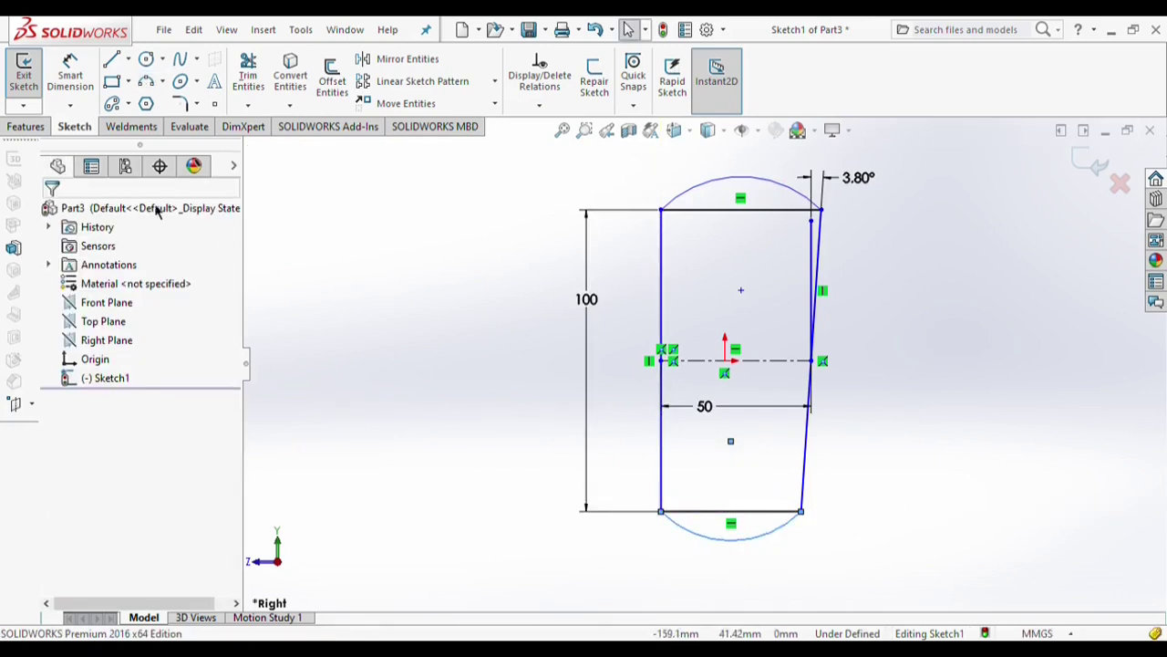
# Extrude all four regions of the profile, including both arc caps, 10 mm with a Mid Plane end condition
pyautogui.click(25, 127)
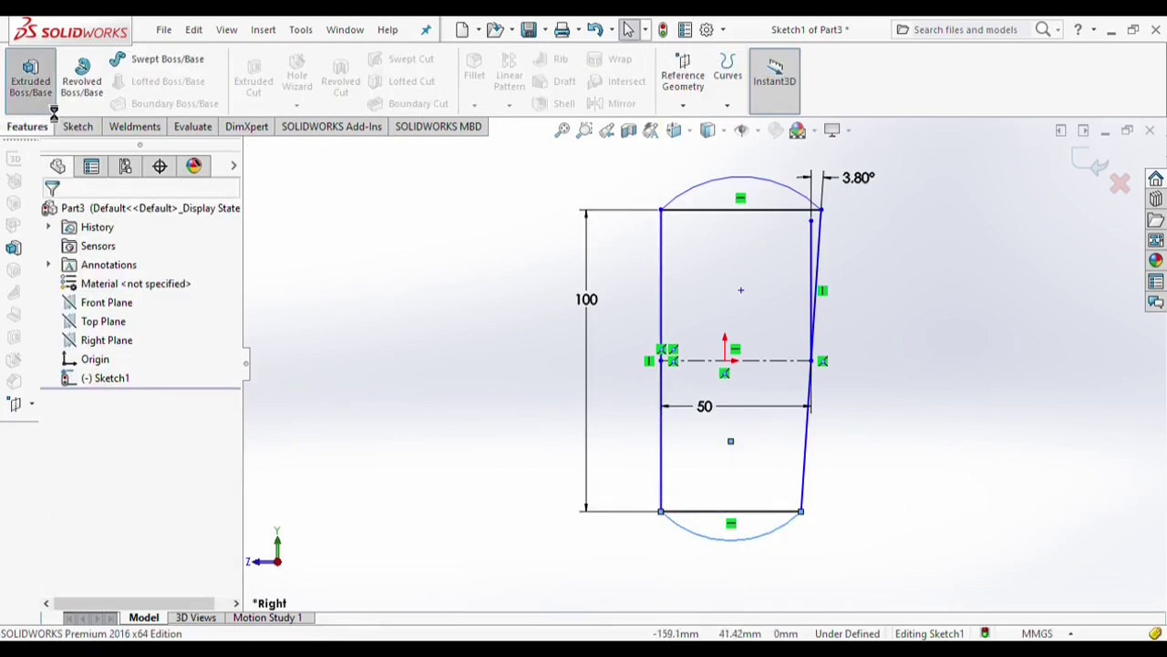
pyautogui.click(36, 86)
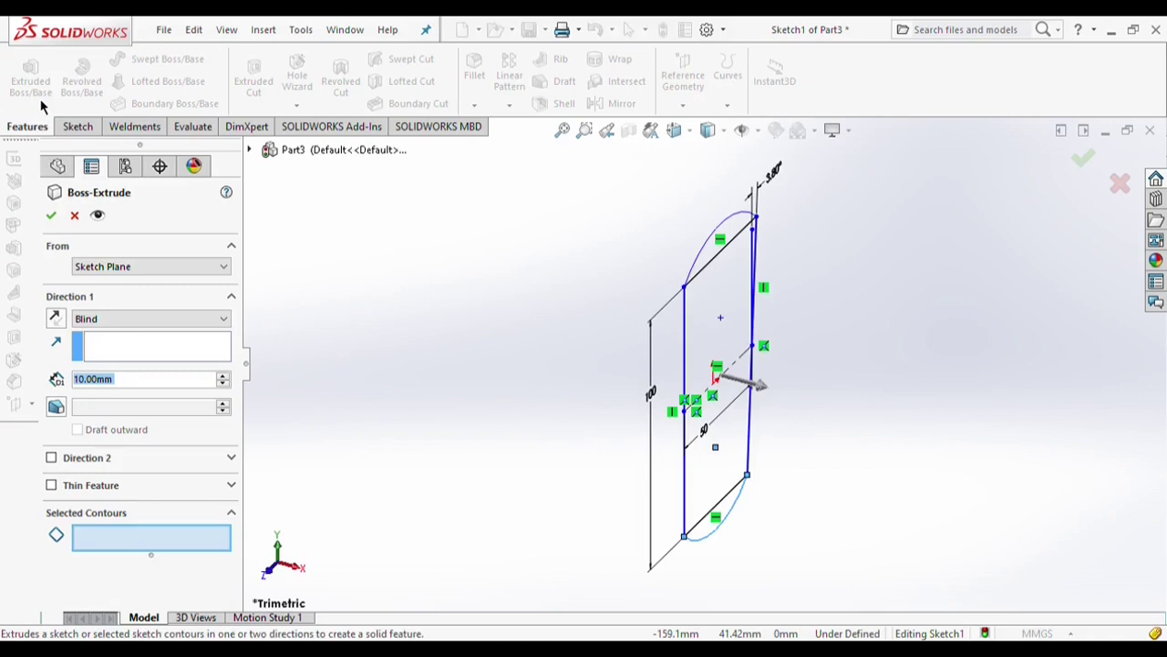
pyautogui.click(711, 273)
pyautogui.click(720, 248)
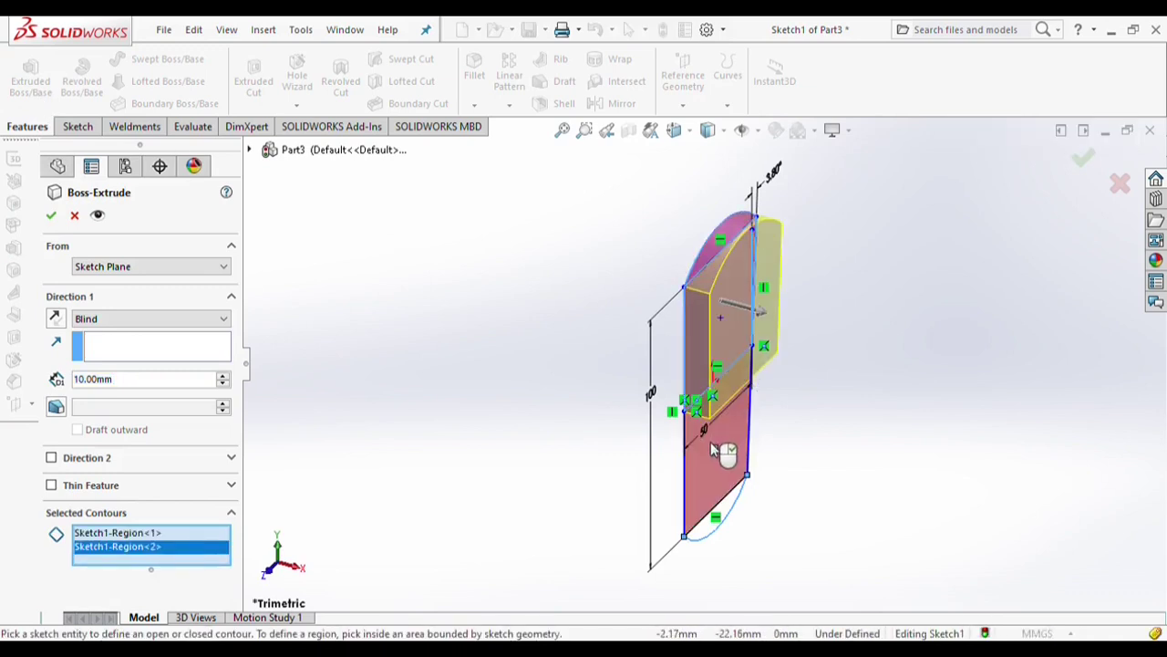
pyautogui.click(724, 478)
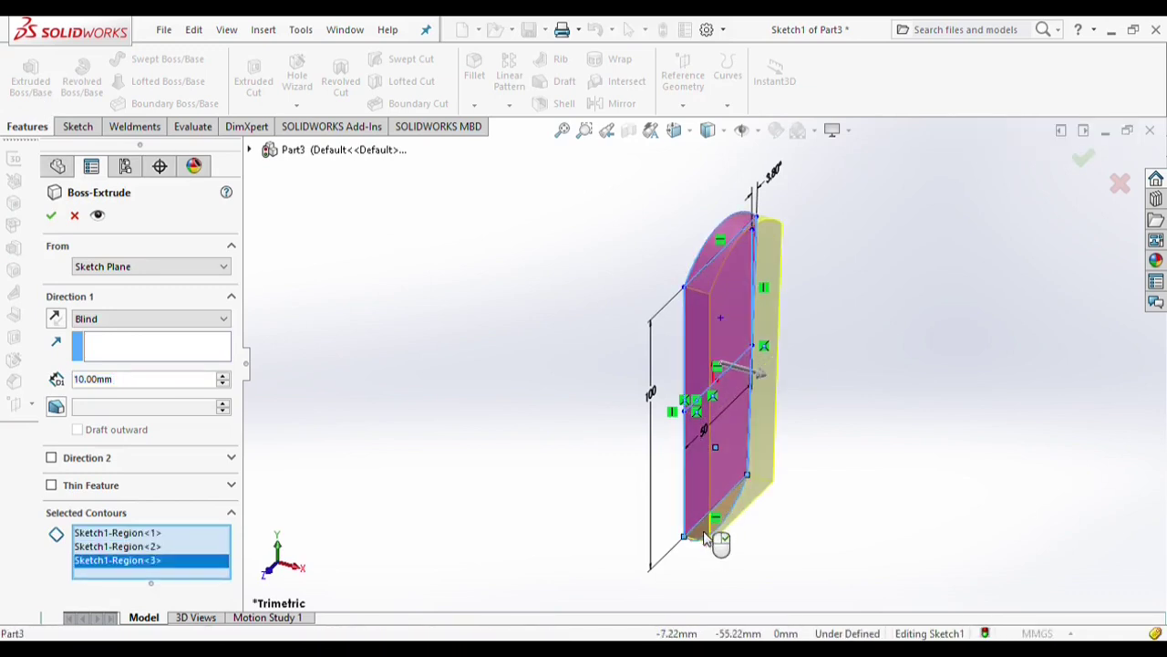
pyautogui.click(707, 534)
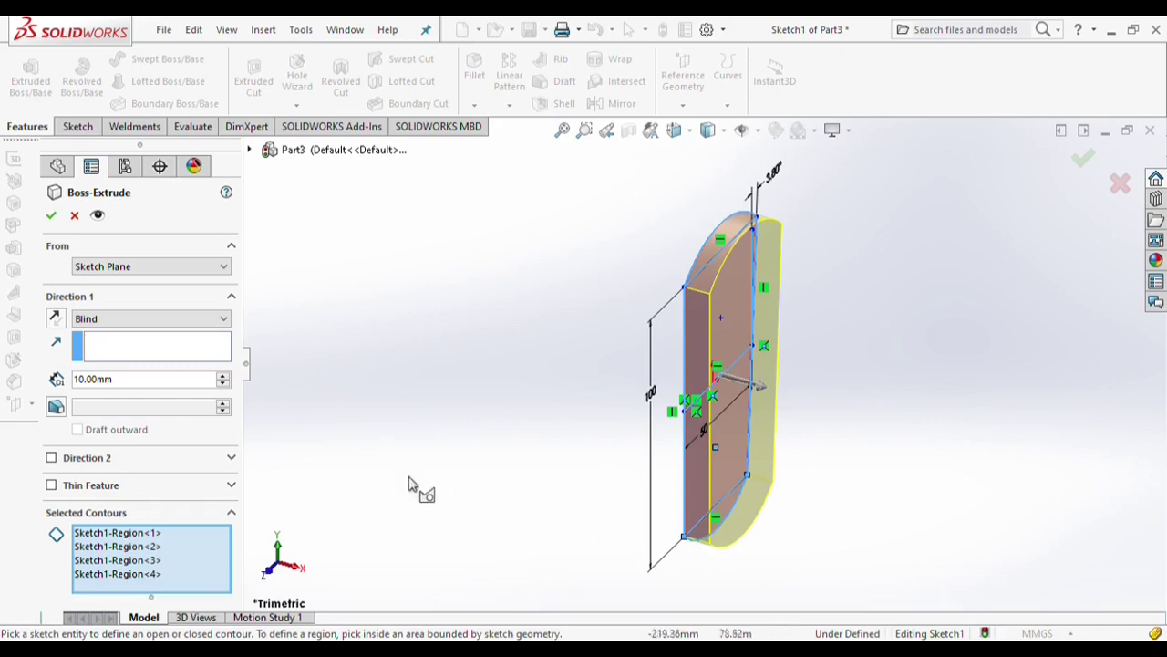
pyautogui.click(115, 322)
pyautogui.click(121, 409)
pyautogui.click(55, 220)
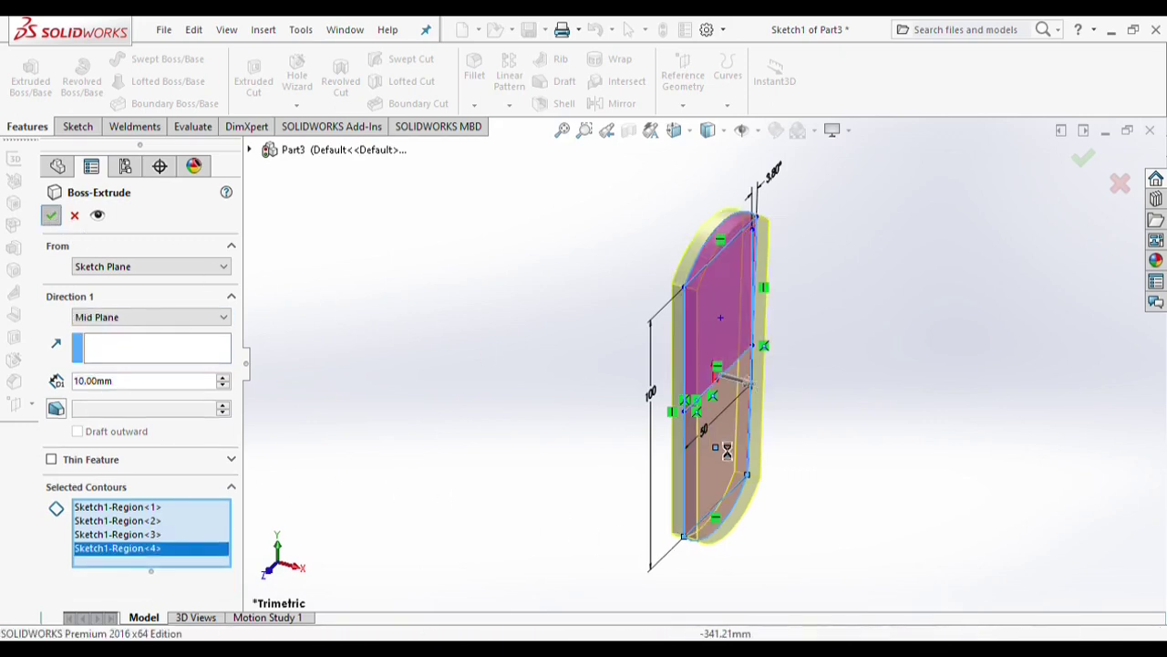
pyautogui.moveTo(710, 493); pyautogui.dragTo(946, 461, button='middle')
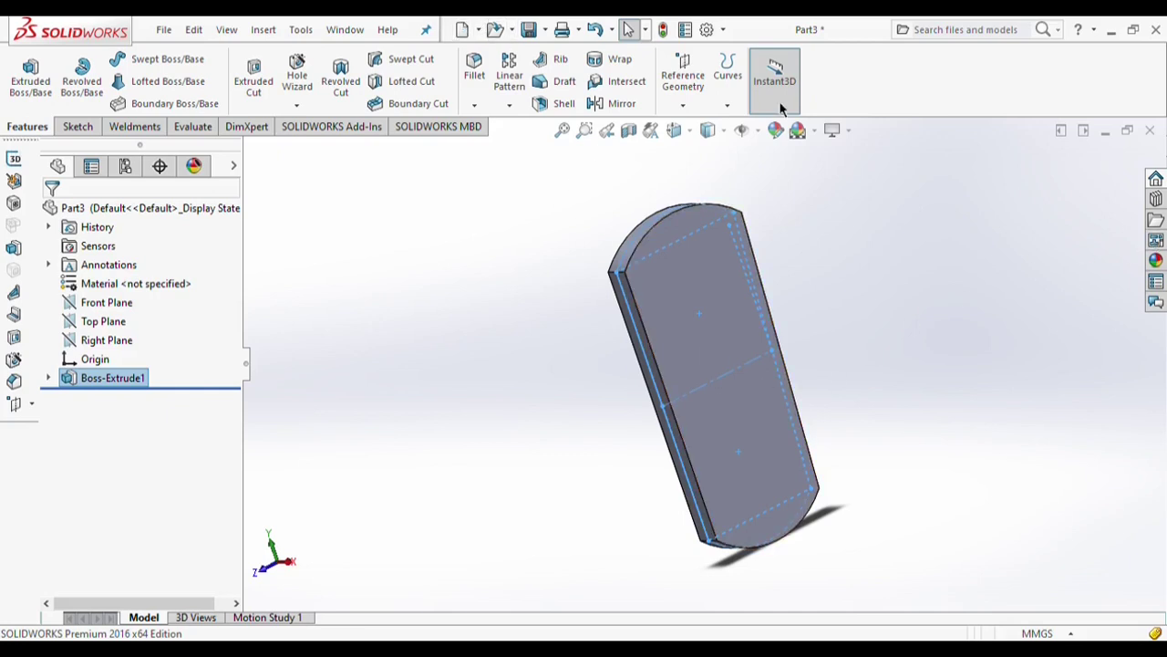
# Close the part and create a new assembly document
pyautogui.click(1150, 130)
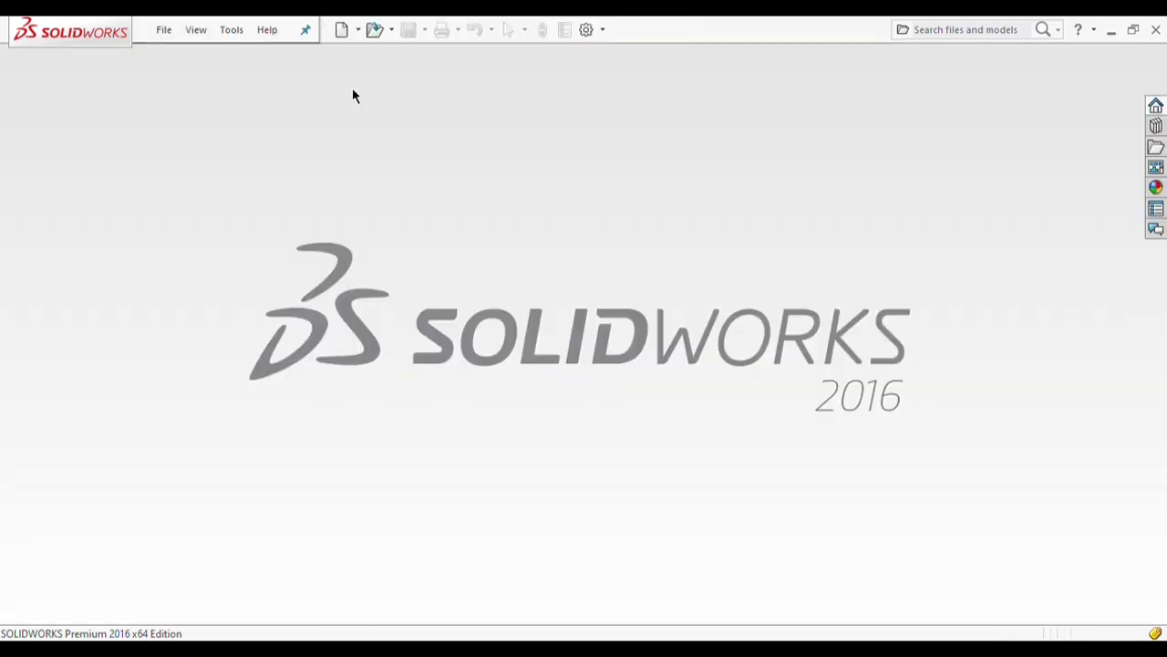
pyautogui.click(342, 32)
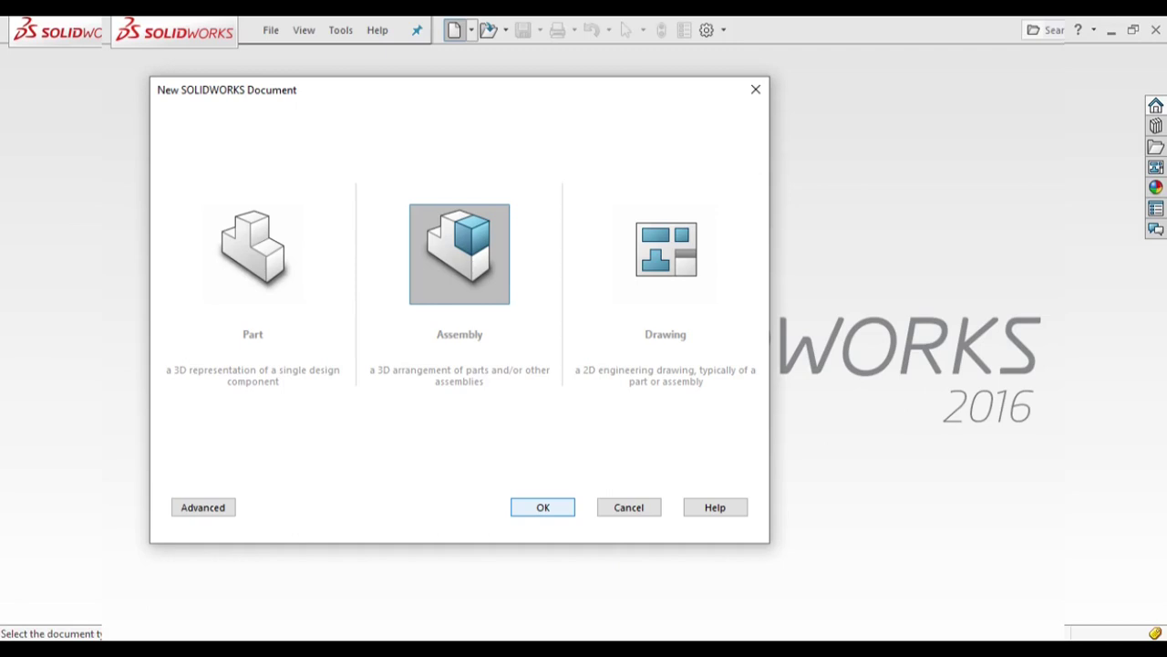
pyautogui.click(538, 508)
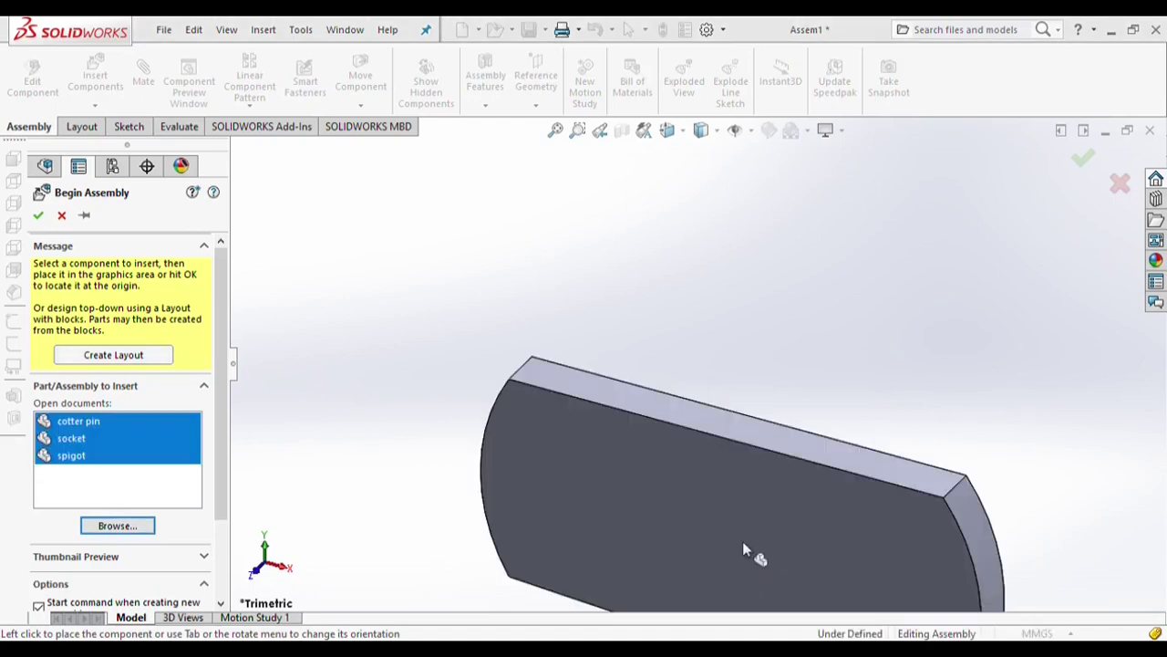
# Place the cotter pin, the socket and the spigot side by side in the assembly
pyautogui.click(700, 417)
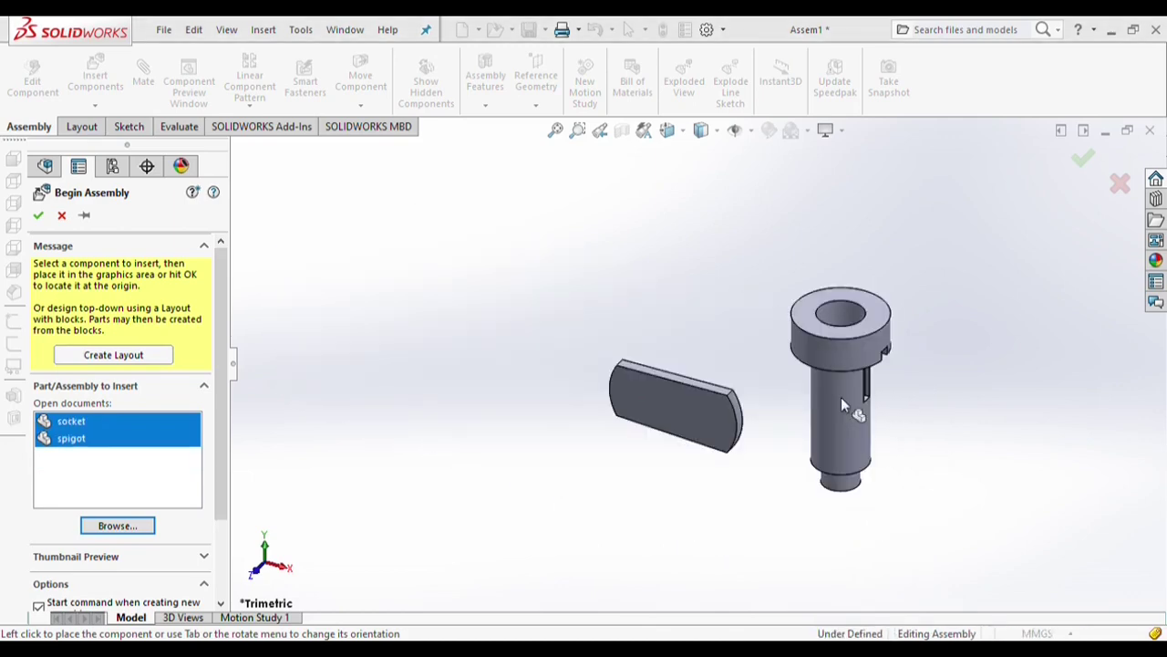
pyautogui.click(840, 397)
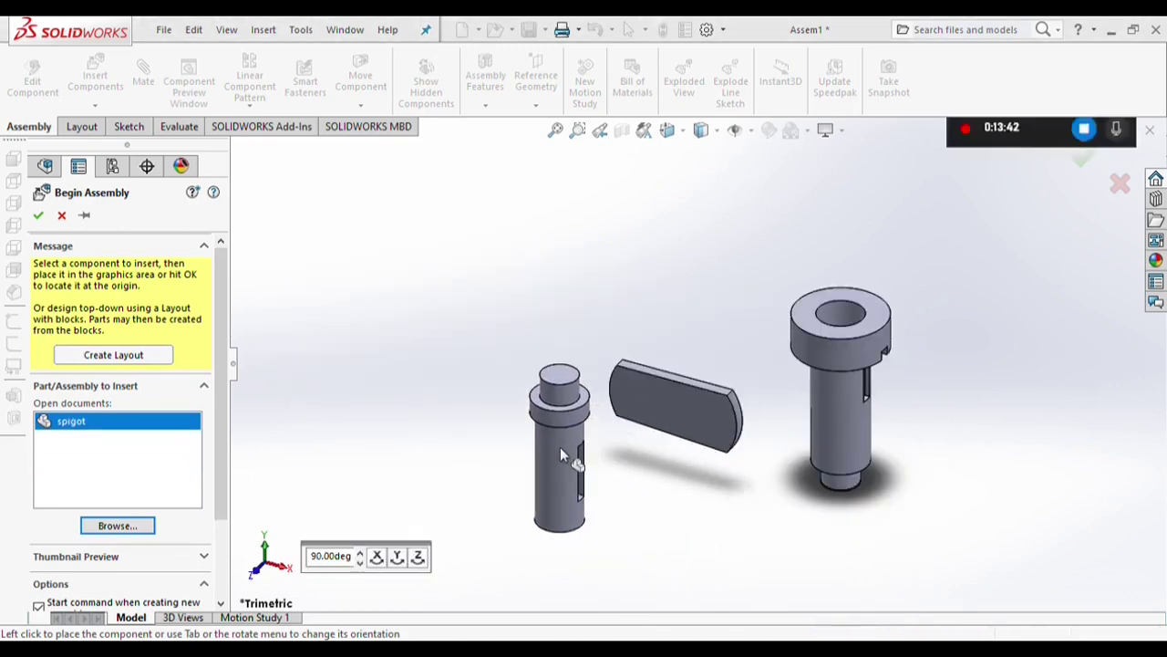
pyautogui.click(560, 447)
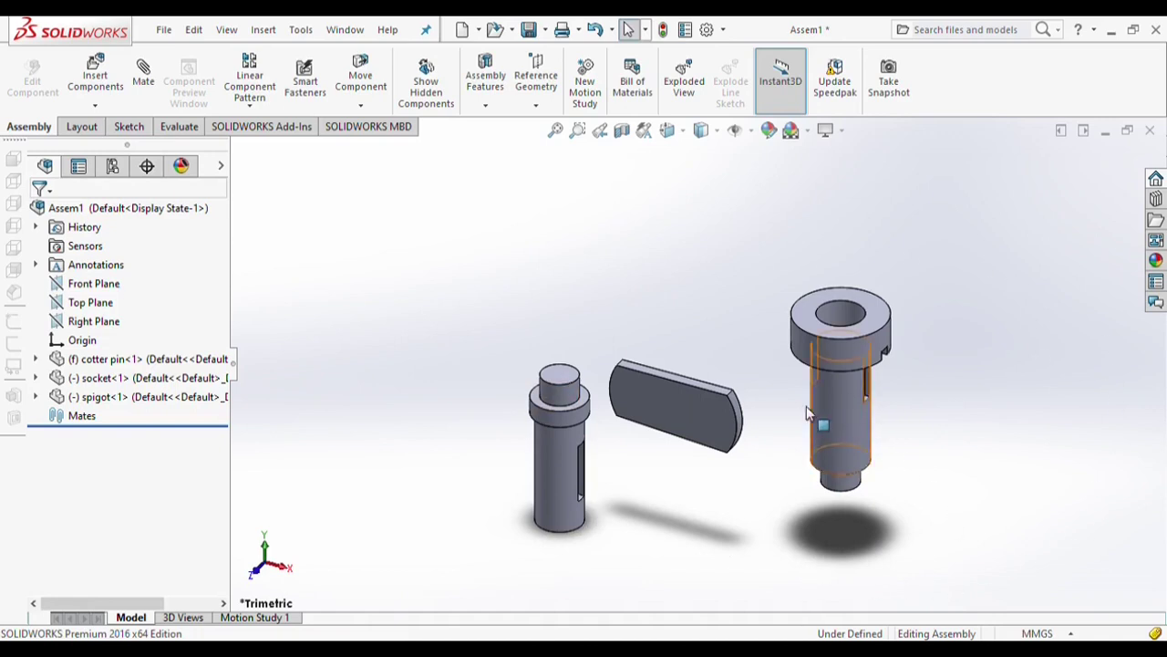
# Fix the socket in place and set the cotter pin to float
pyautogui.rightClick(851, 437)
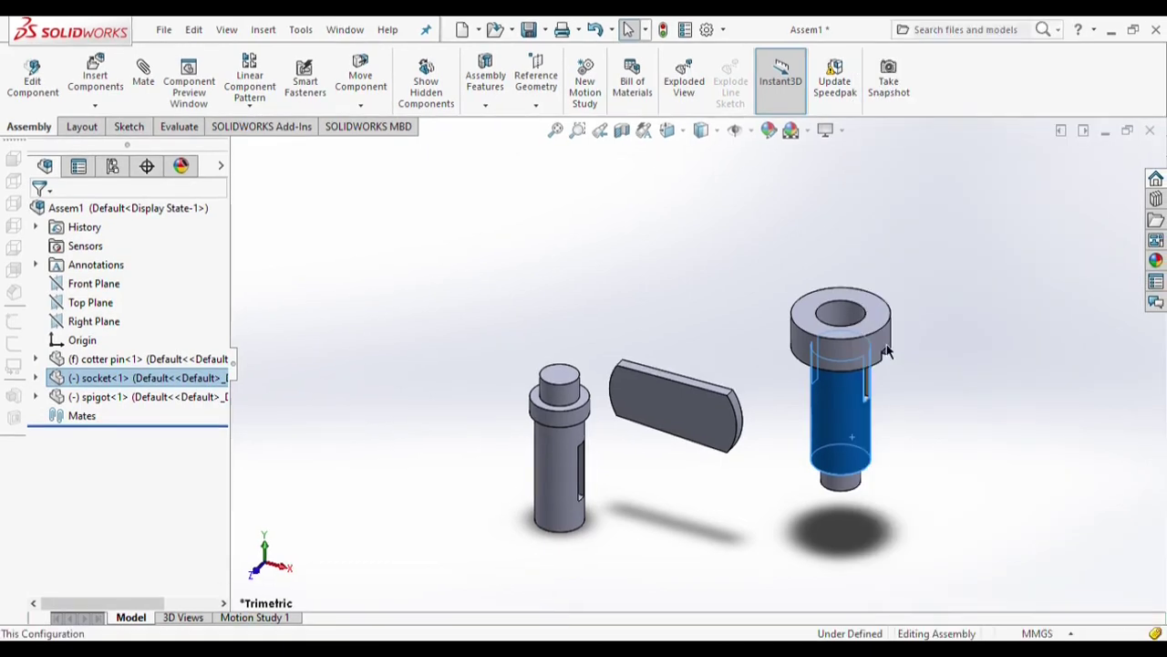
pyautogui.click(888, 346)
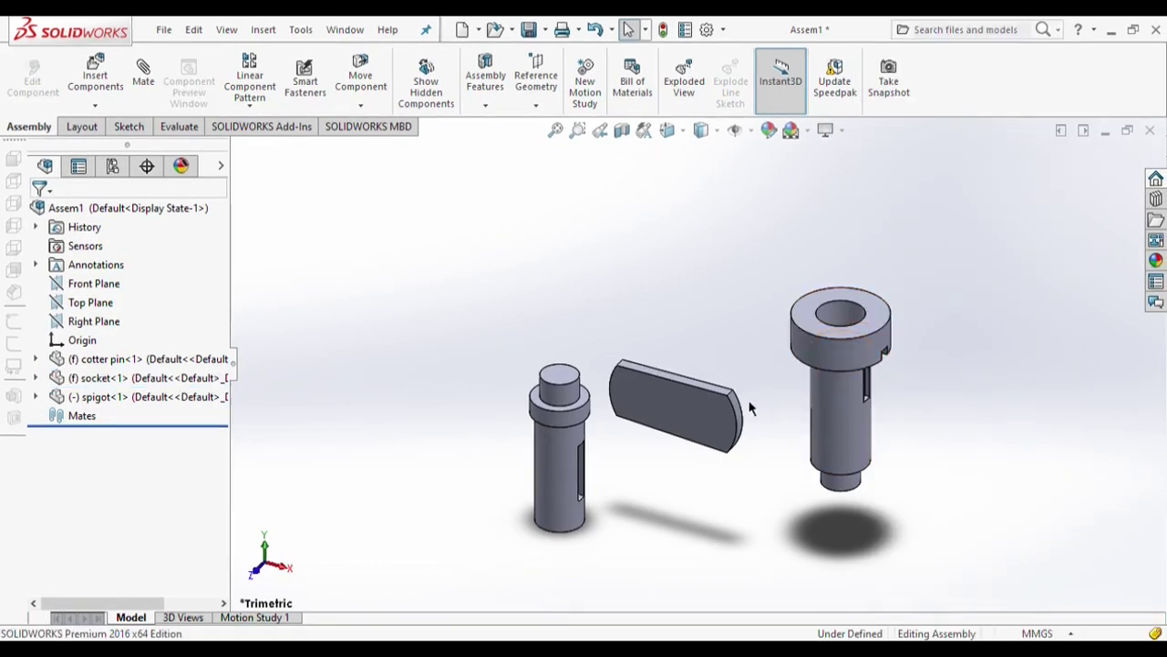
pyautogui.click(709, 419)
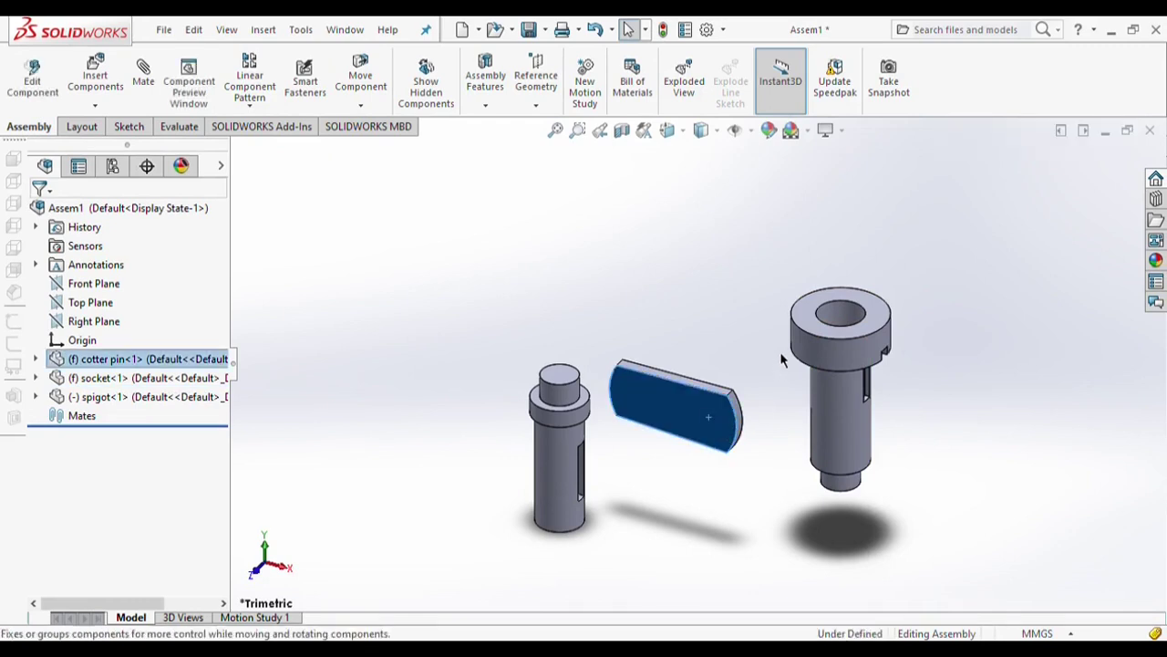
pyautogui.press('Escape')
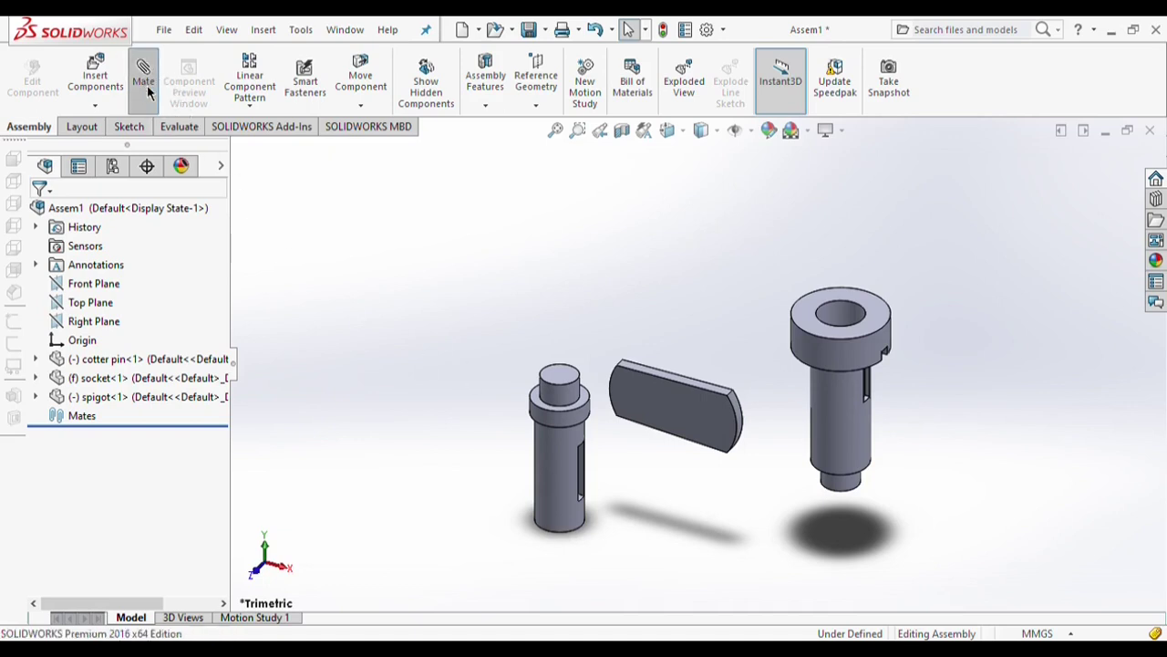
# Add a concentric mate between the spigot's cylindrical body and the socket's bore
pyautogui.click(562, 469)
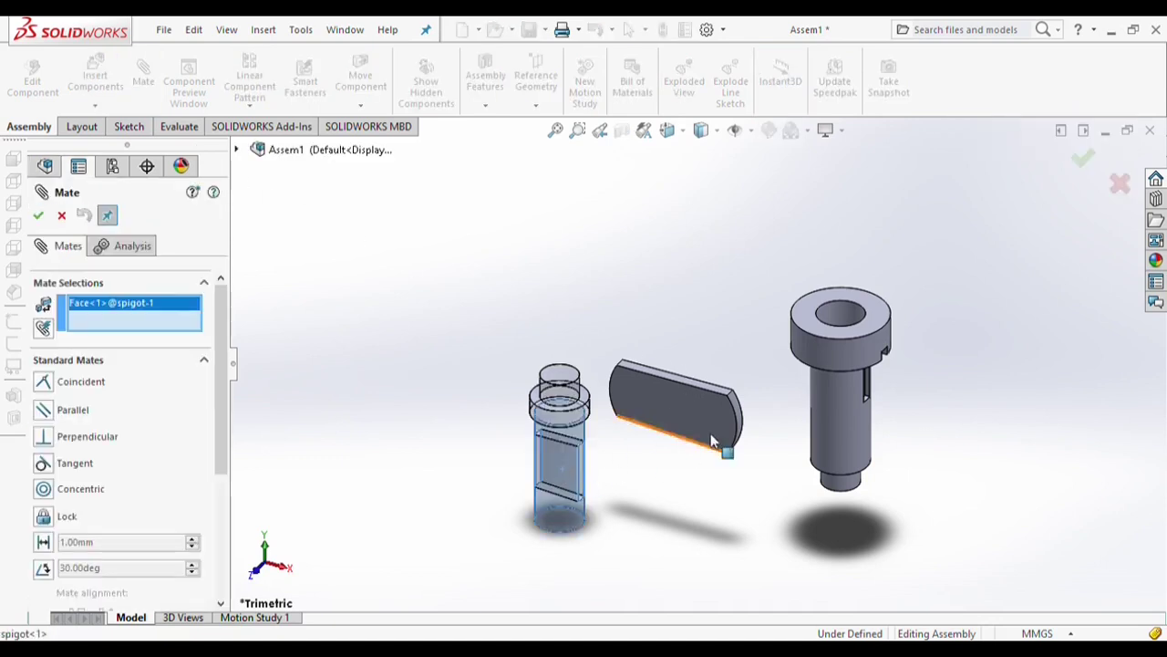
pyautogui.click(826, 324)
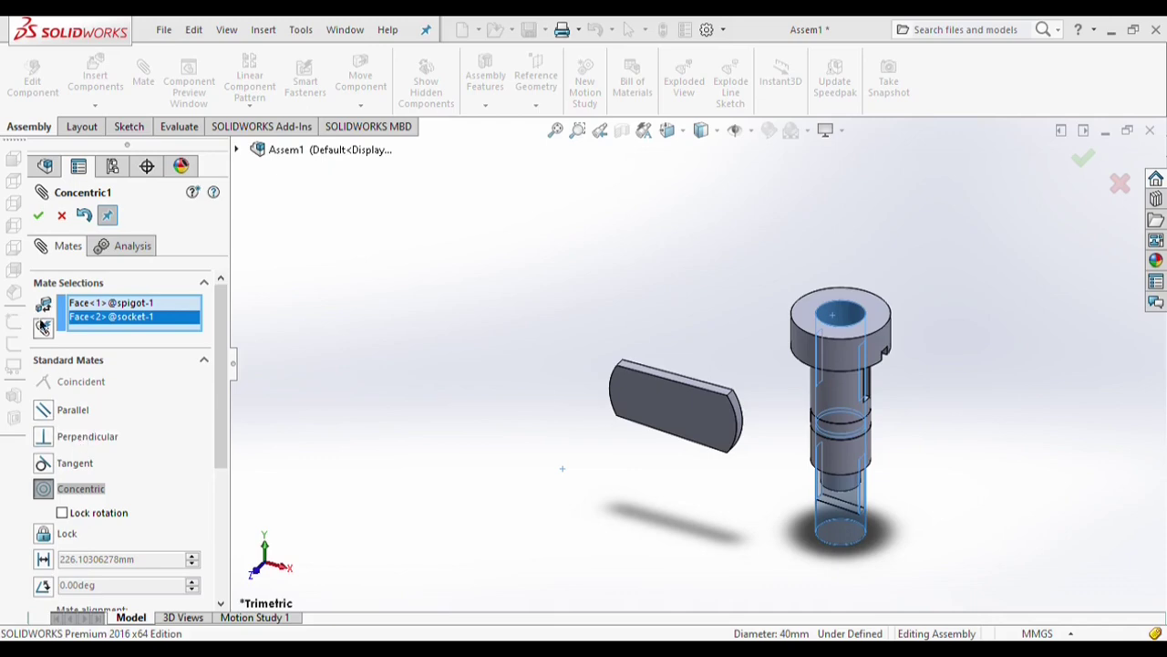
pyautogui.click(37, 215)
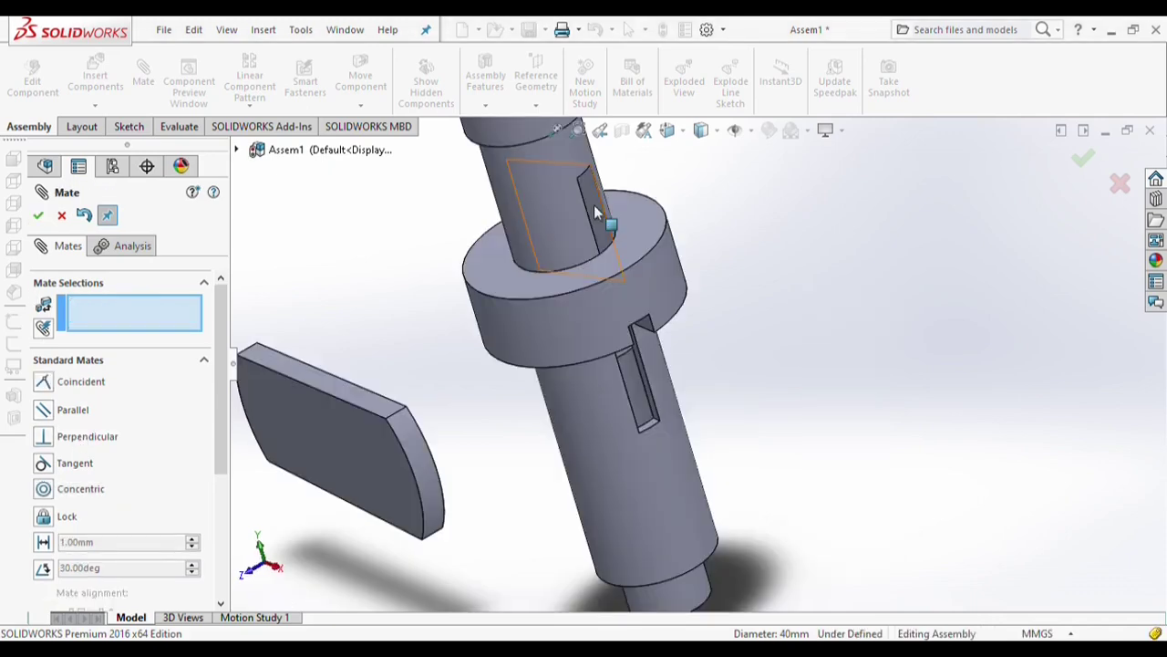
# Add a coincident mate between a side face of the spigot's slot and a side face of the socket's slot
pyautogui.click(602, 224)
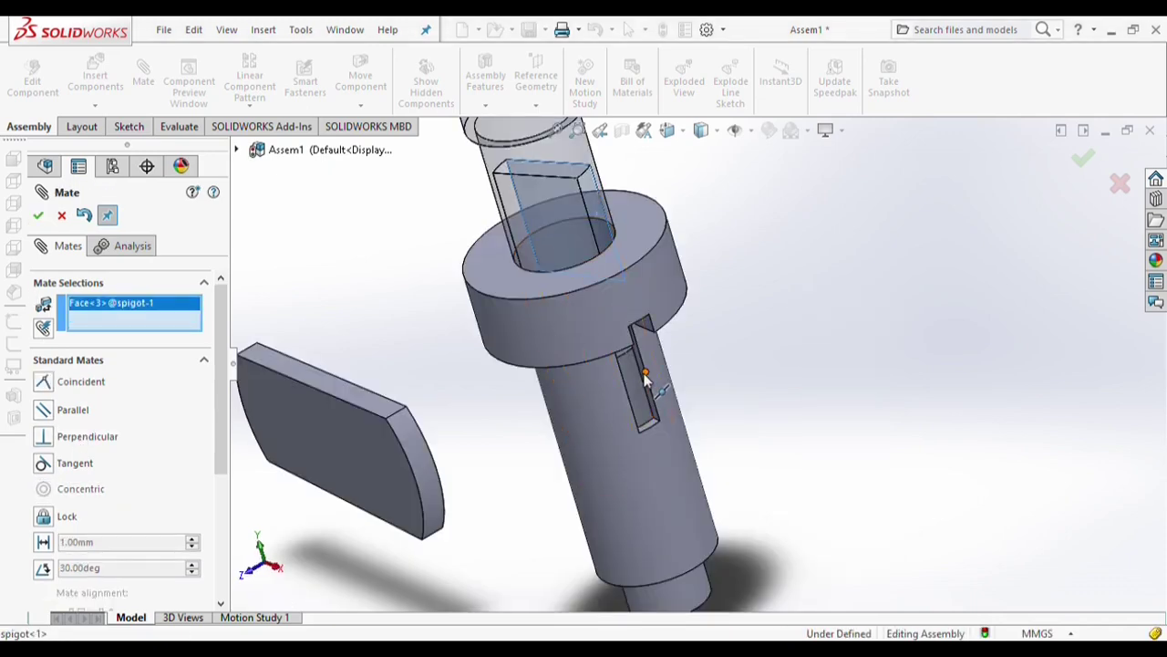
pyautogui.scroll(-3, 649, 391)
pyautogui.click(669, 405)
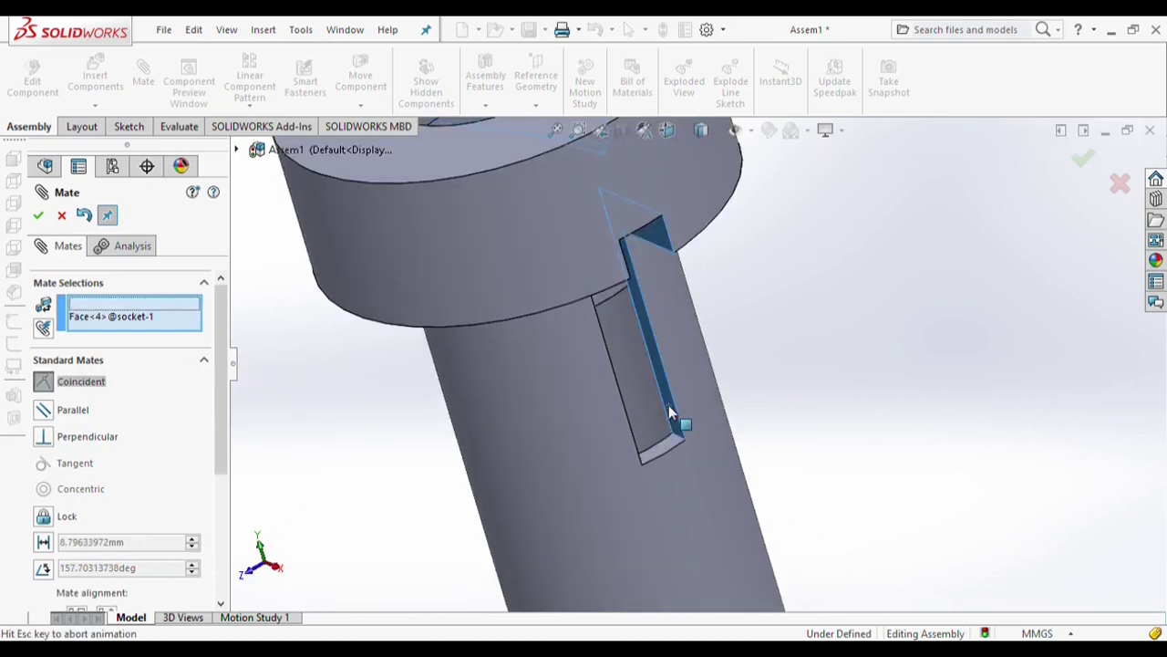
pyautogui.click(38, 215)
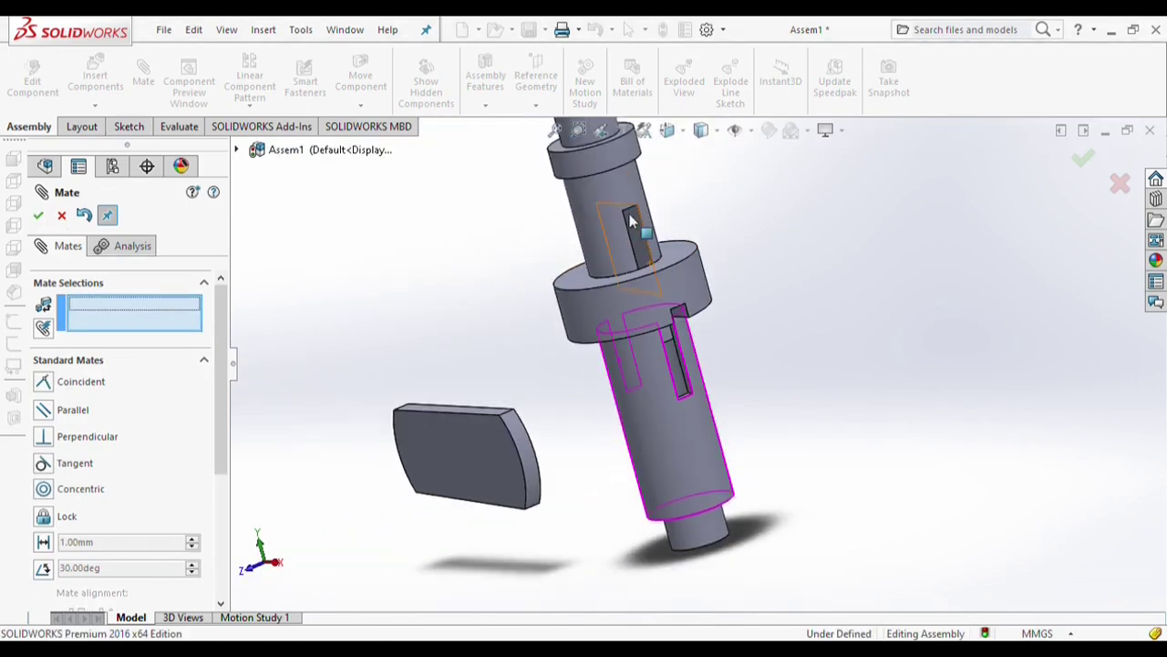
# Add a coincident mate between the underside of the spigot's collar and the upper face of the socket's flange
pyautogui.press('Up')
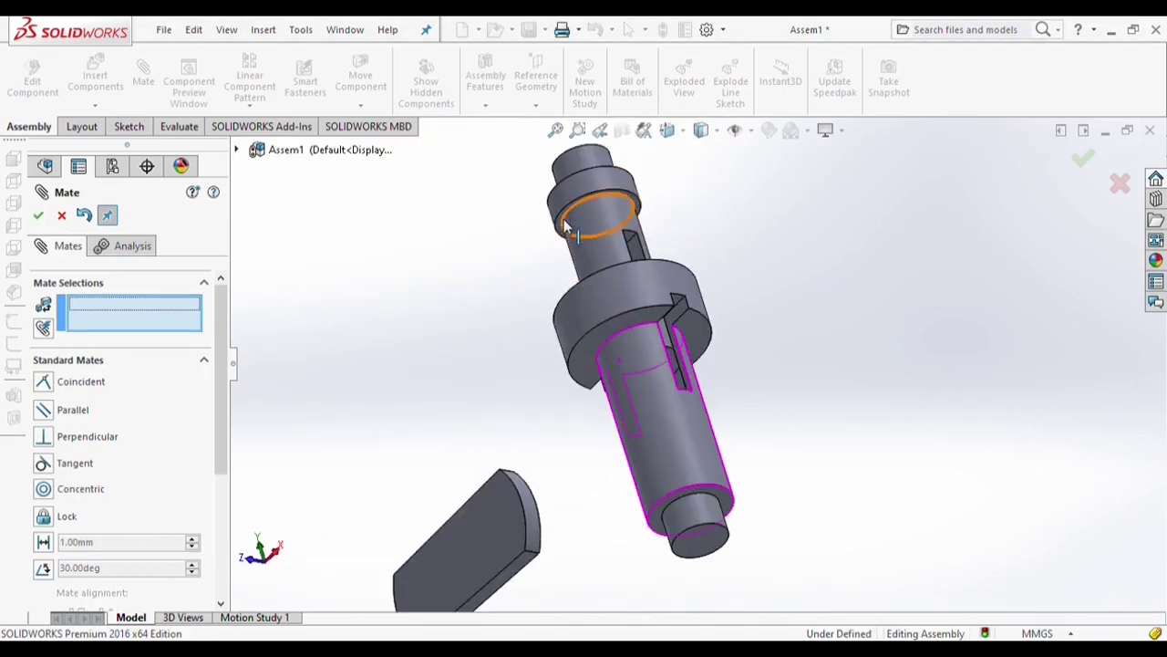
pyautogui.click(563, 224)
pyautogui.press('Down')
pyautogui.press('Down')
pyautogui.press('Down')
pyautogui.press('Down')
pyautogui.click(591, 364)
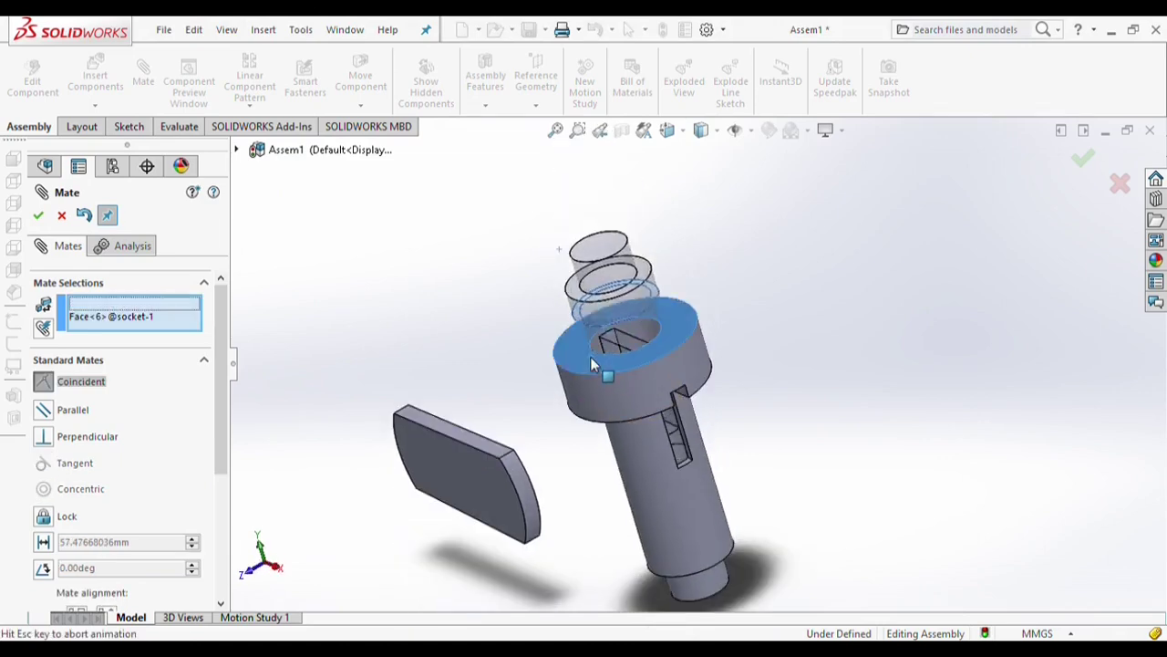
pyautogui.click(37, 216)
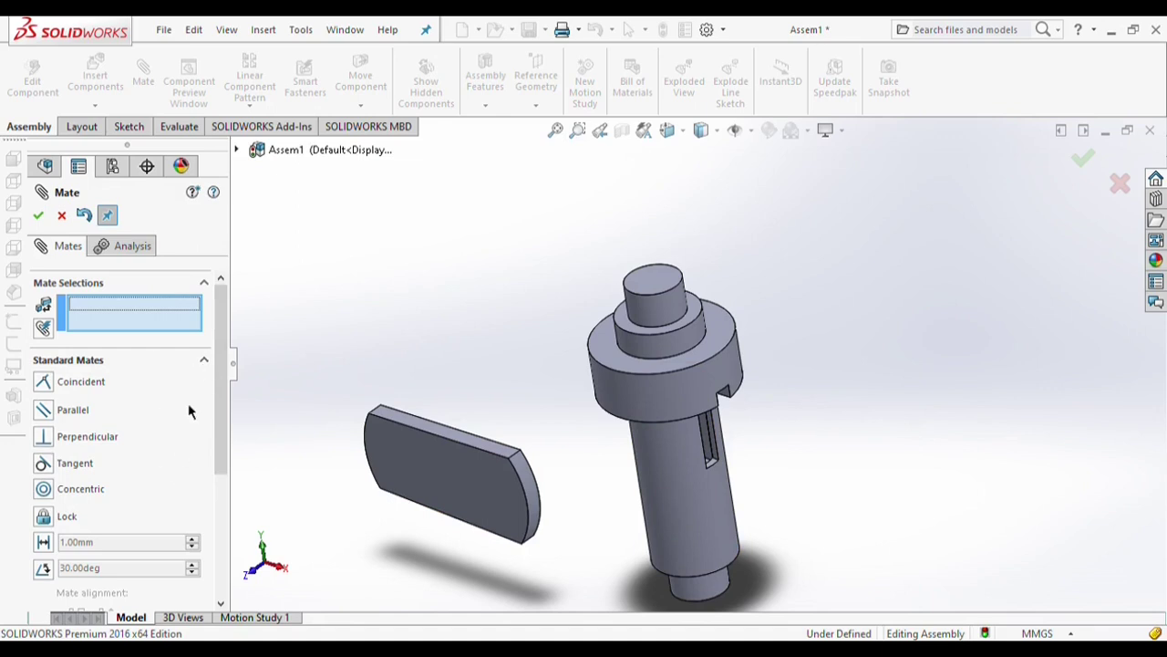
# Start a centered width mate with the cotter pin's two opposite narrow long faces as the width references
pyautogui.click(203, 361)
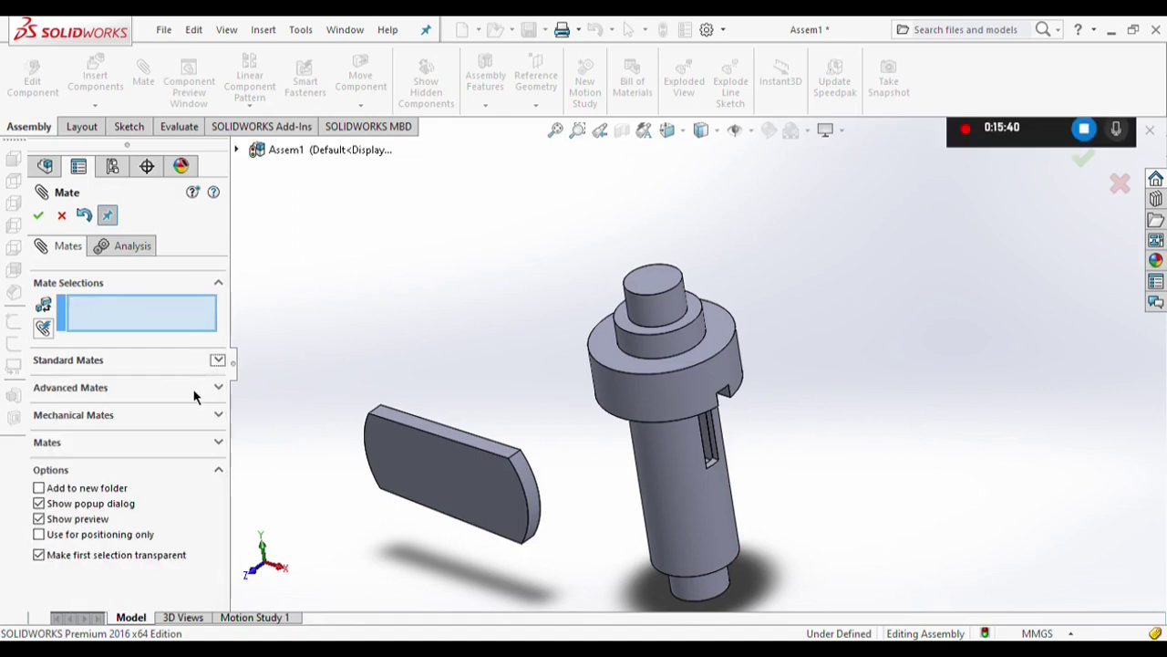
pyautogui.click(194, 394)
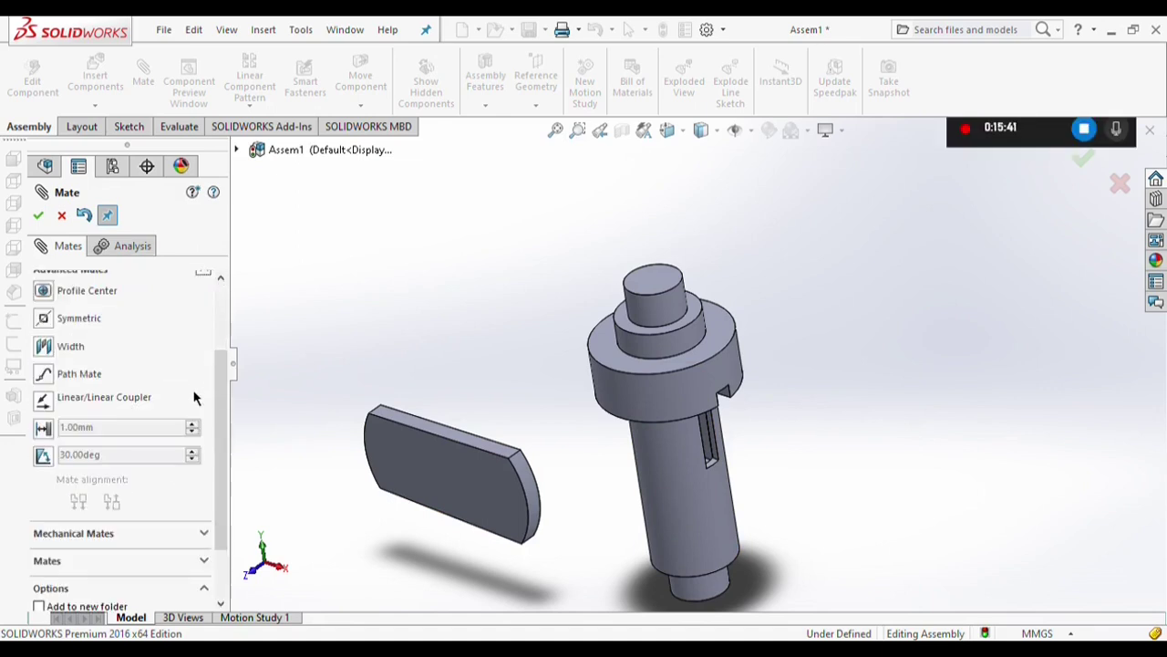
pyautogui.click(71, 347)
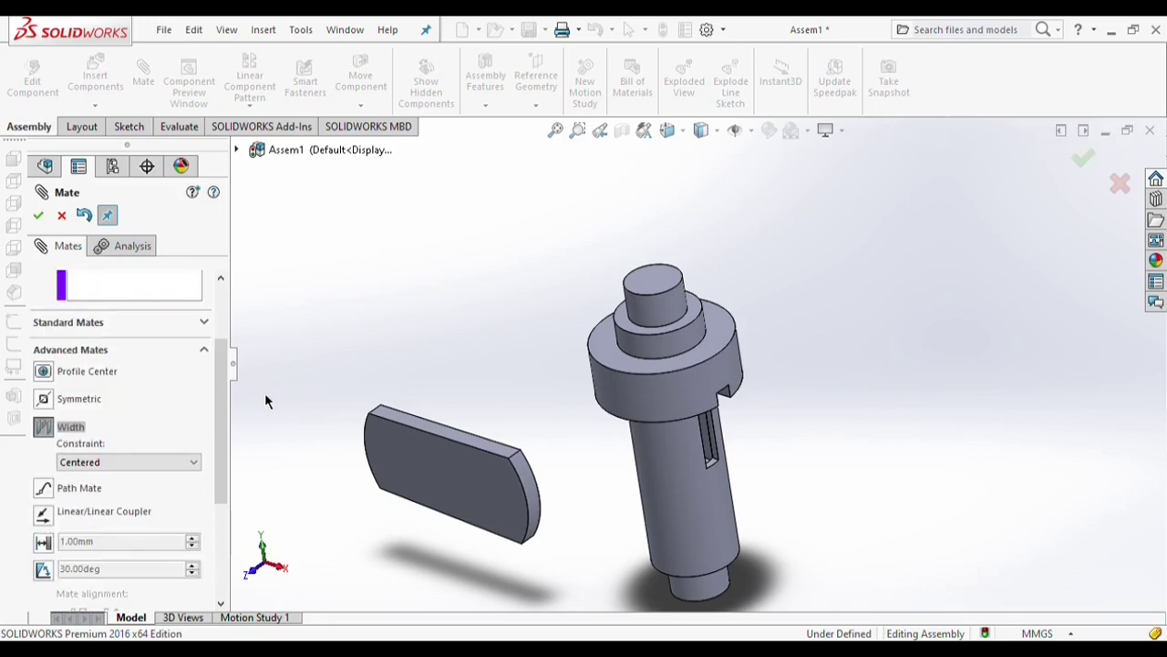
pyautogui.click(412, 420)
pyautogui.press('Up')
pyautogui.press('Up')
pyautogui.press('Up')
pyautogui.press('Up')
pyautogui.click(510, 491)
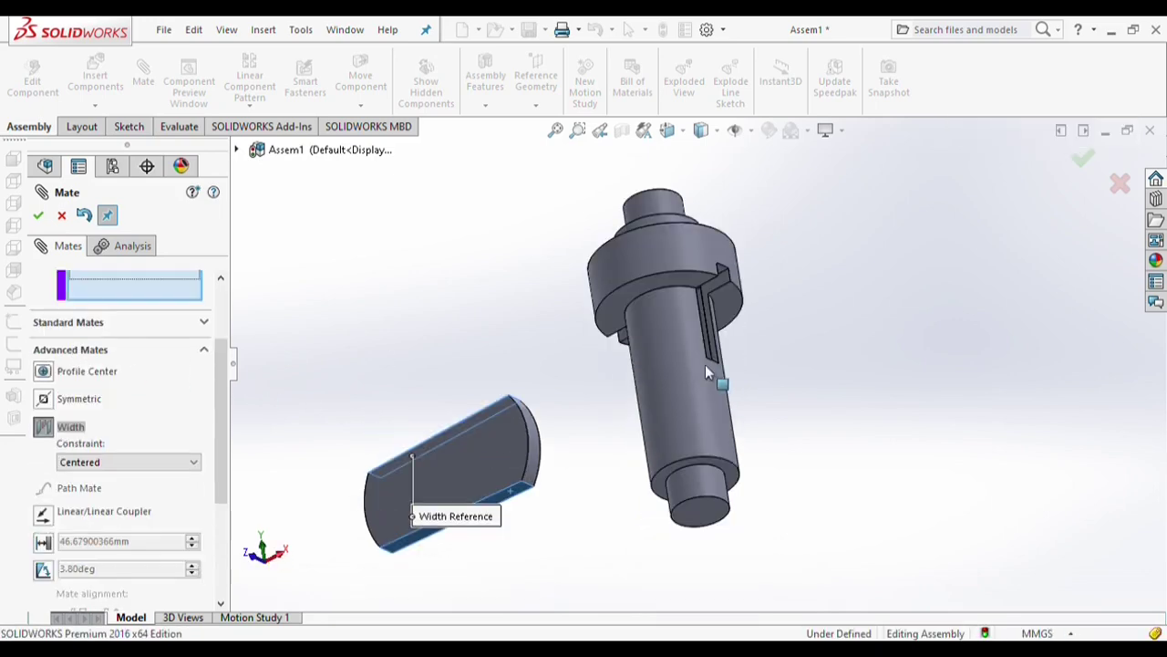
# Use the upper and lower end faces of the socket's slot as the tab references and apply the width mate
pyautogui.click(714, 301)
pyautogui.press('Left')
pyautogui.press('Left')
pyautogui.press('Left')
pyautogui.scroll(-3, 698, 276)
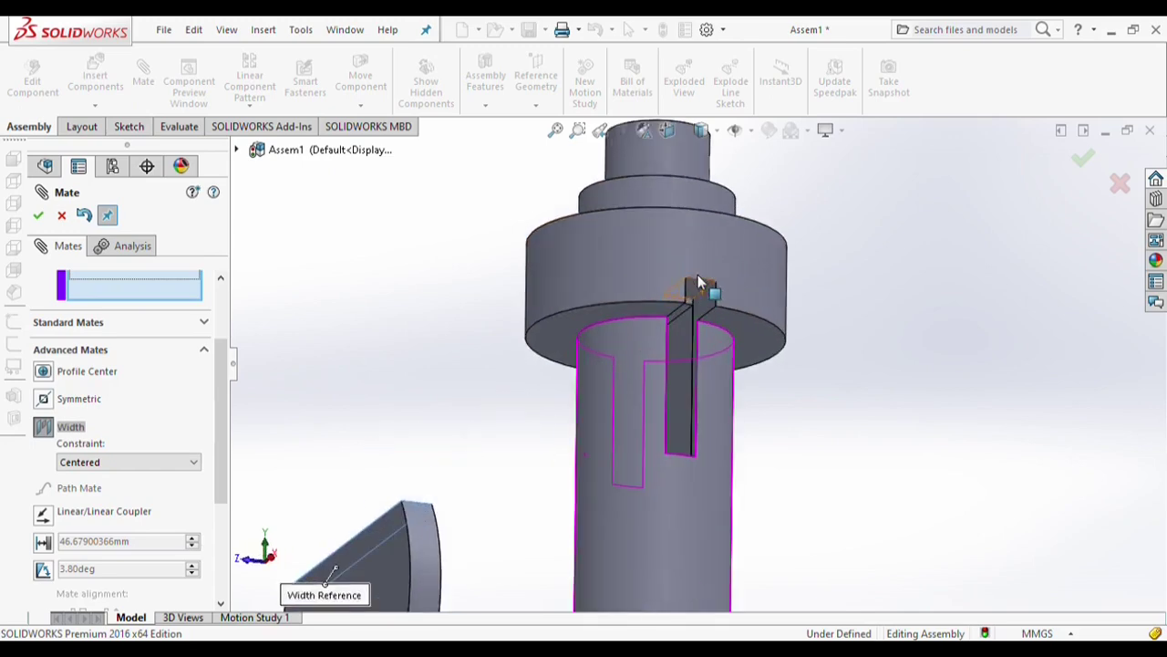
pyautogui.click(698, 281)
pyautogui.press('Down')
pyautogui.press('Down')
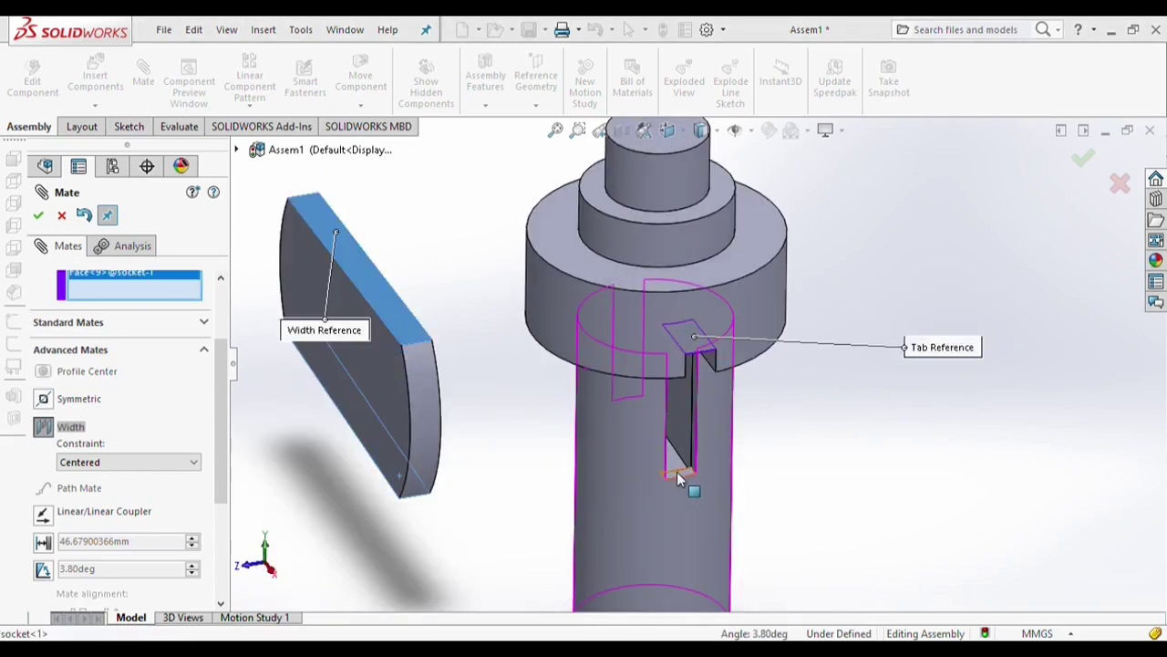
pyautogui.click(675, 474)
pyautogui.click(38, 214)
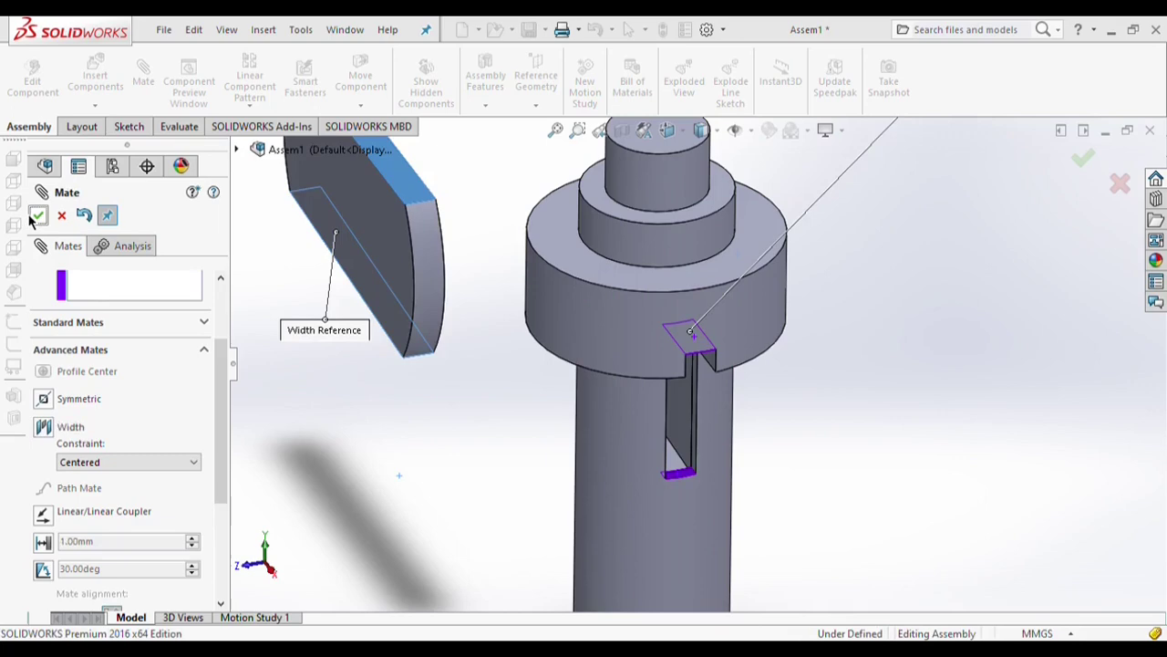
# Make the cotter pin's flat face coincident with the slot's side face and slide the pin through until it protrudes on both sides
pyautogui.click(390, 288)
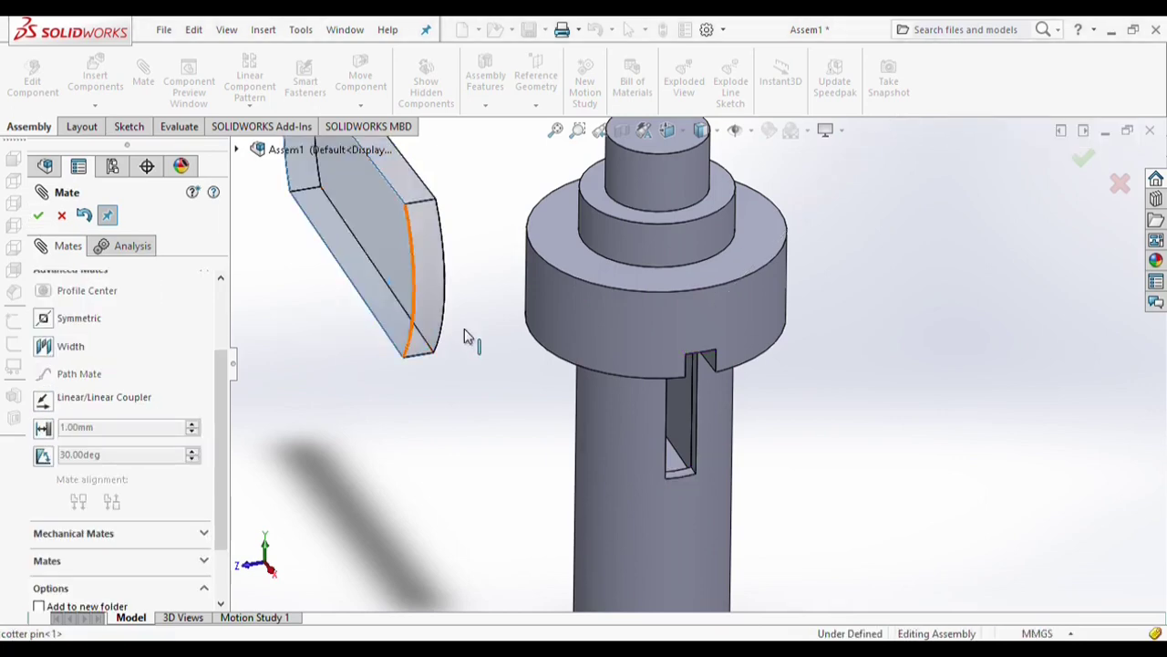
pyautogui.moveTo(463, 334); pyautogui.dragTo(647, 404, button='middle')
pyautogui.click(707, 417)
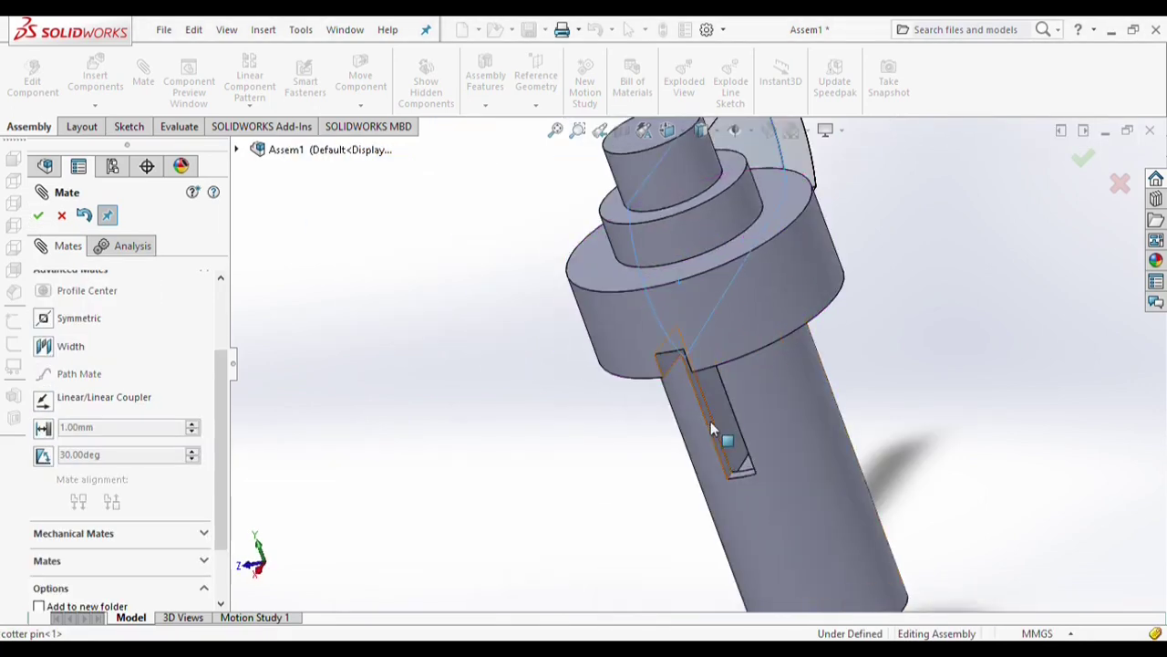
pyautogui.click(82, 307)
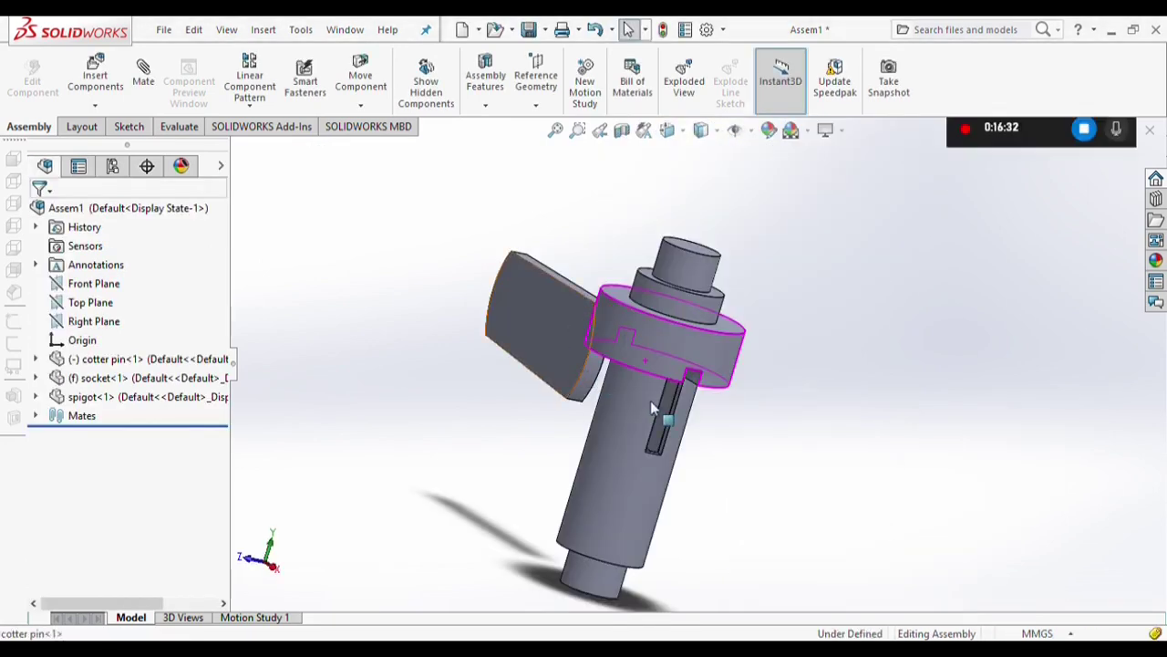
pyautogui.moveTo(572, 331); pyautogui.dragTo(799, 456)
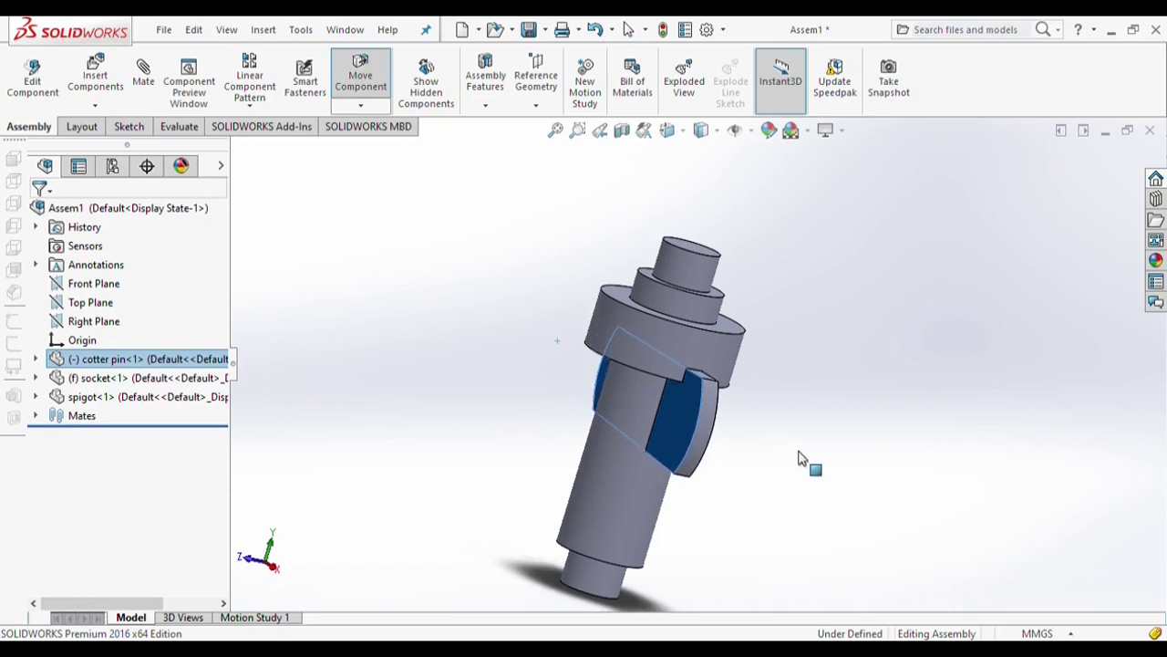
pyautogui.moveTo(695, 427); pyautogui.dragTo(743, 454, button='middle')
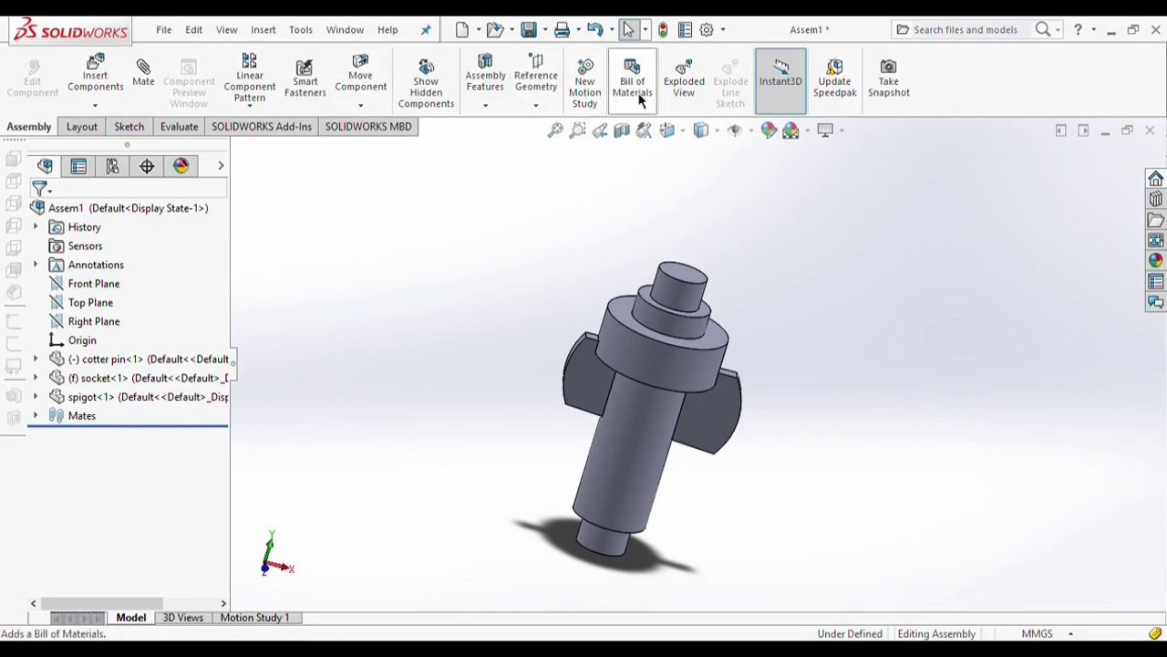
# Start an exploded view and pull the cotter pin out of the slot along the positive X direction
pyautogui.click(685, 90)
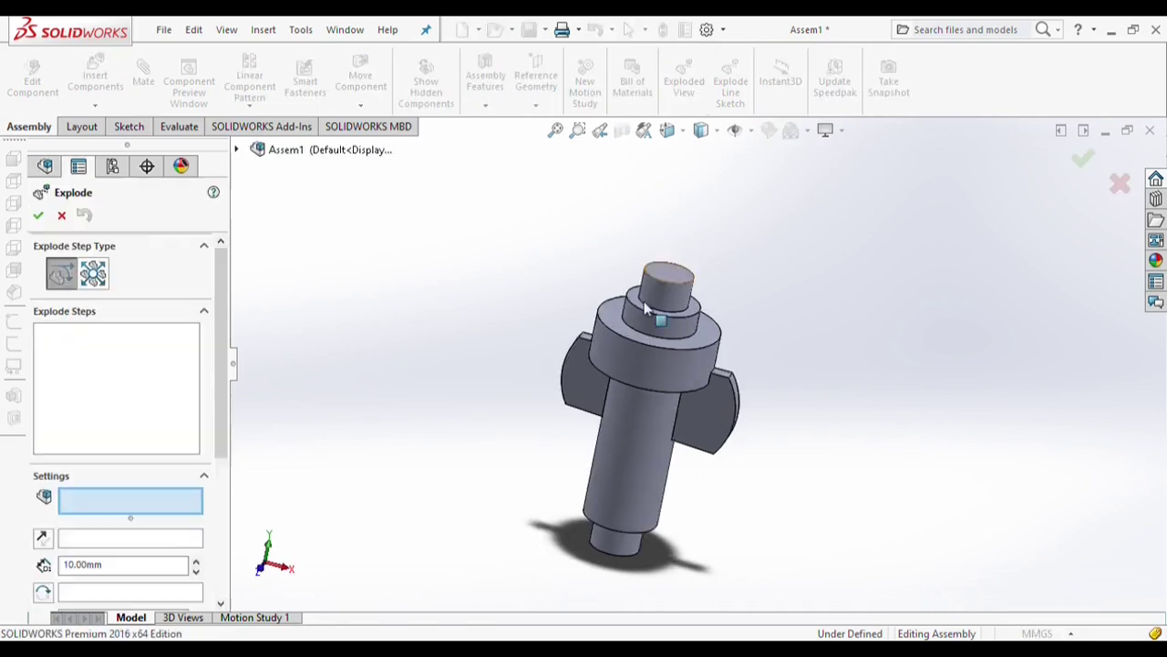
pyautogui.click(702, 399)
pyautogui.moveTo(701, 399); pyautogui.dragTo(923, 463)
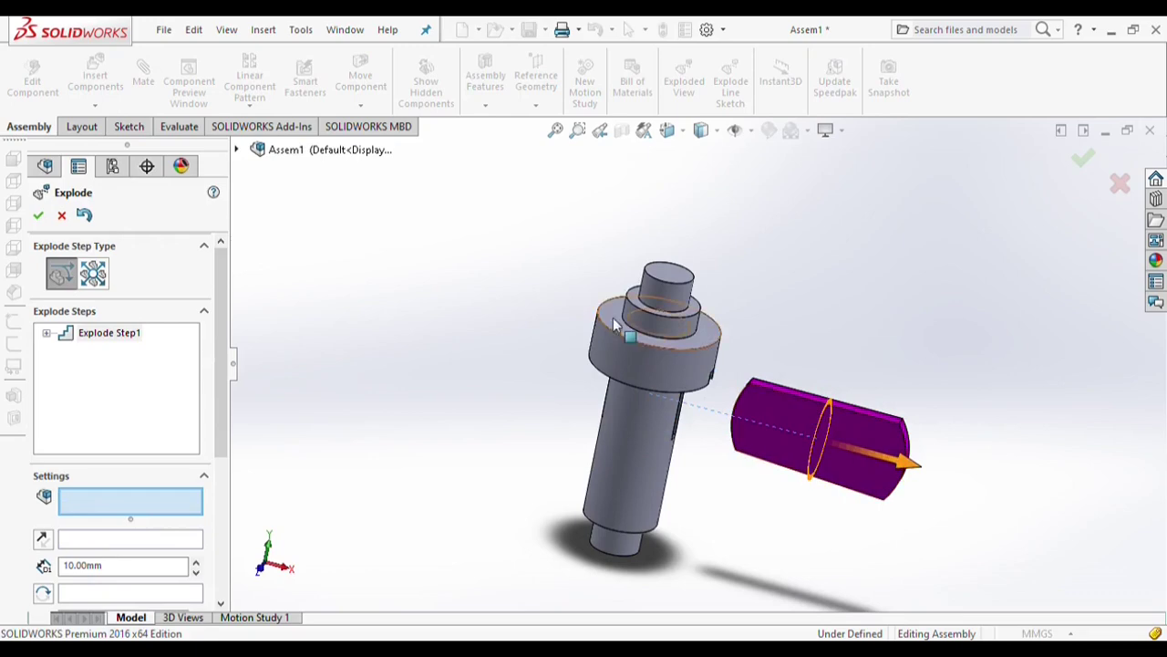
# Add explode steps moving the spigot up out of the socket along Y and the socket forward along Z, completing the exploded view
pyautogui.click(649, 316)
pyautogui.moveTo(672, 260); pyautogui.dragTo(702, 92)
pyautogui.click(623, 498)
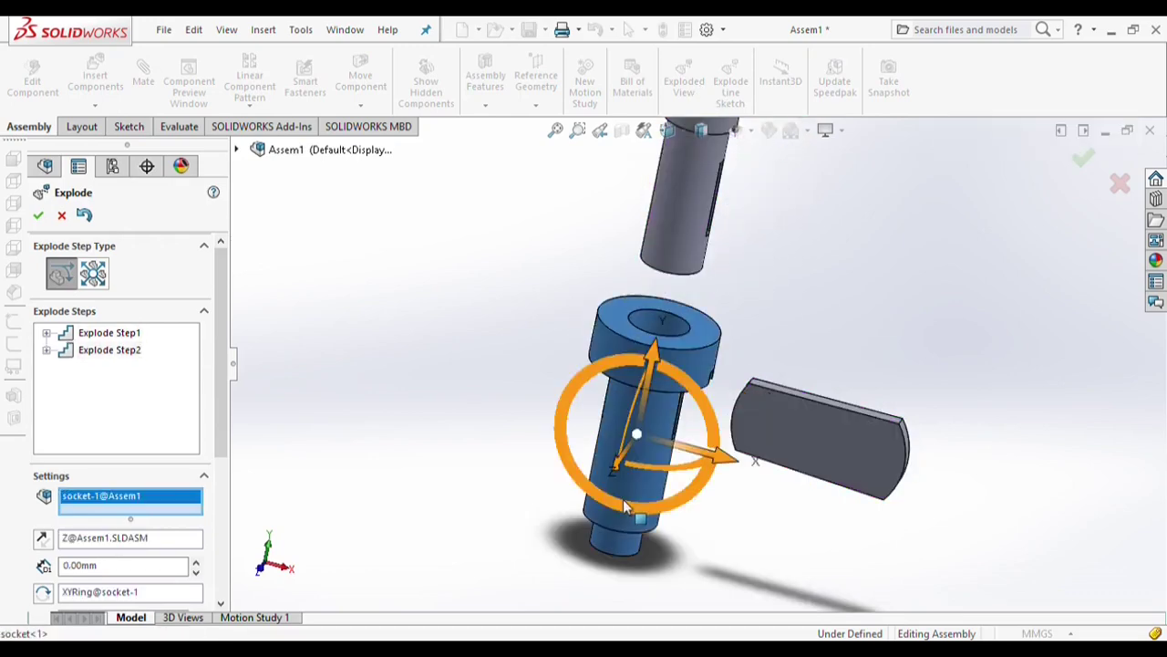
pyautogui.moveTo(617, 465); pyautogui.dragTo(549, 572)
pyautogui.scroll(4, 466, 508)
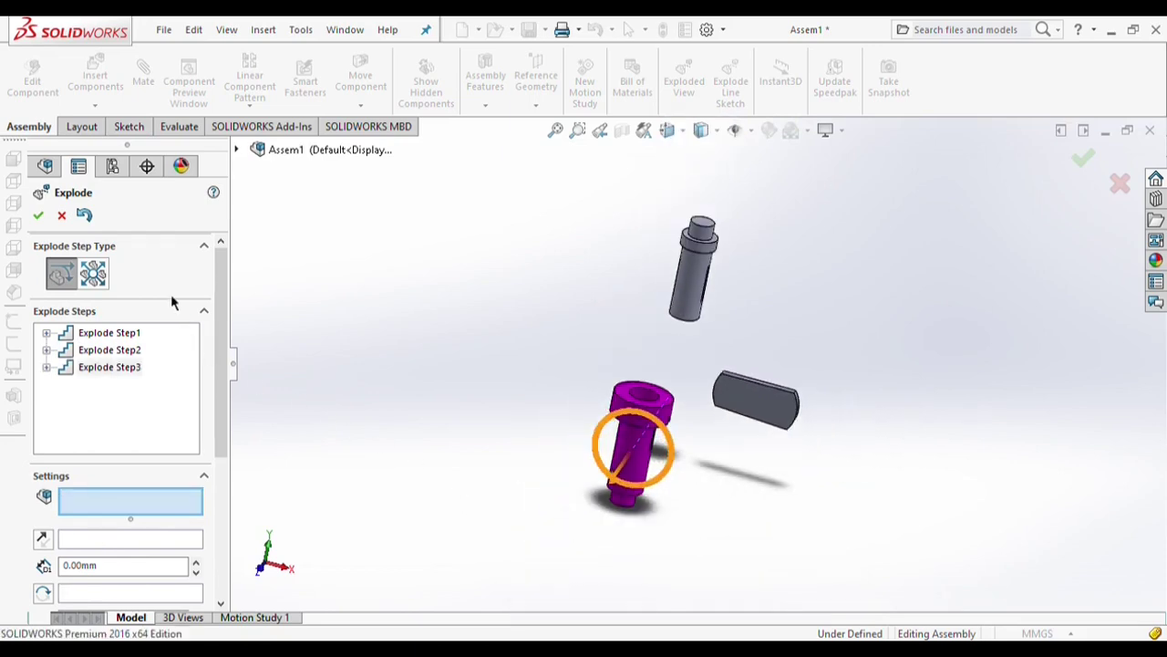
pyautogui.click(37, 217)
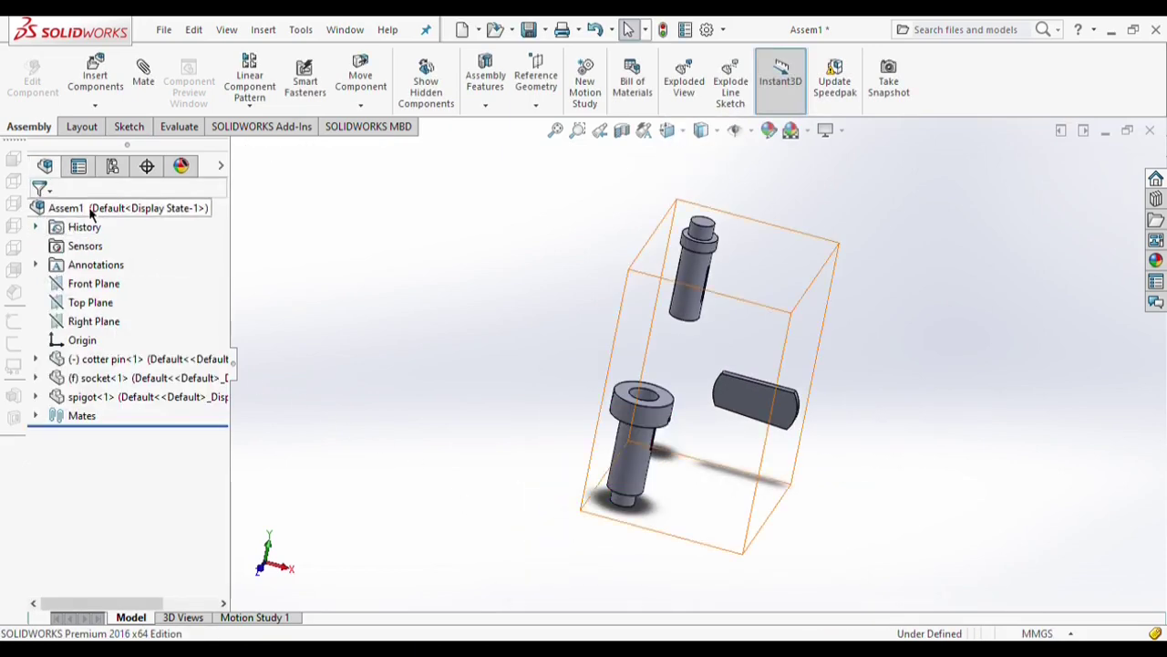
# Collapse the exploded assembly and play its explode animation
pyautogui.click(90, 213)
pyautogui.rightClick(90, 213)
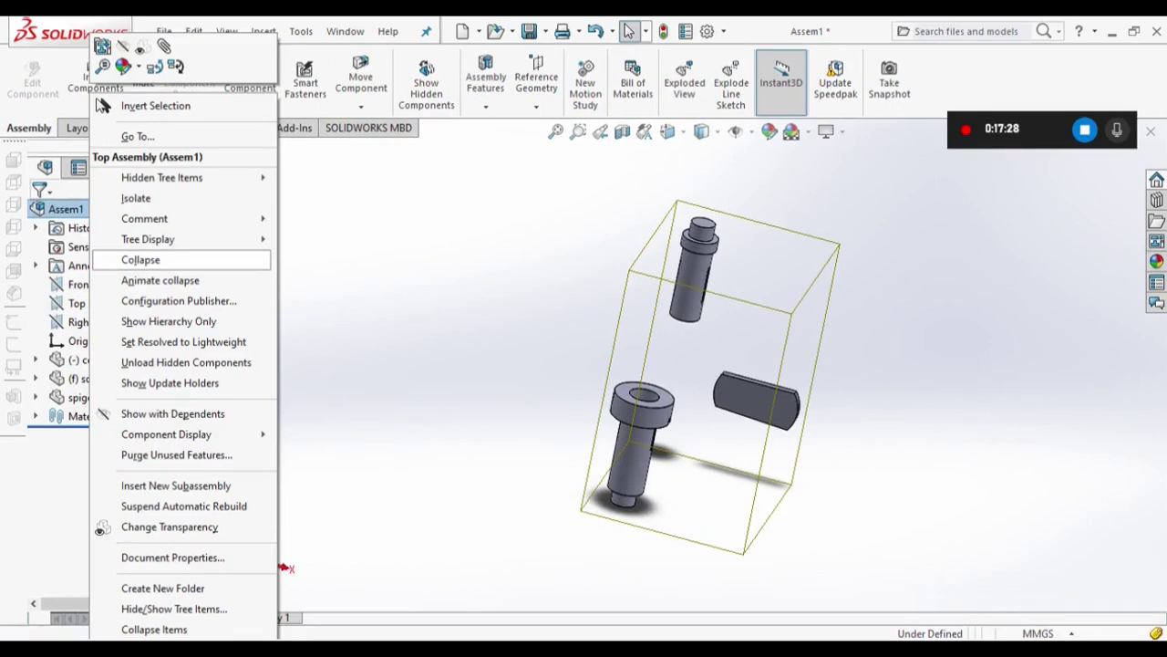
pyautogui.click(159, 256)
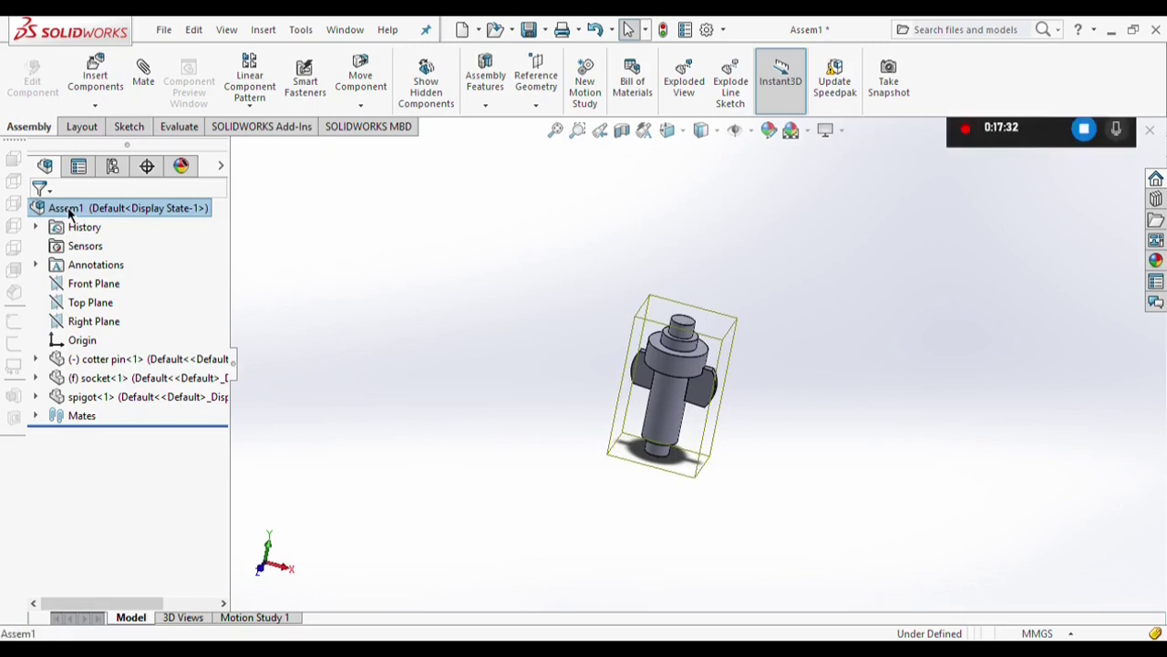
pyautogui.rightClick(69, 213)
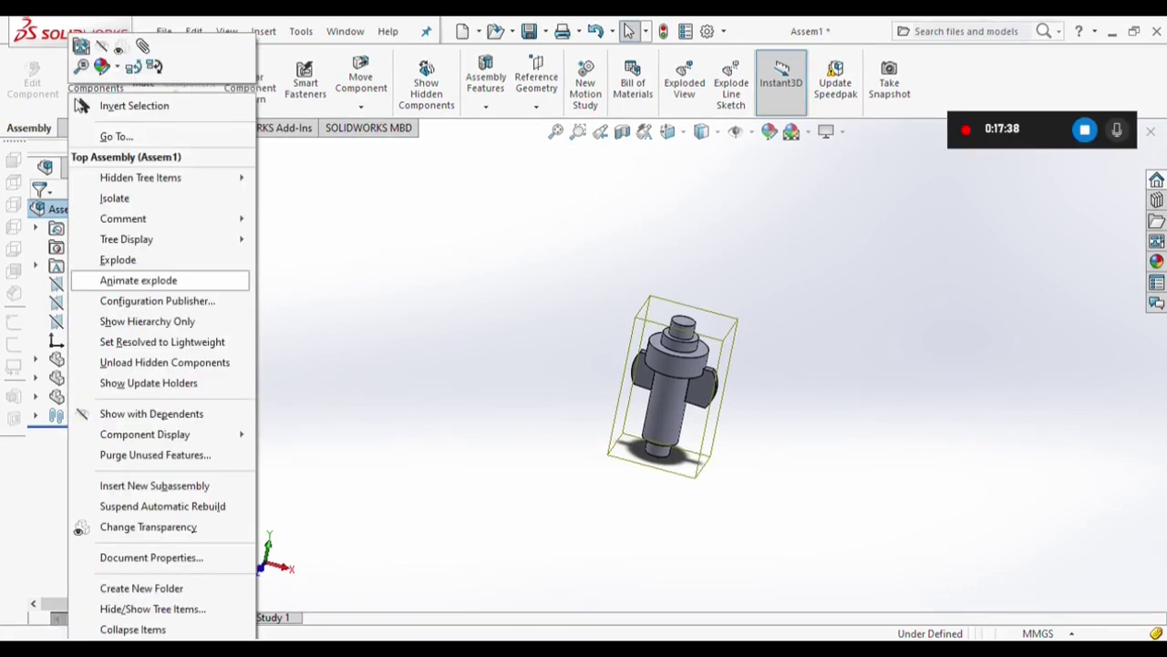
pyautogui.click(127, 280)
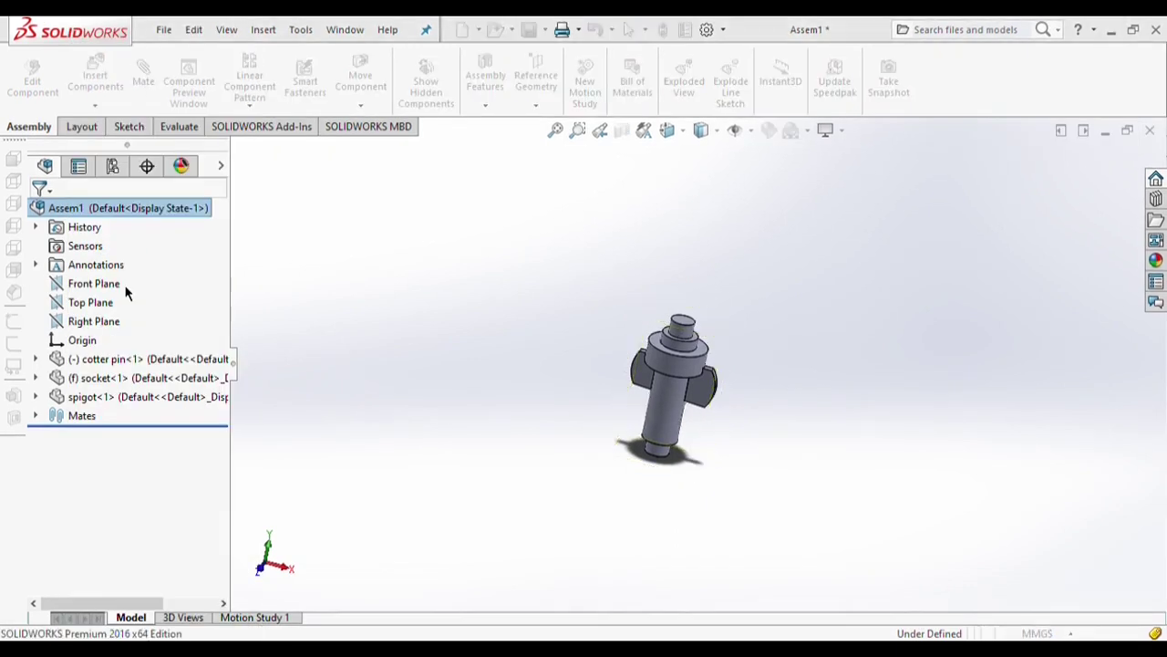